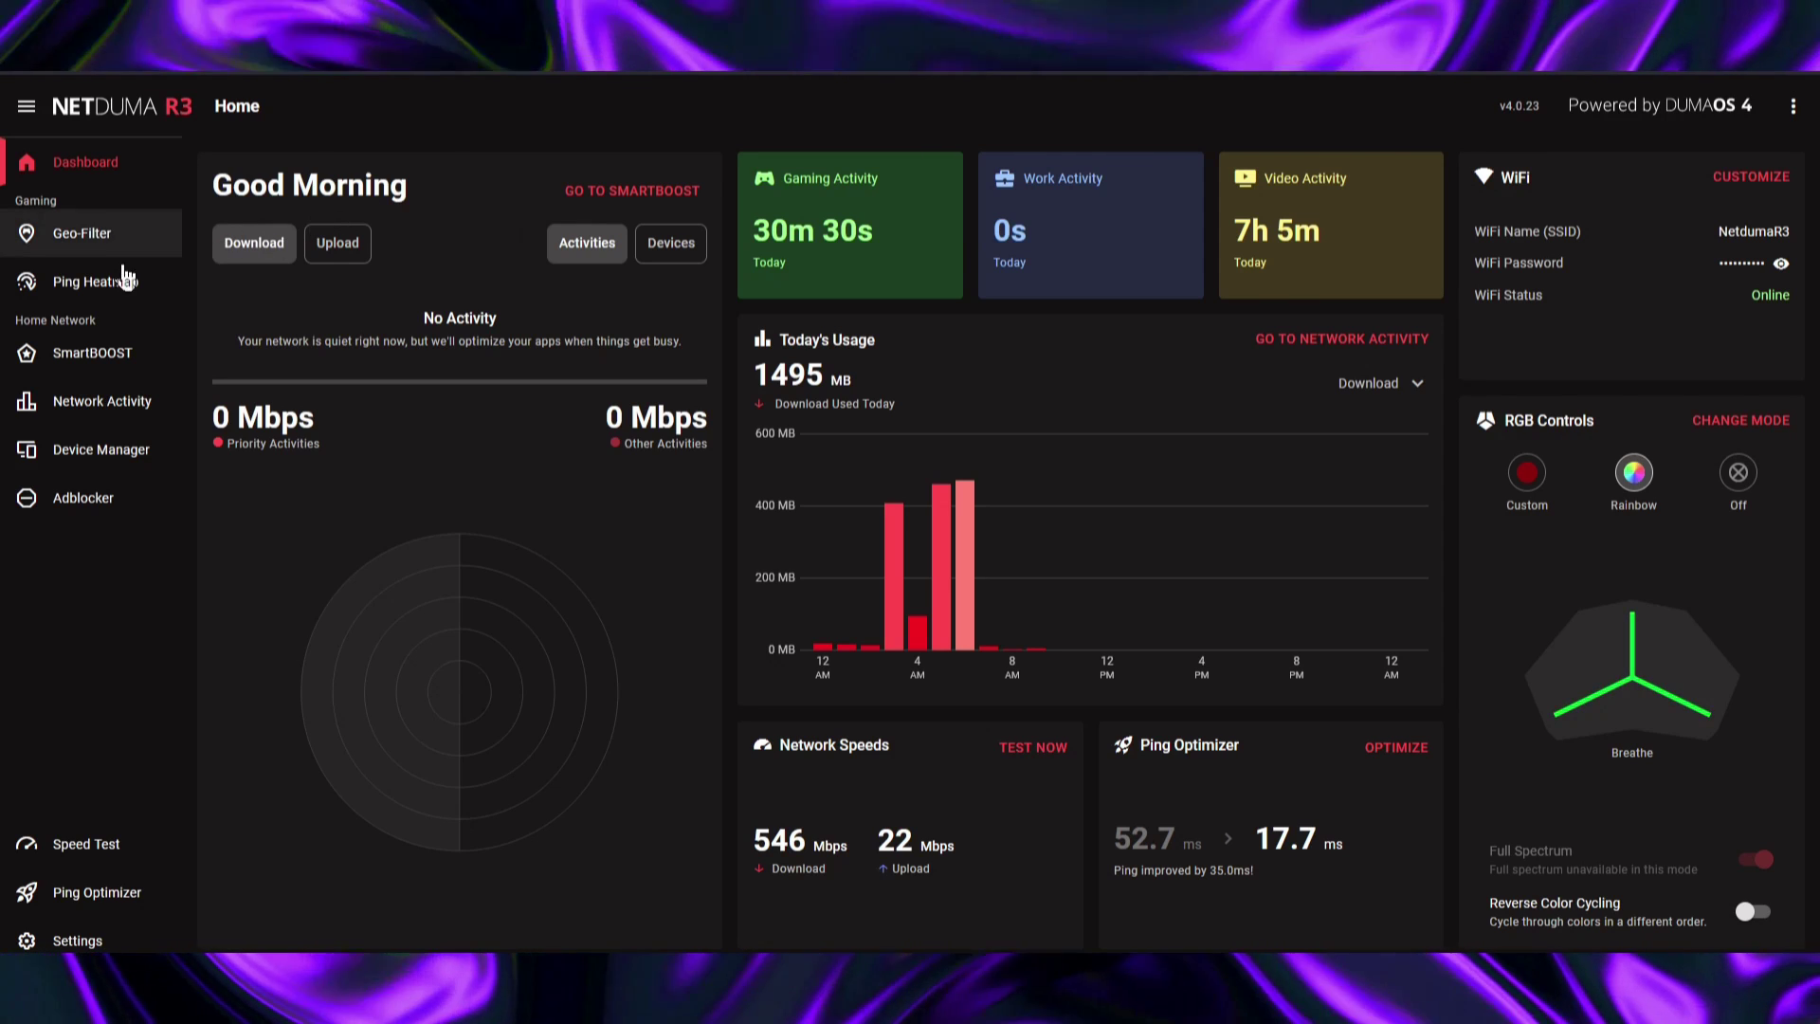
Step: Open the Ping Heatmap, collapse the sidebar to icons, zoom the map out, and check the game list
click(126, 290)
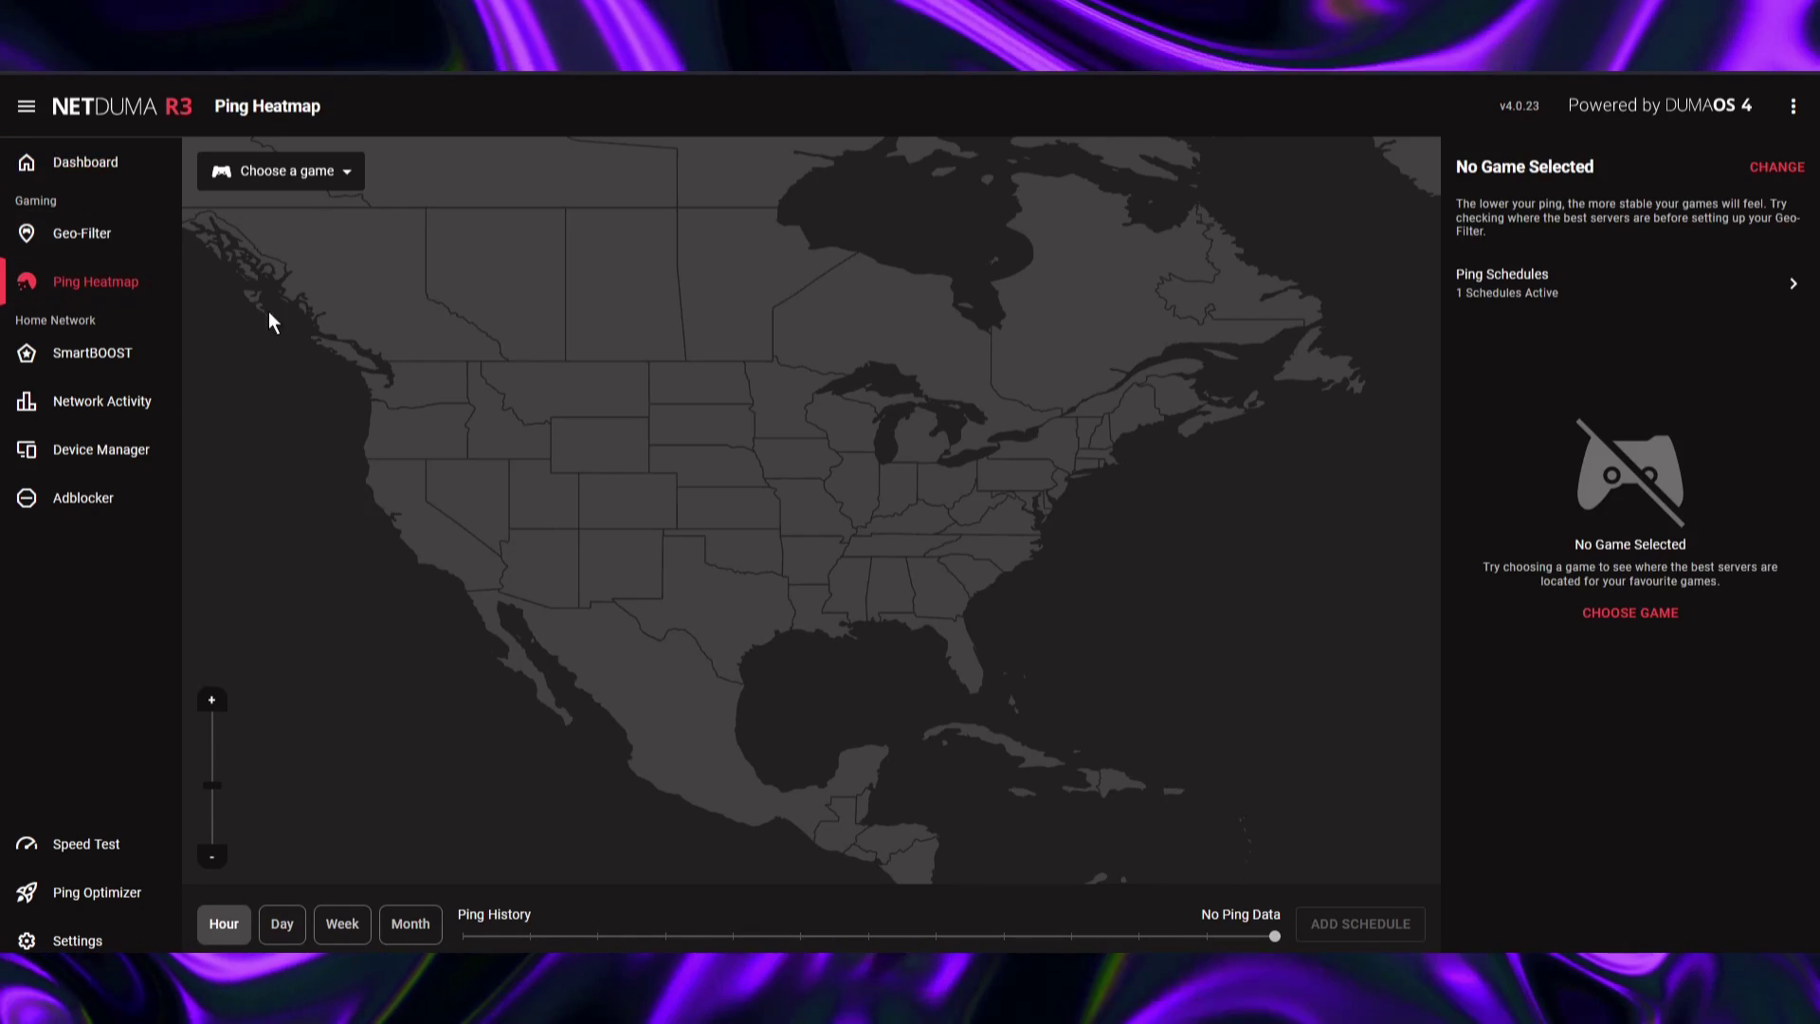
click(27, 106)
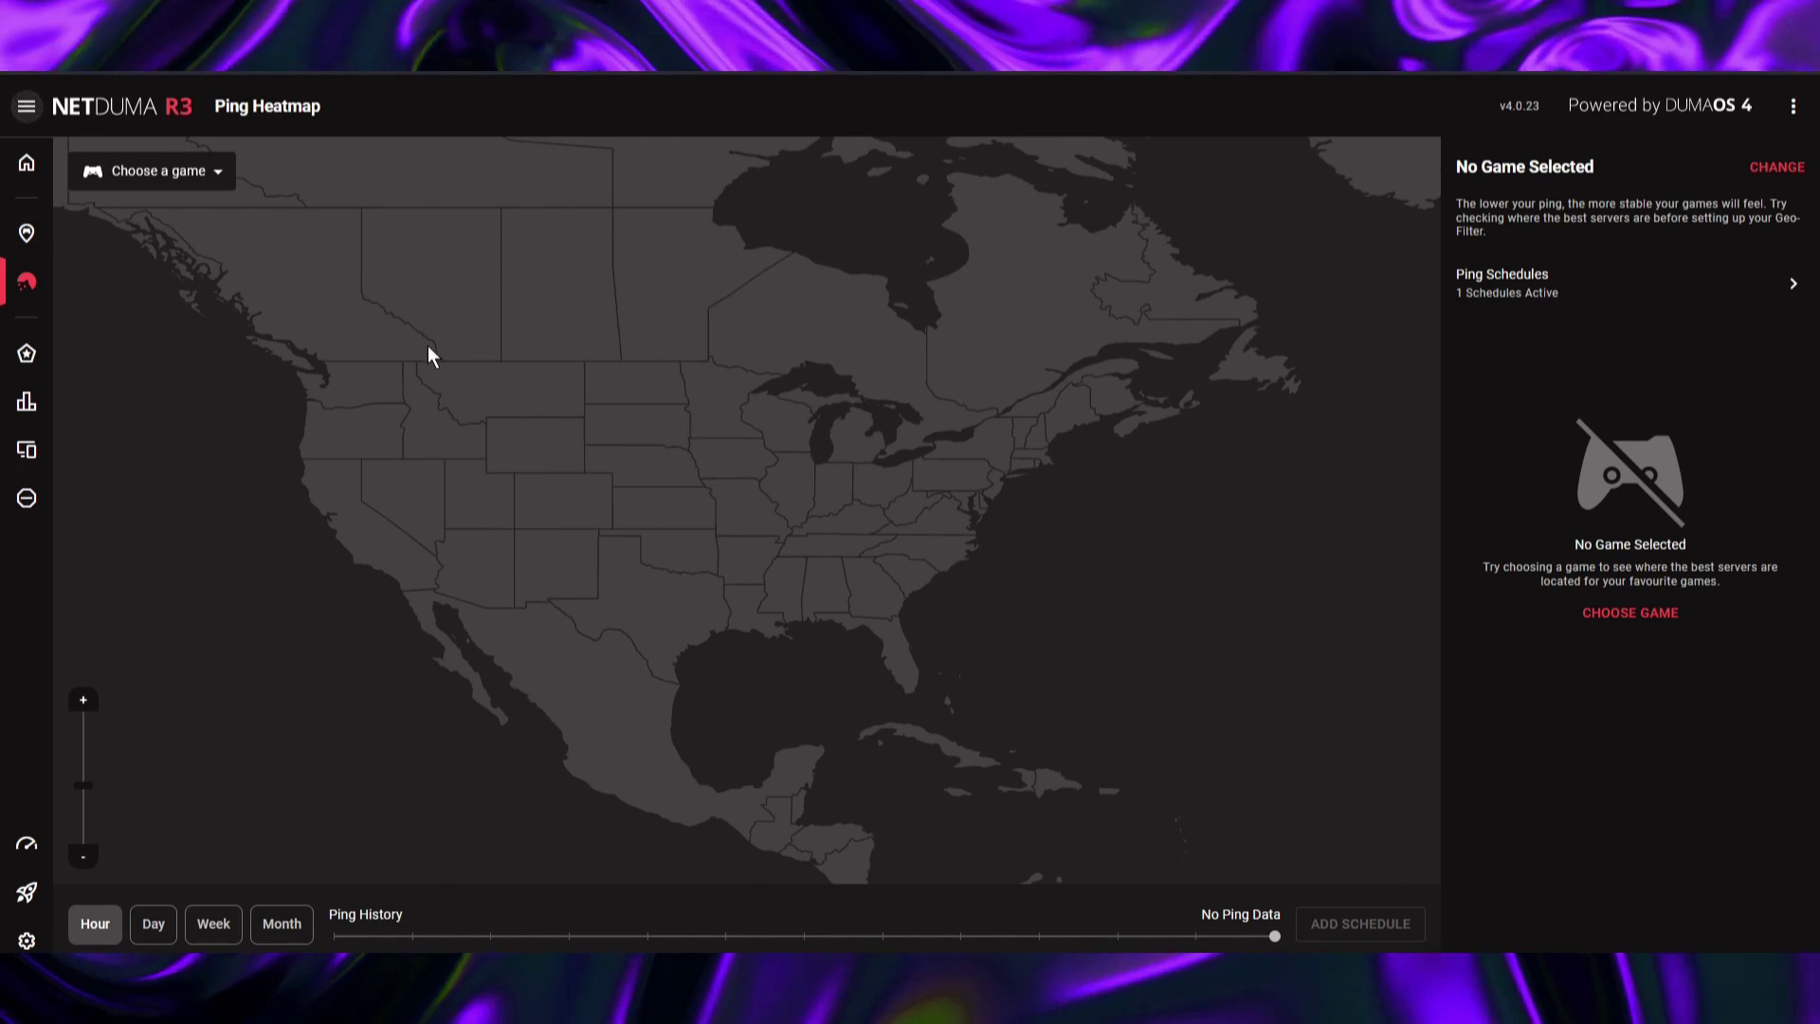
scroll(434, 351, down, 2)
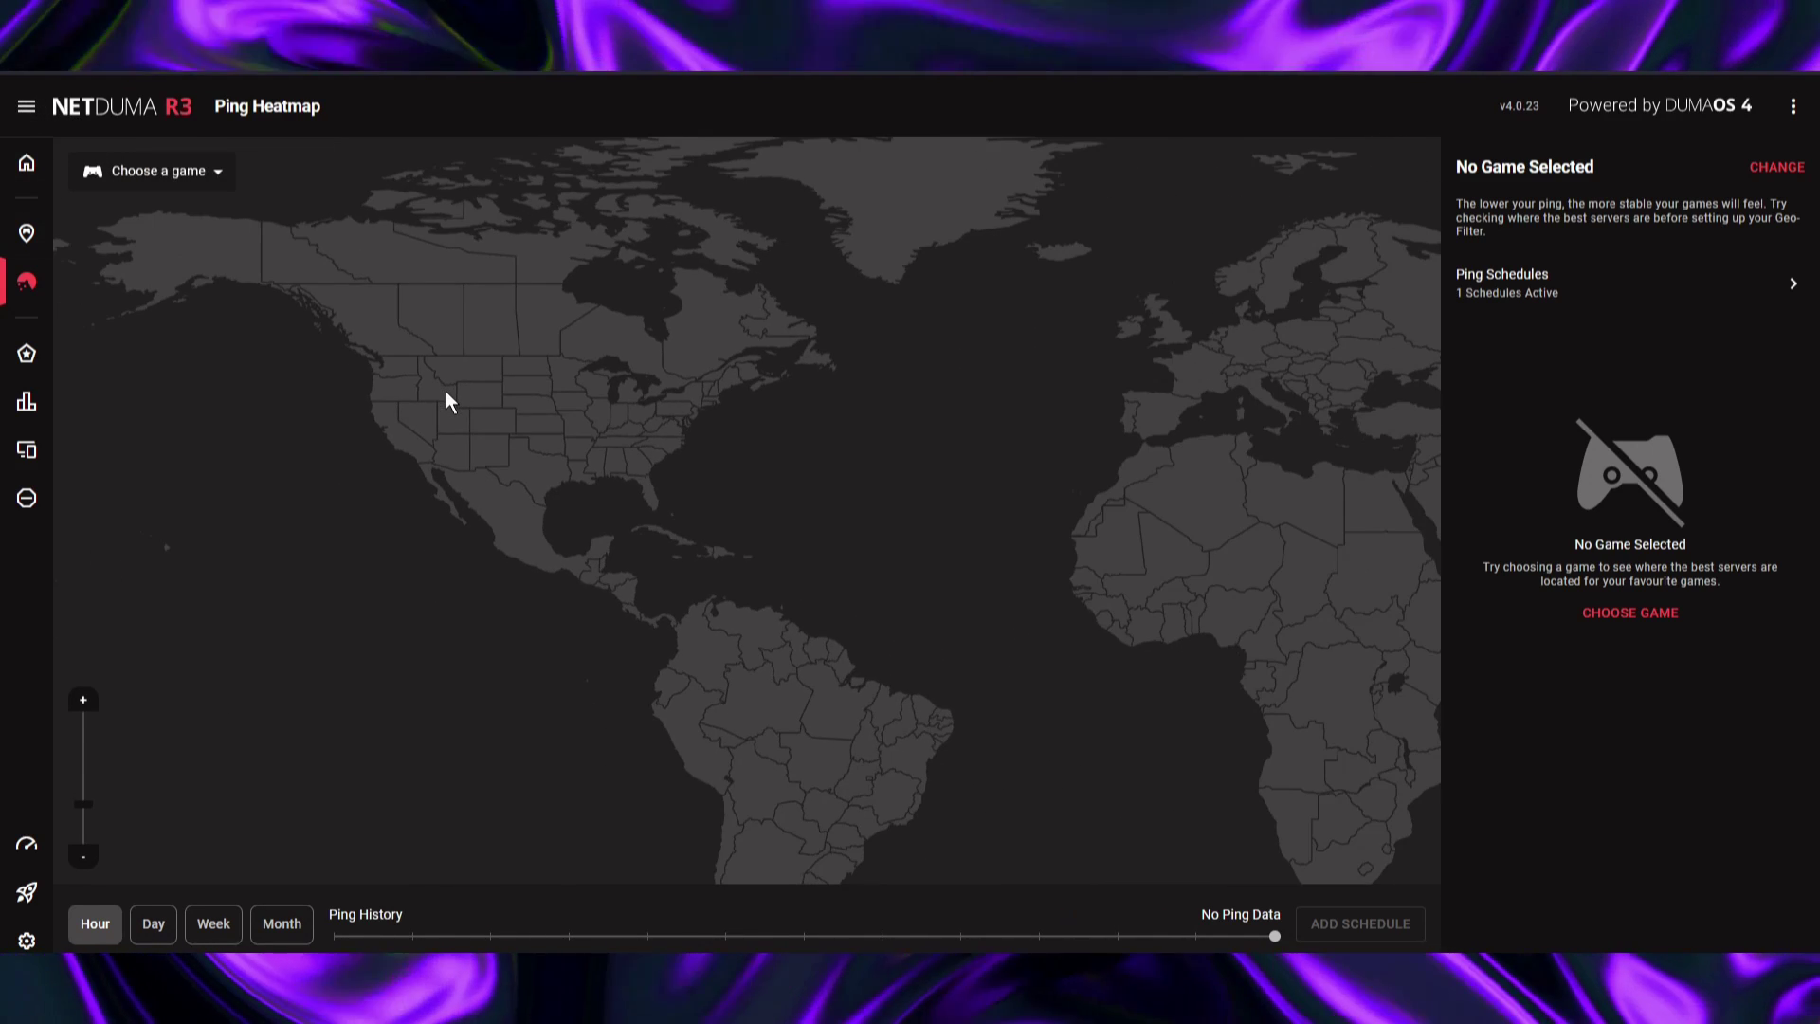
scroll(446, 389, down, 1)
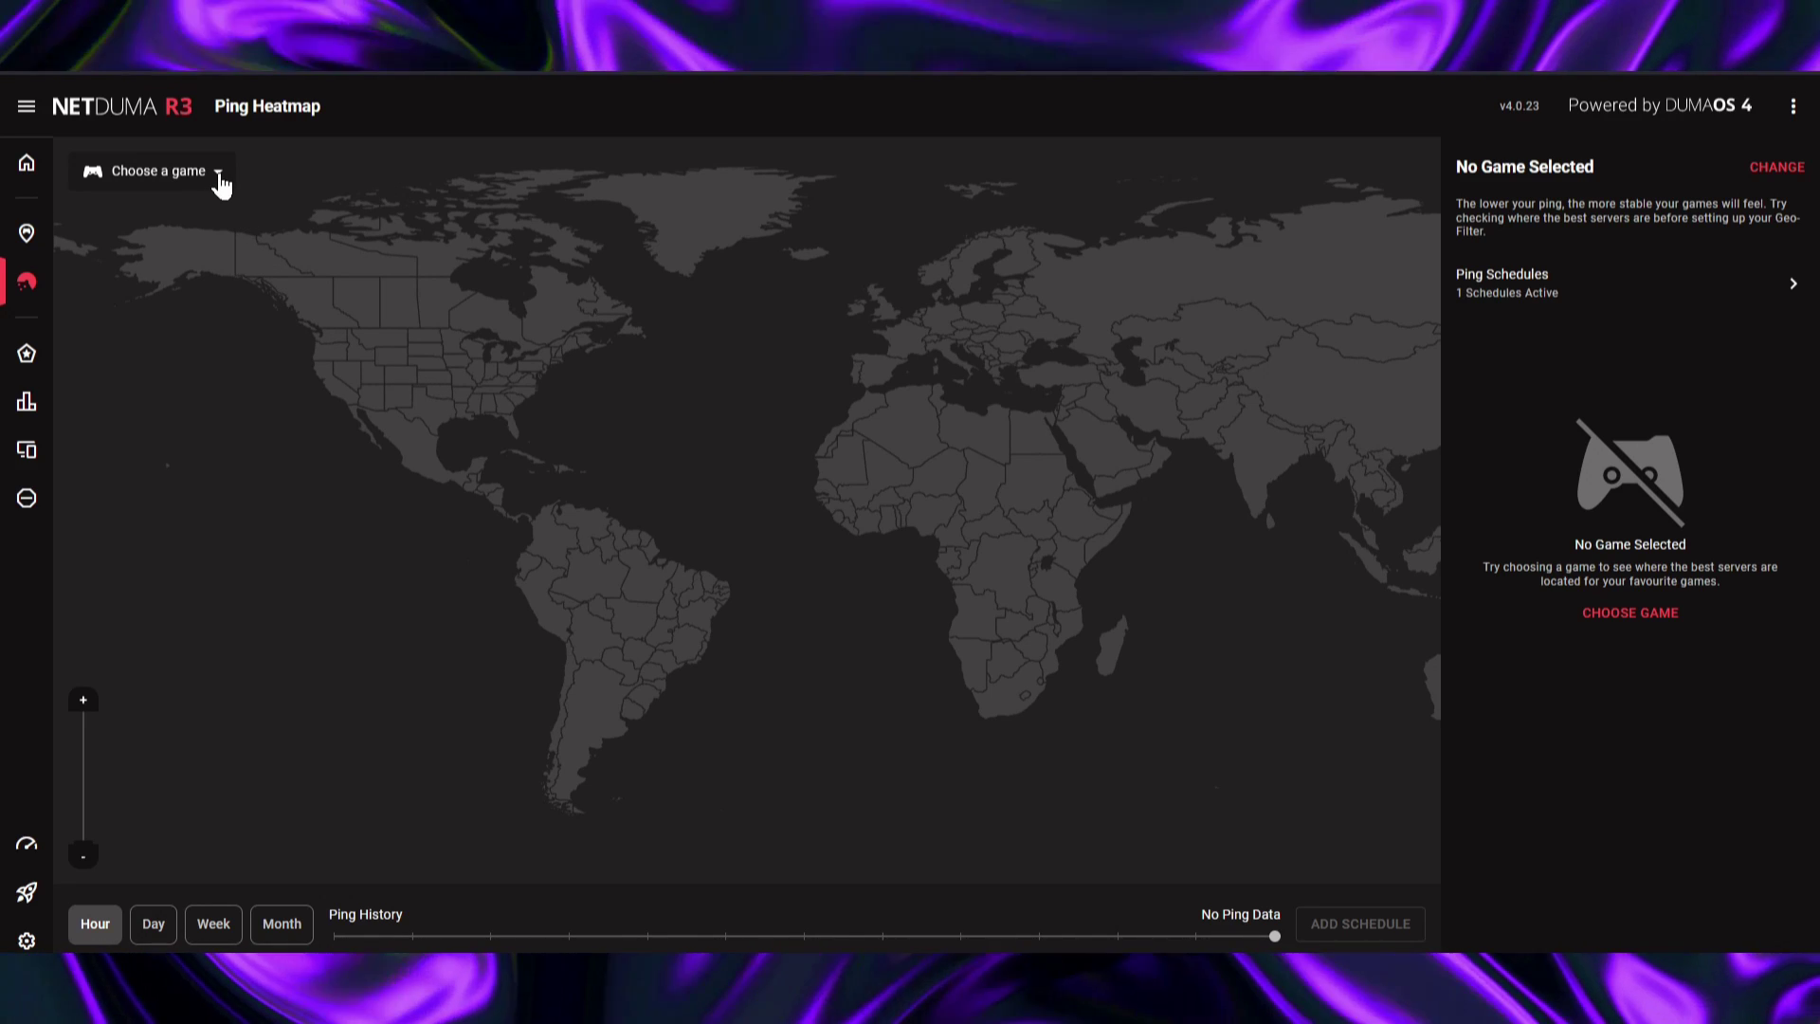
click(219, 185)
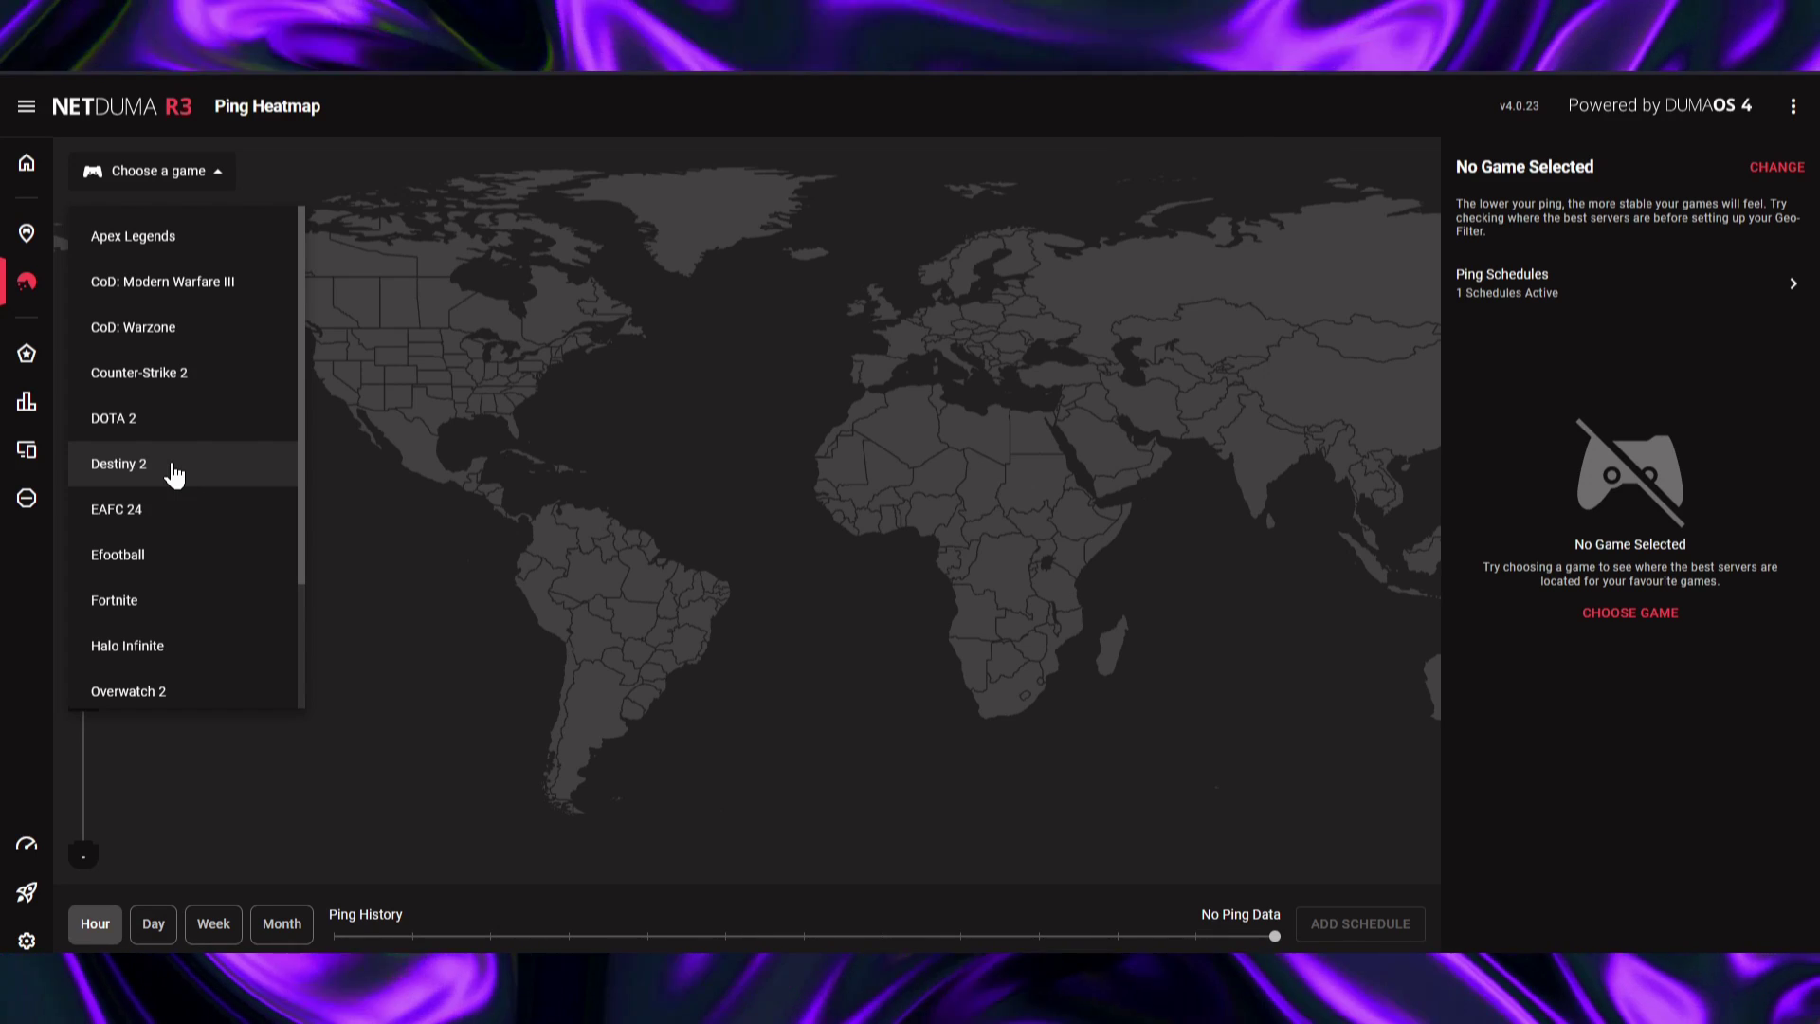
click(553, 404)
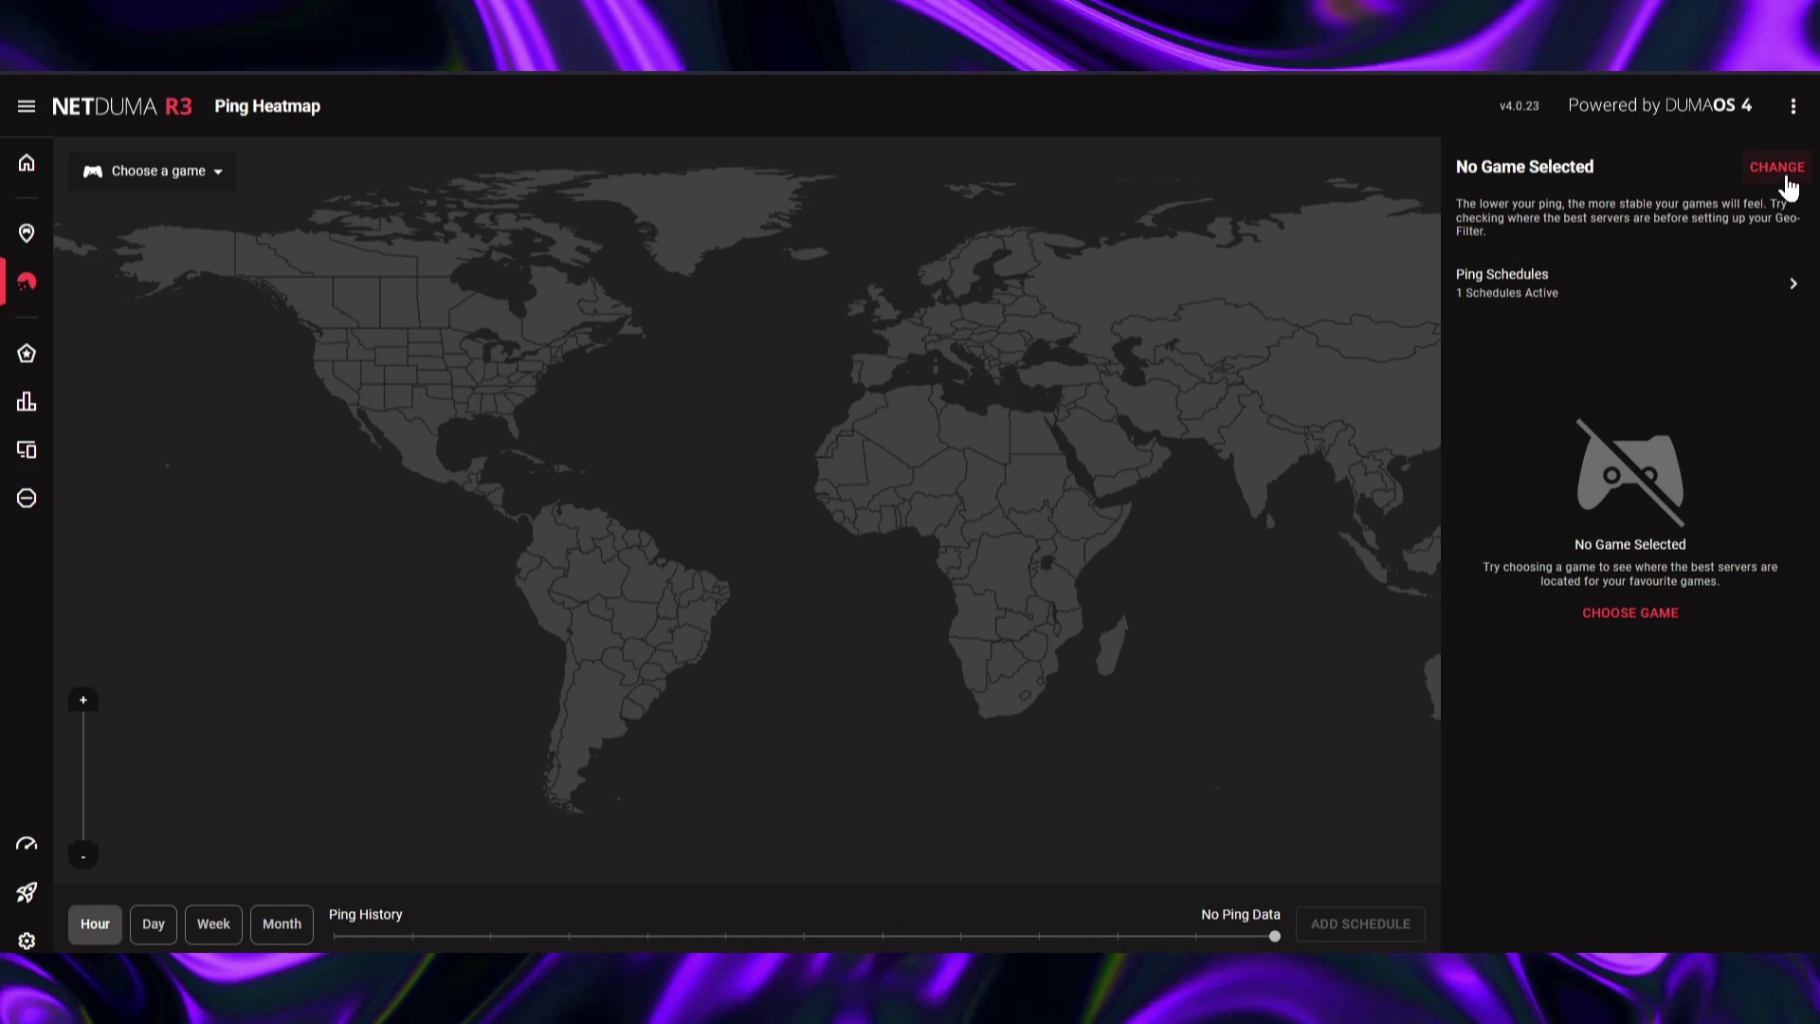
click(1776, 169)
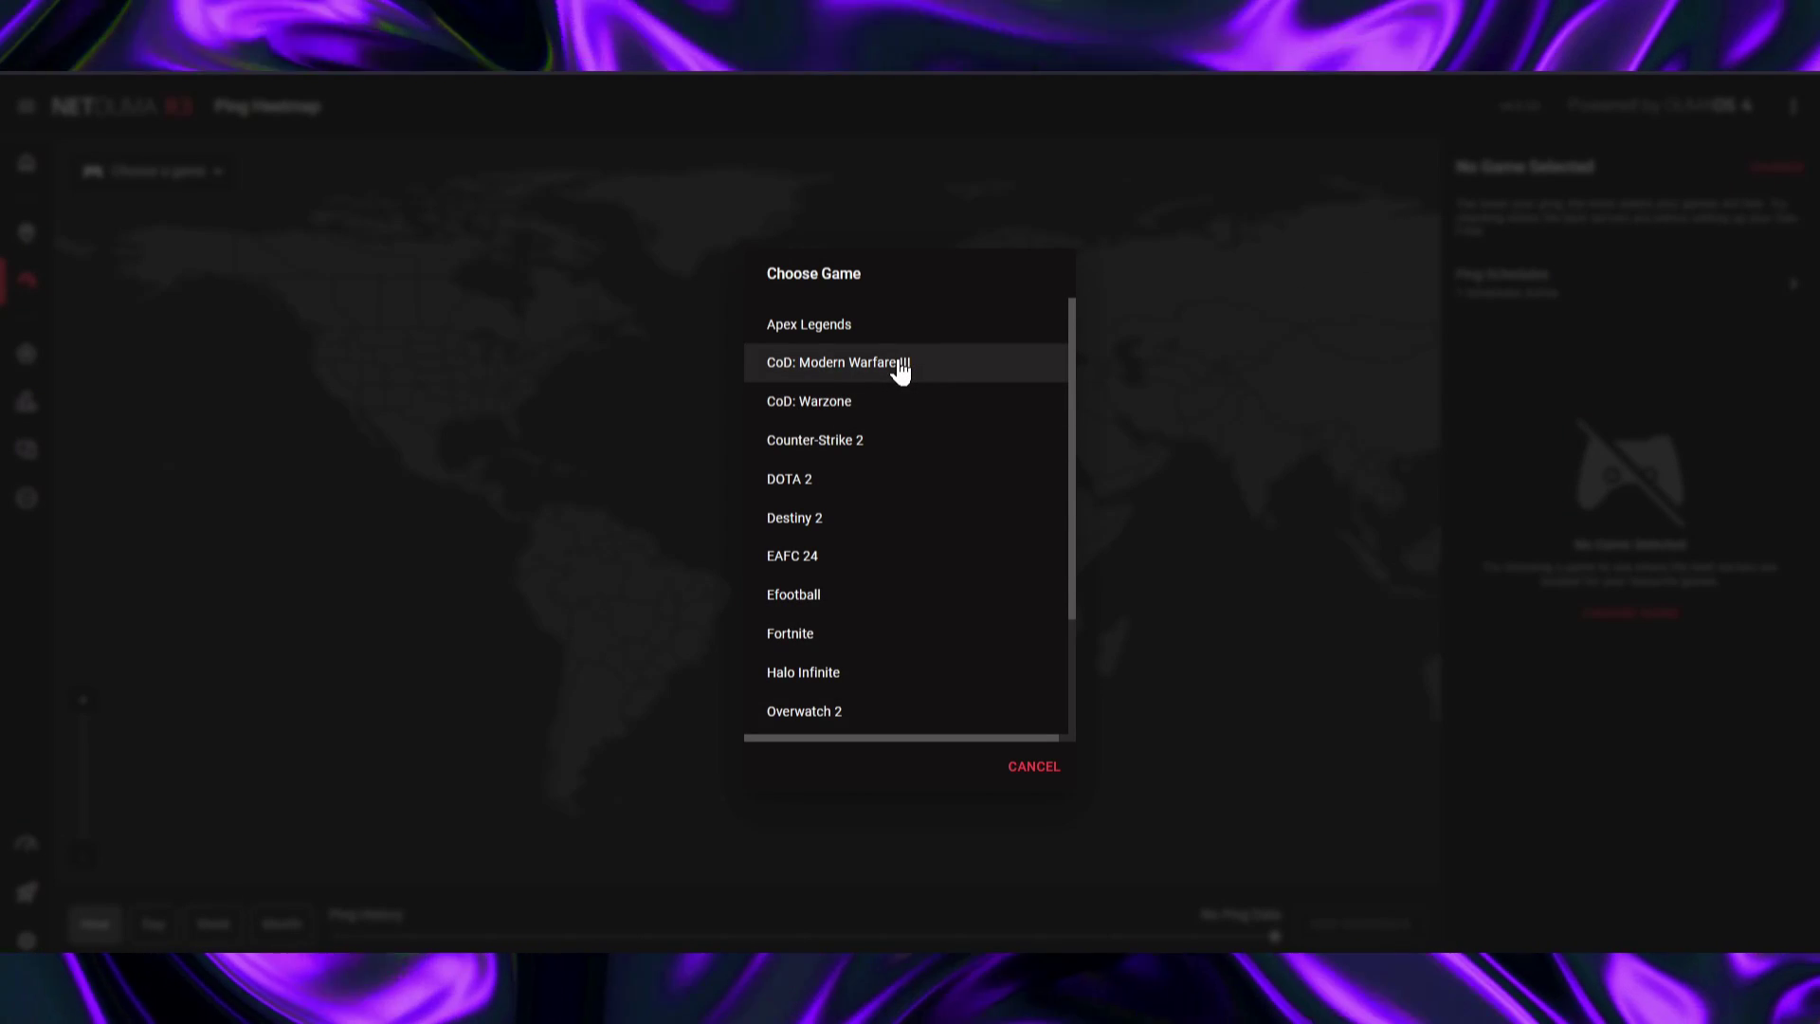
scroll(901, 371, down, 1)
scroll(901, 372, down, 1)
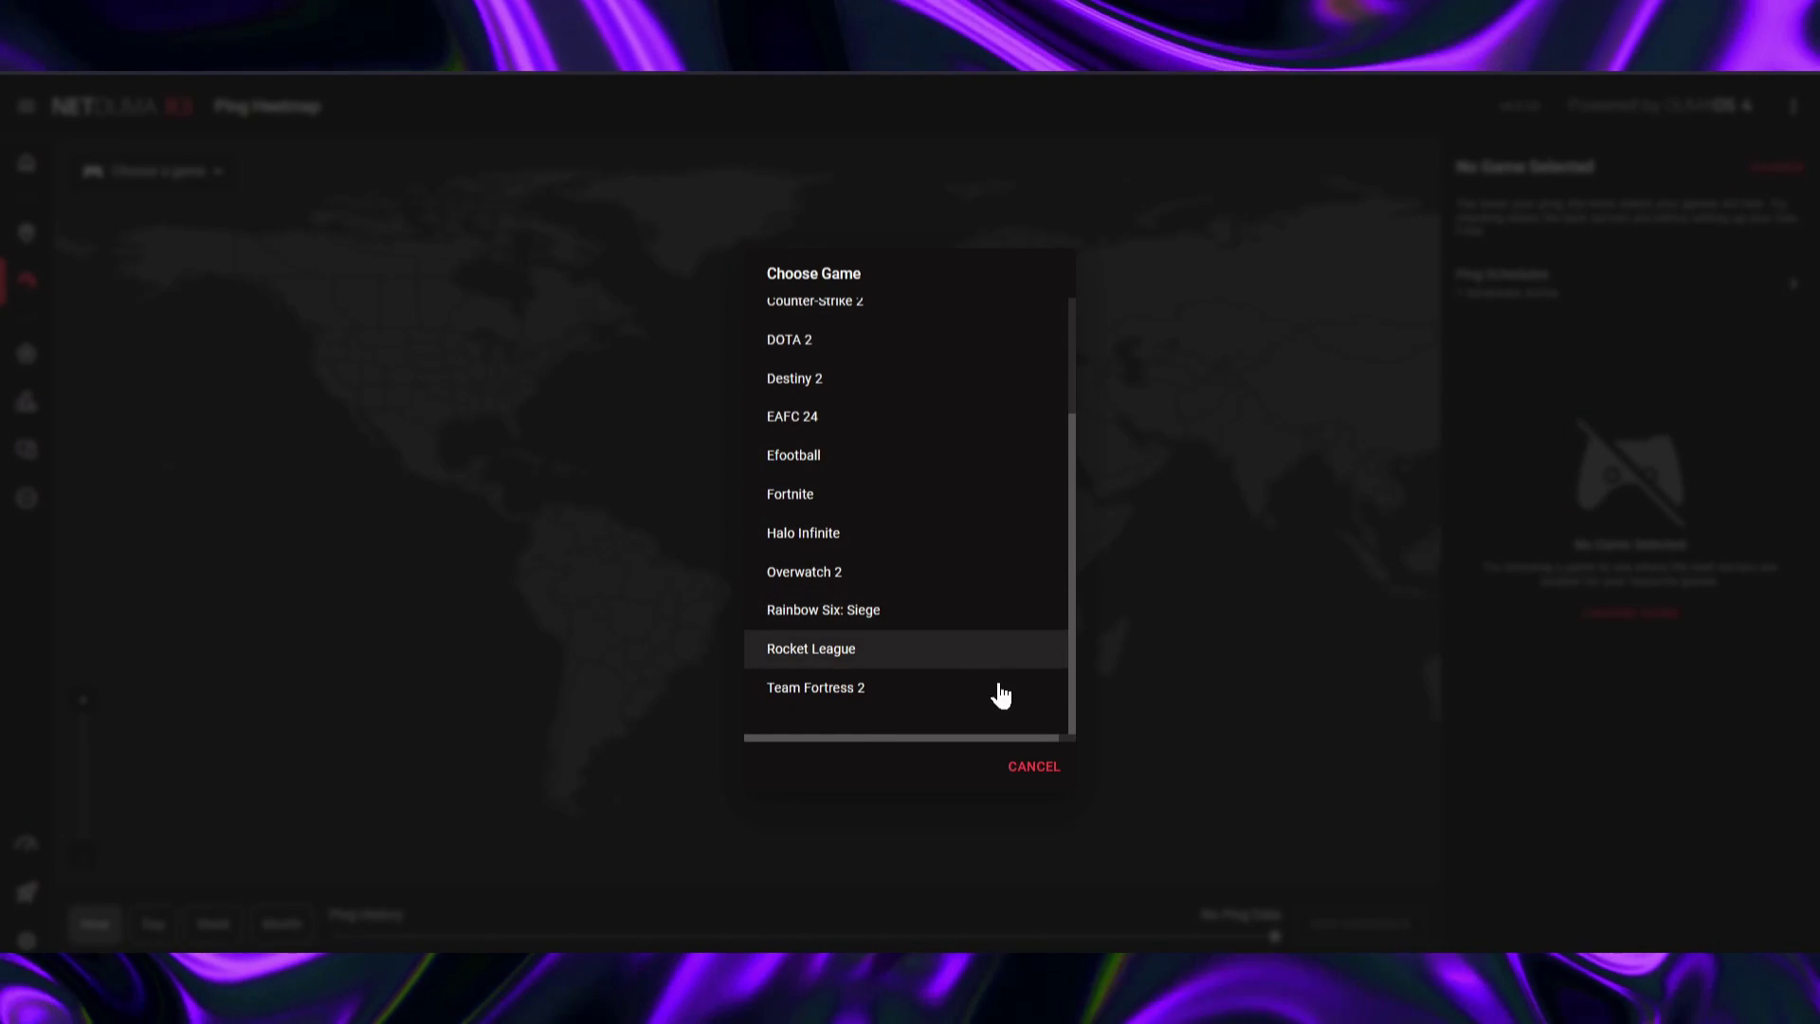
click(1034, 768)
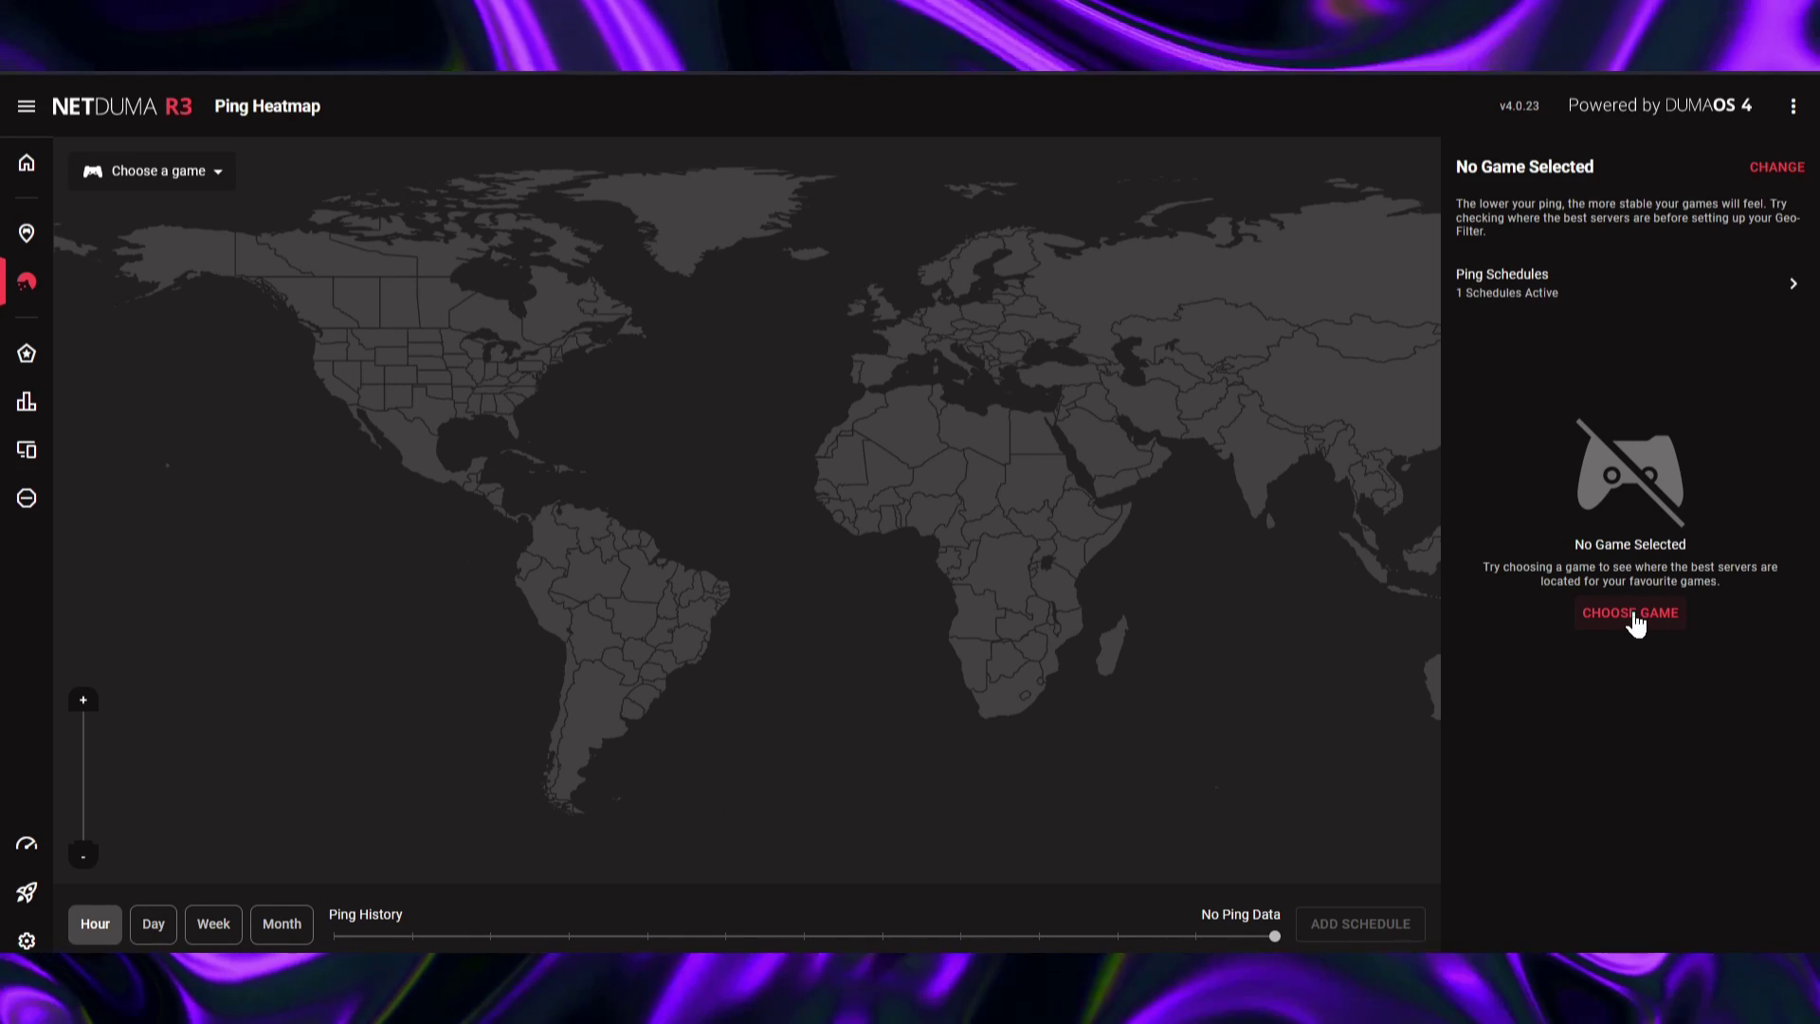
Step: Show CoD: Modern Warfare III server pings and zoom the map into the United States
click(1632, 614)
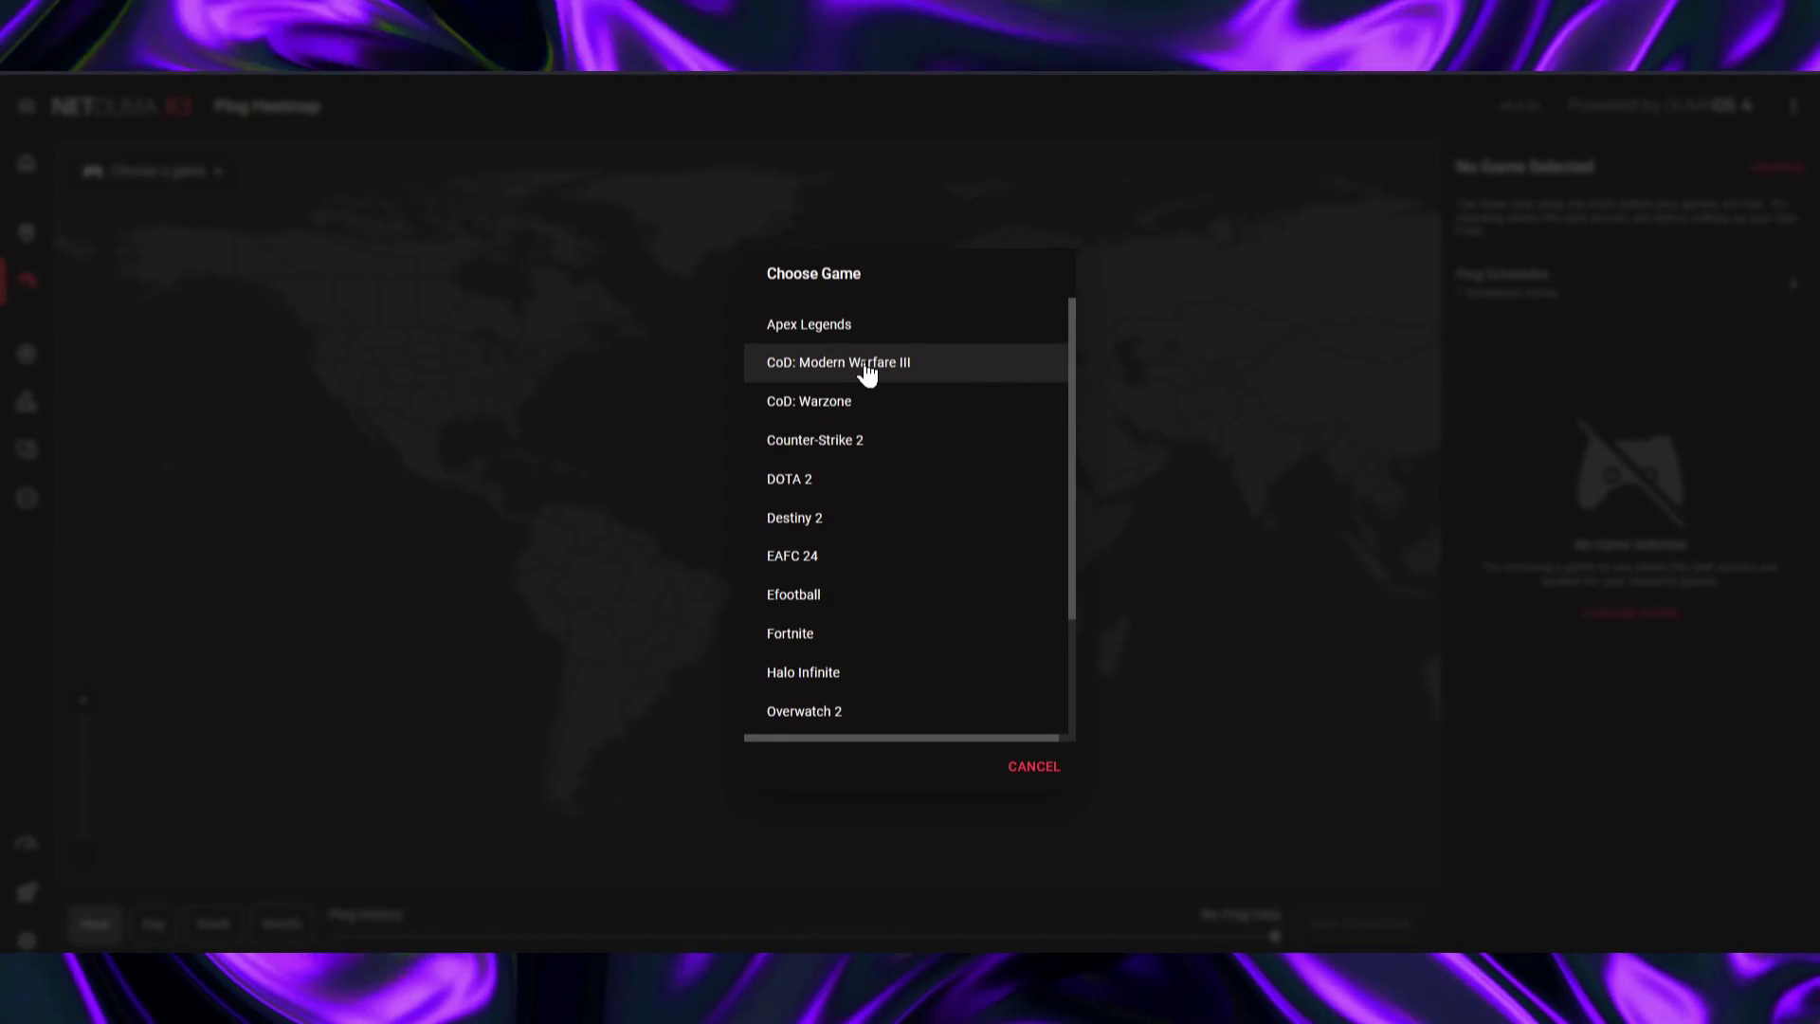
click(865, 367)
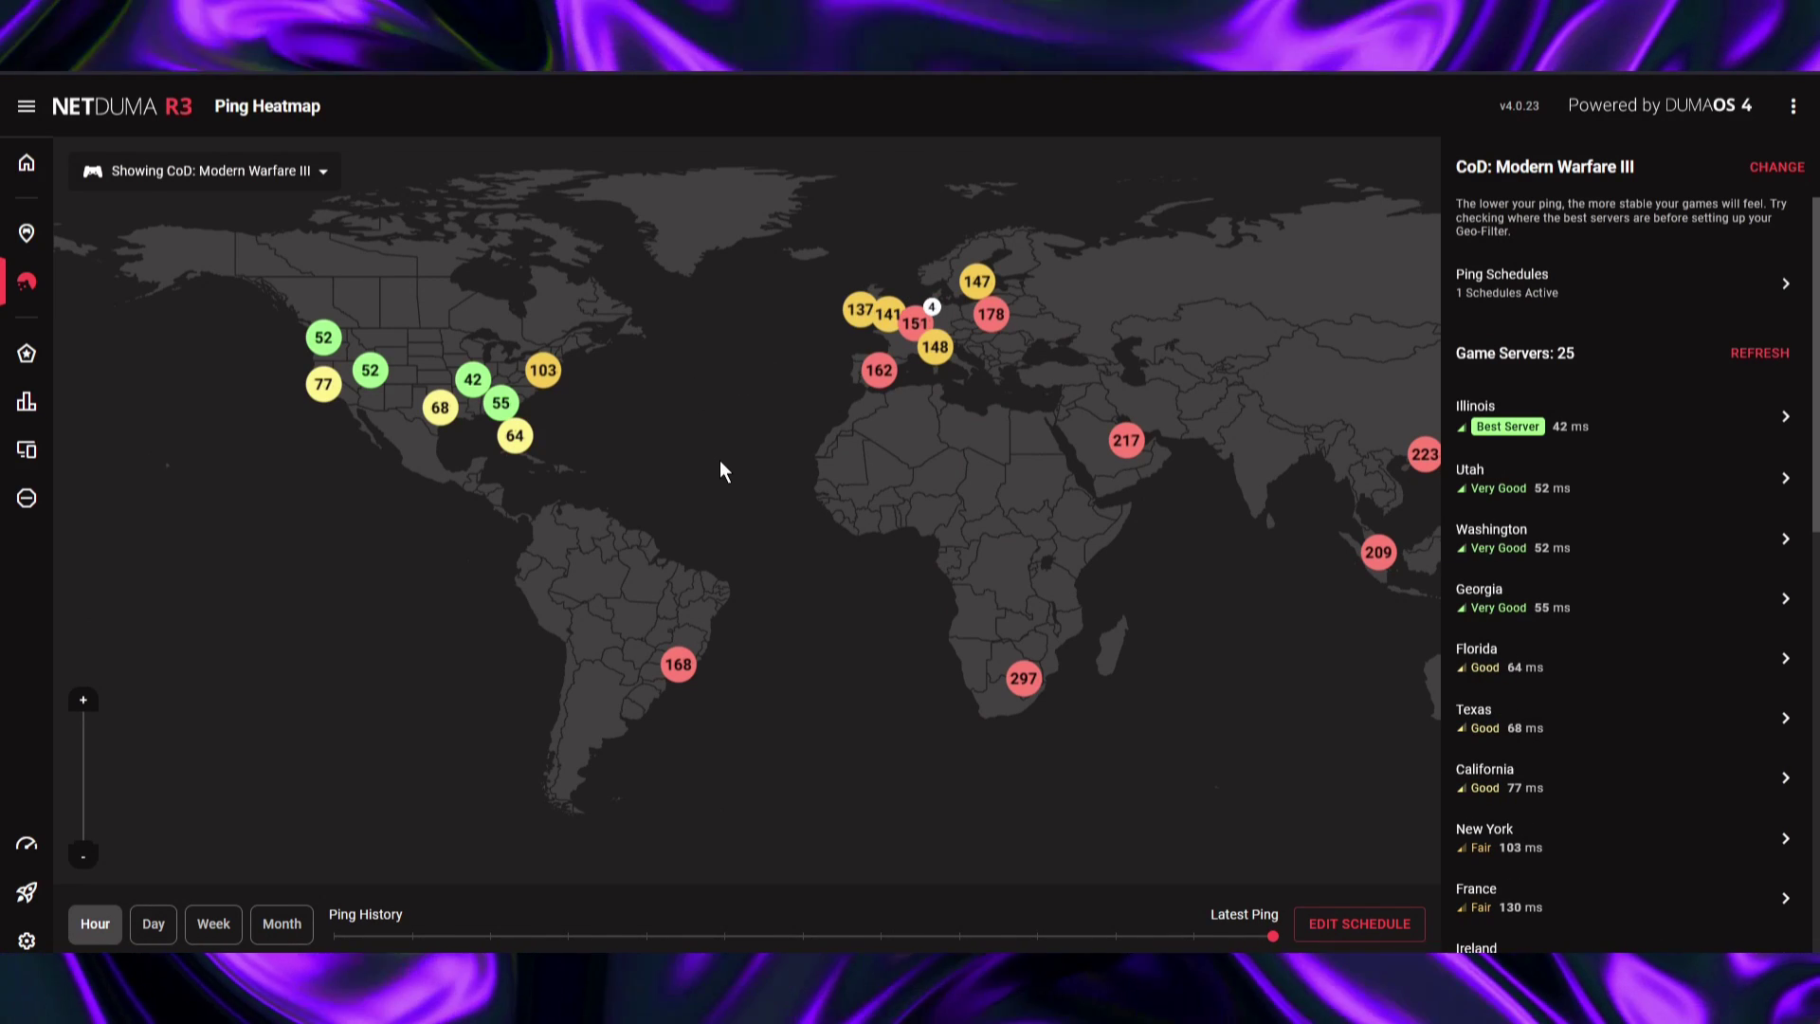
drag(717, 459, 800, 477)
scroll(616, 459, up, 2)
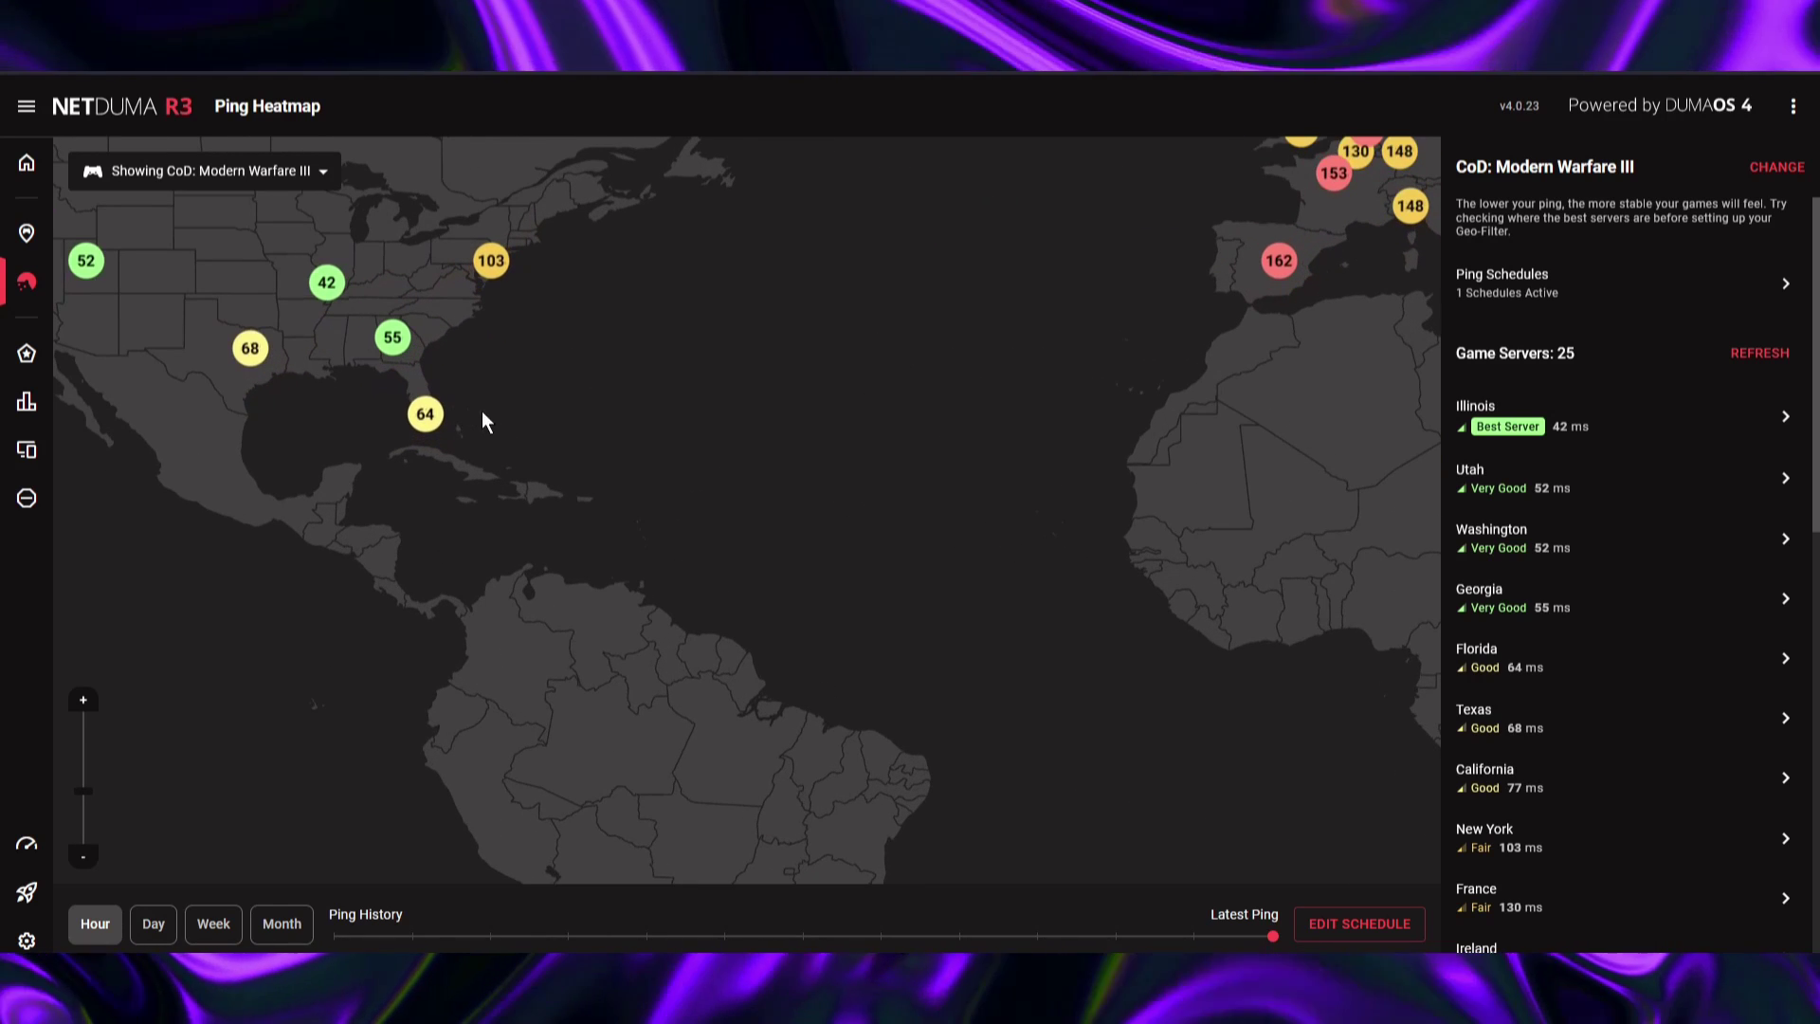
drag(493, 423, 912, 702)
scroll(885, 564, up, 1)
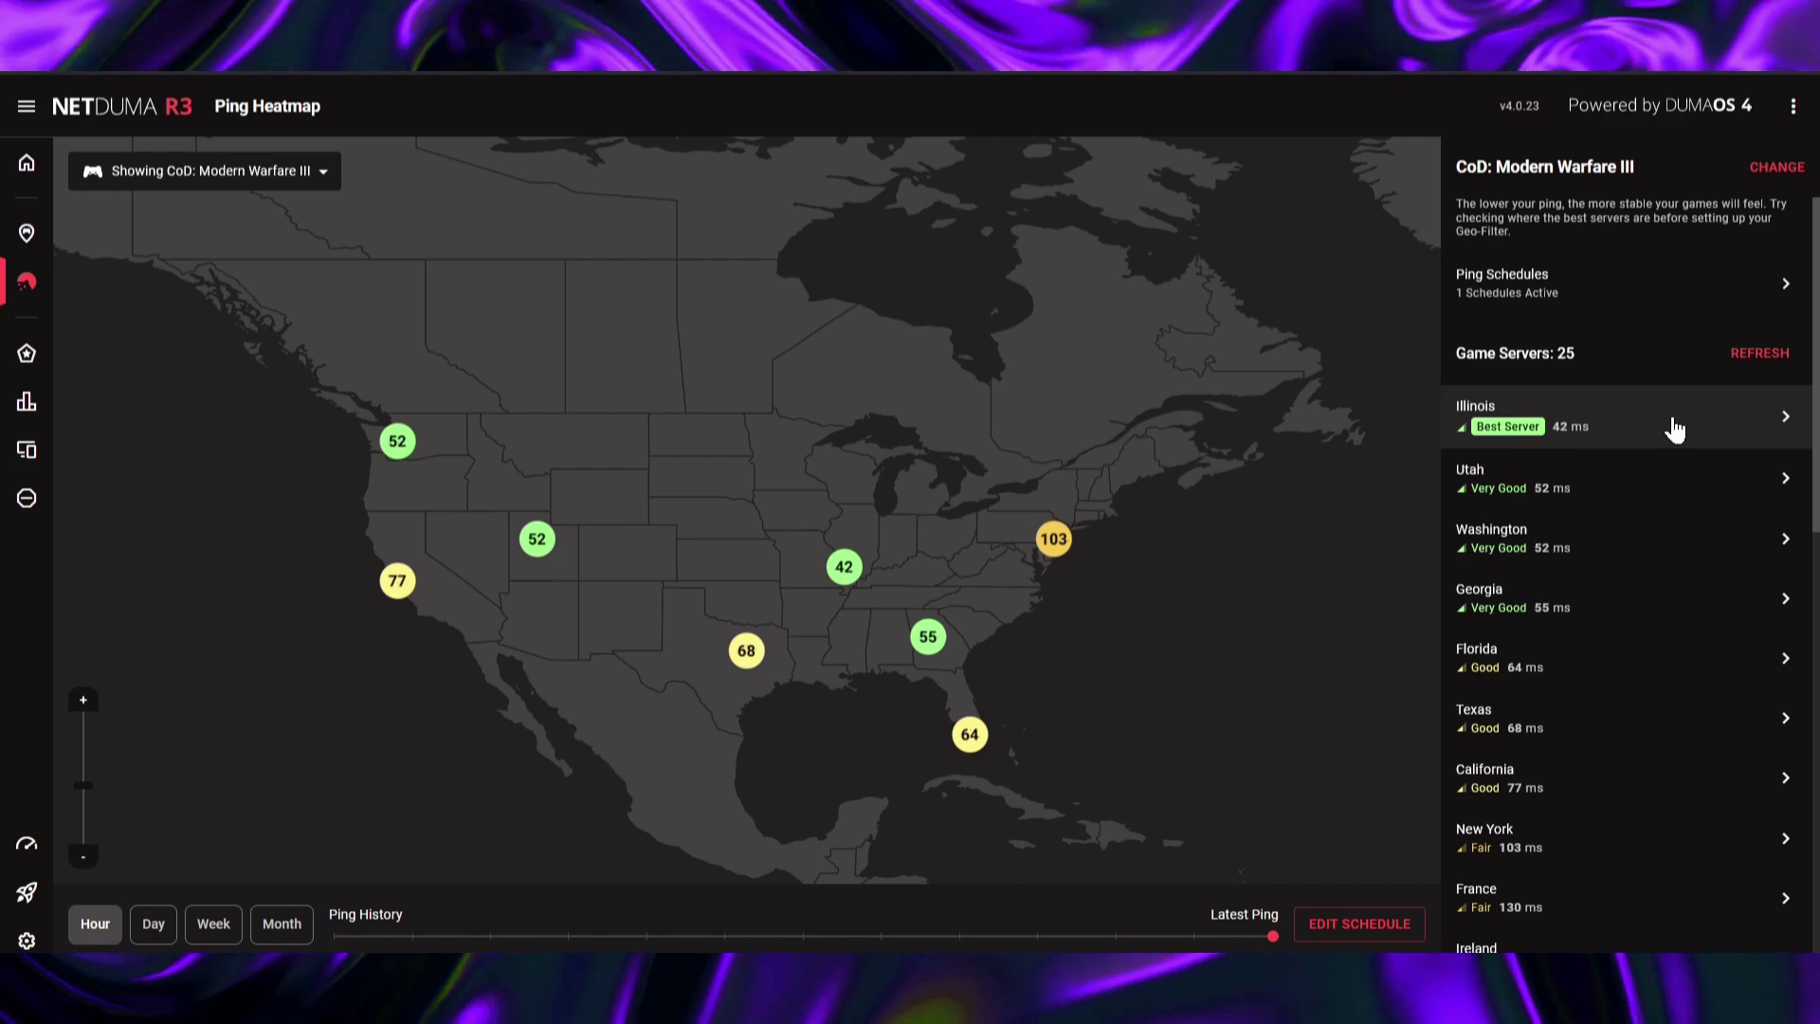
Step: Open the Illinois server's details: Very Good quality, 43 ms average, 92% stability
click(1579, 431)
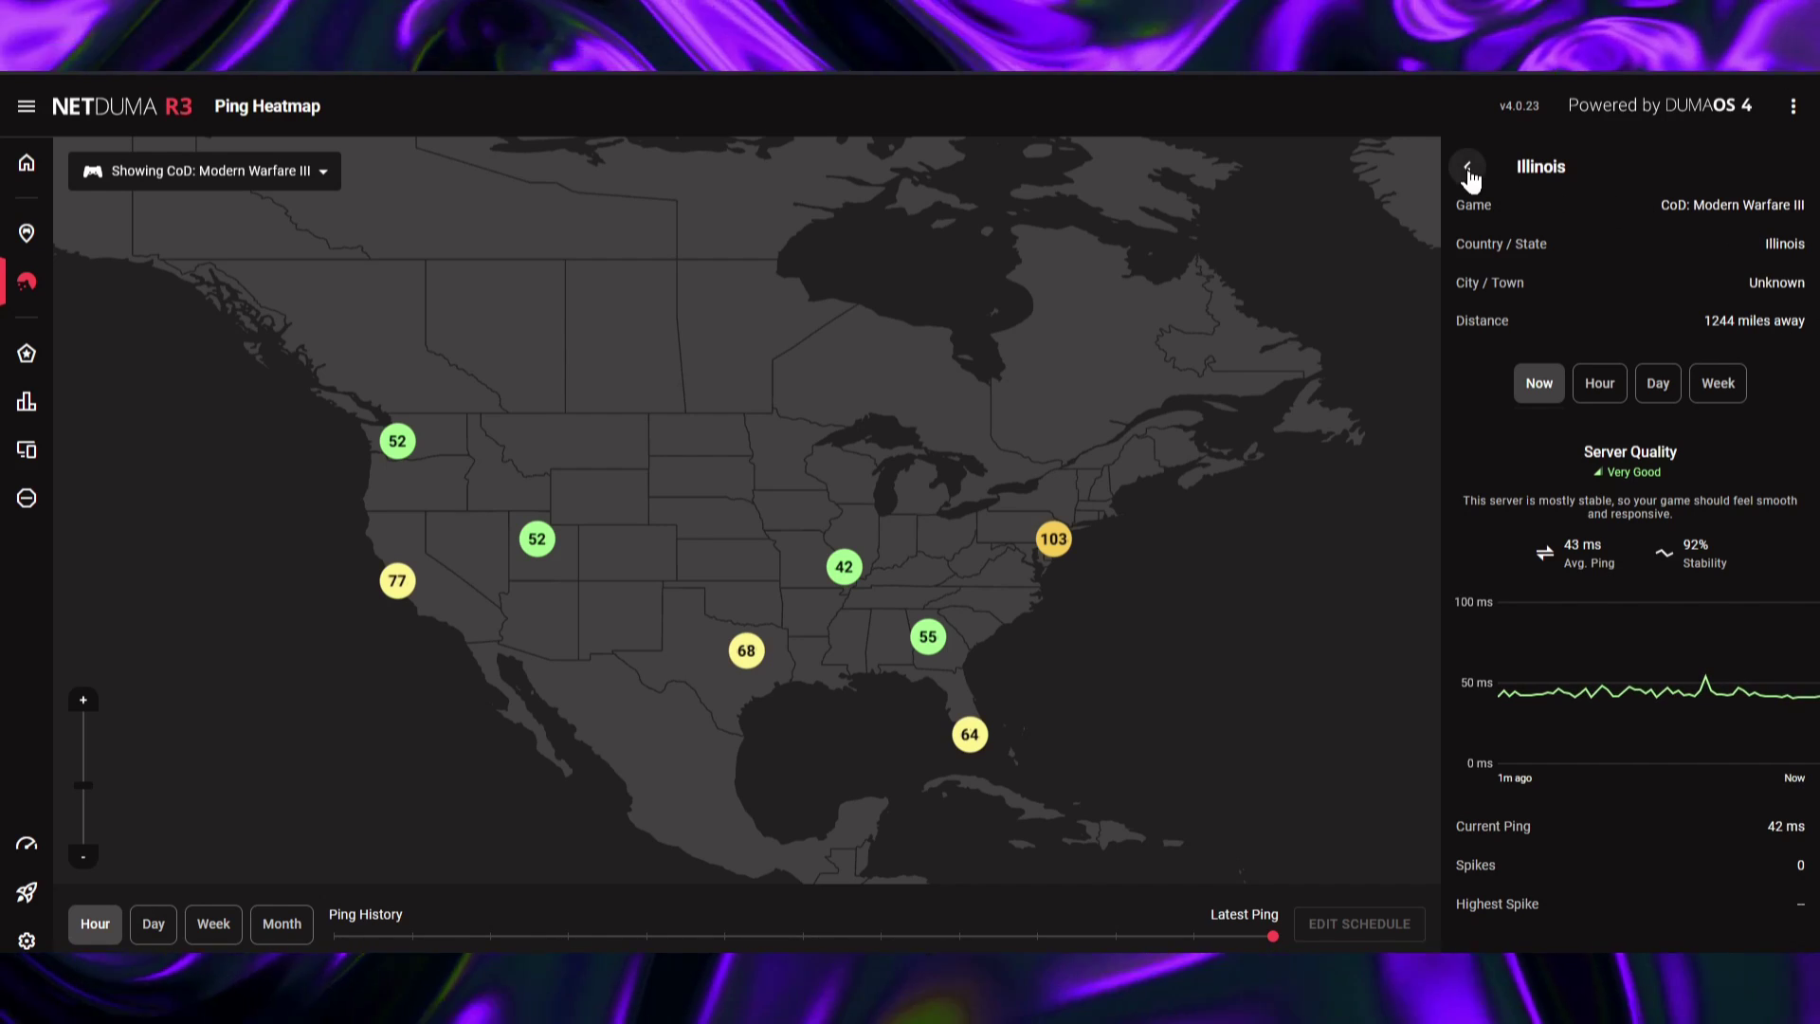
Step: View the Georgia server's ping details, then return to the 25-server list
click(1467, 168)
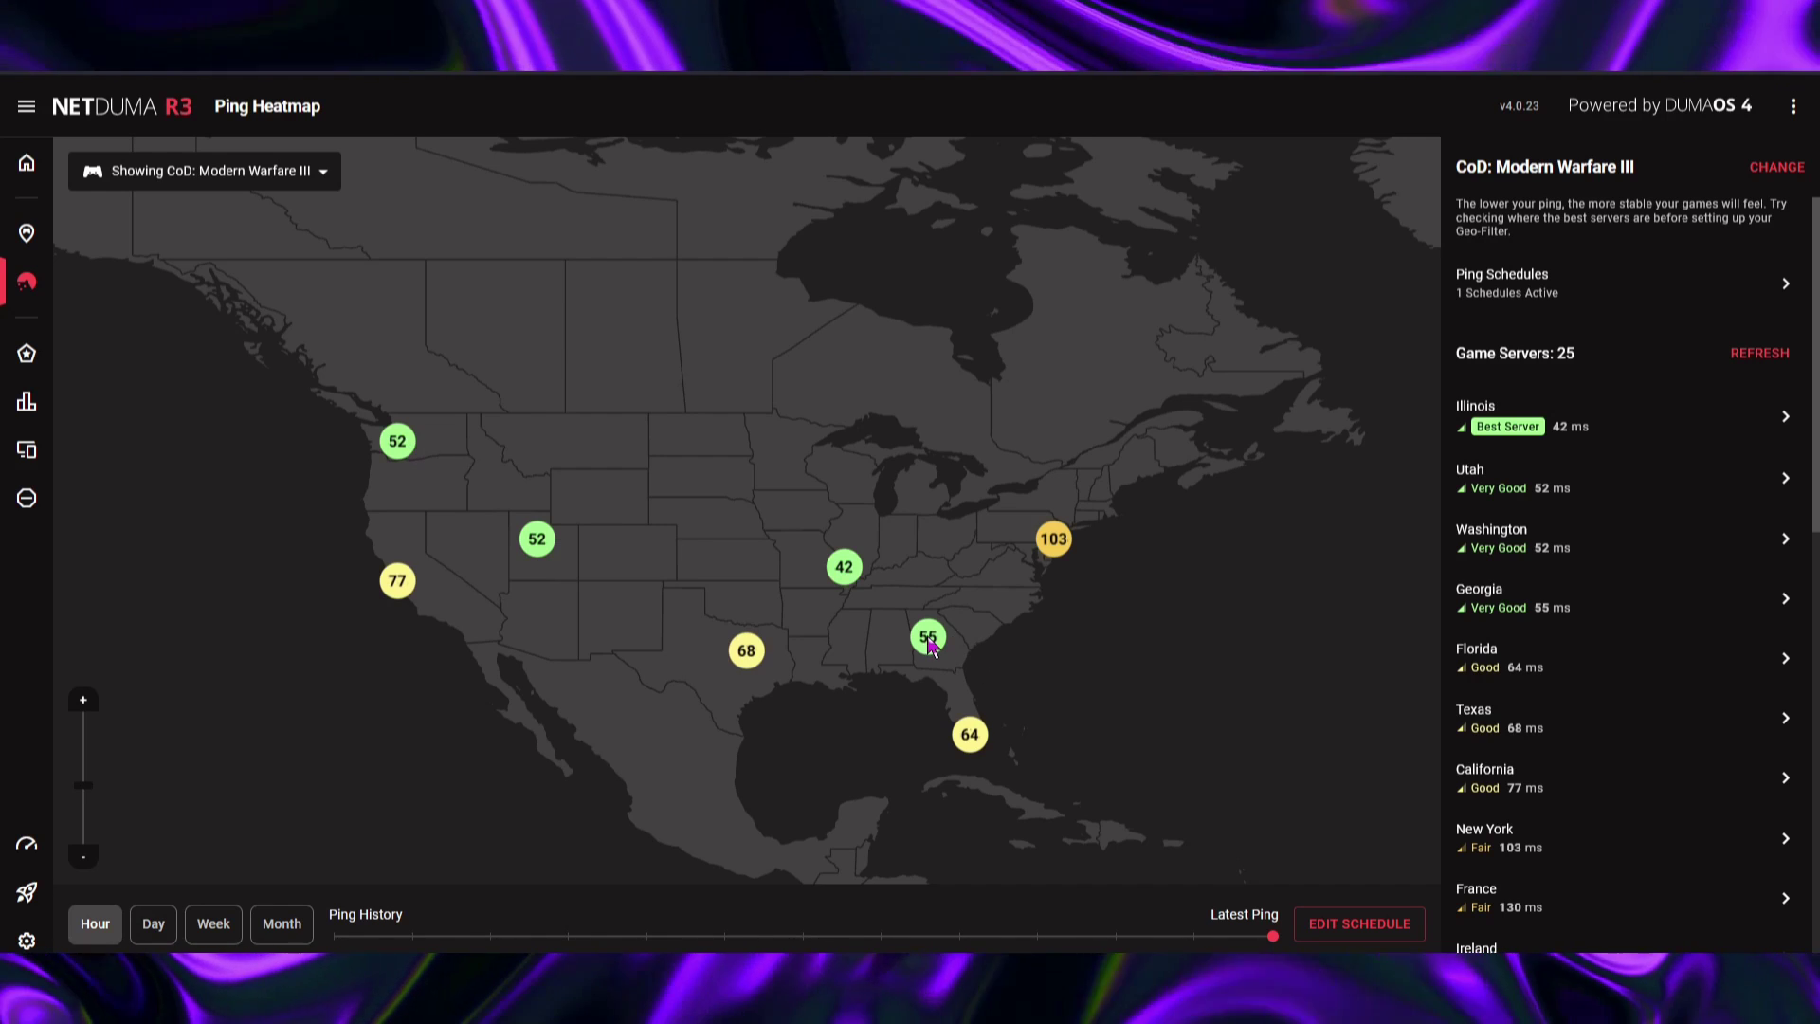
click(1545, 614)
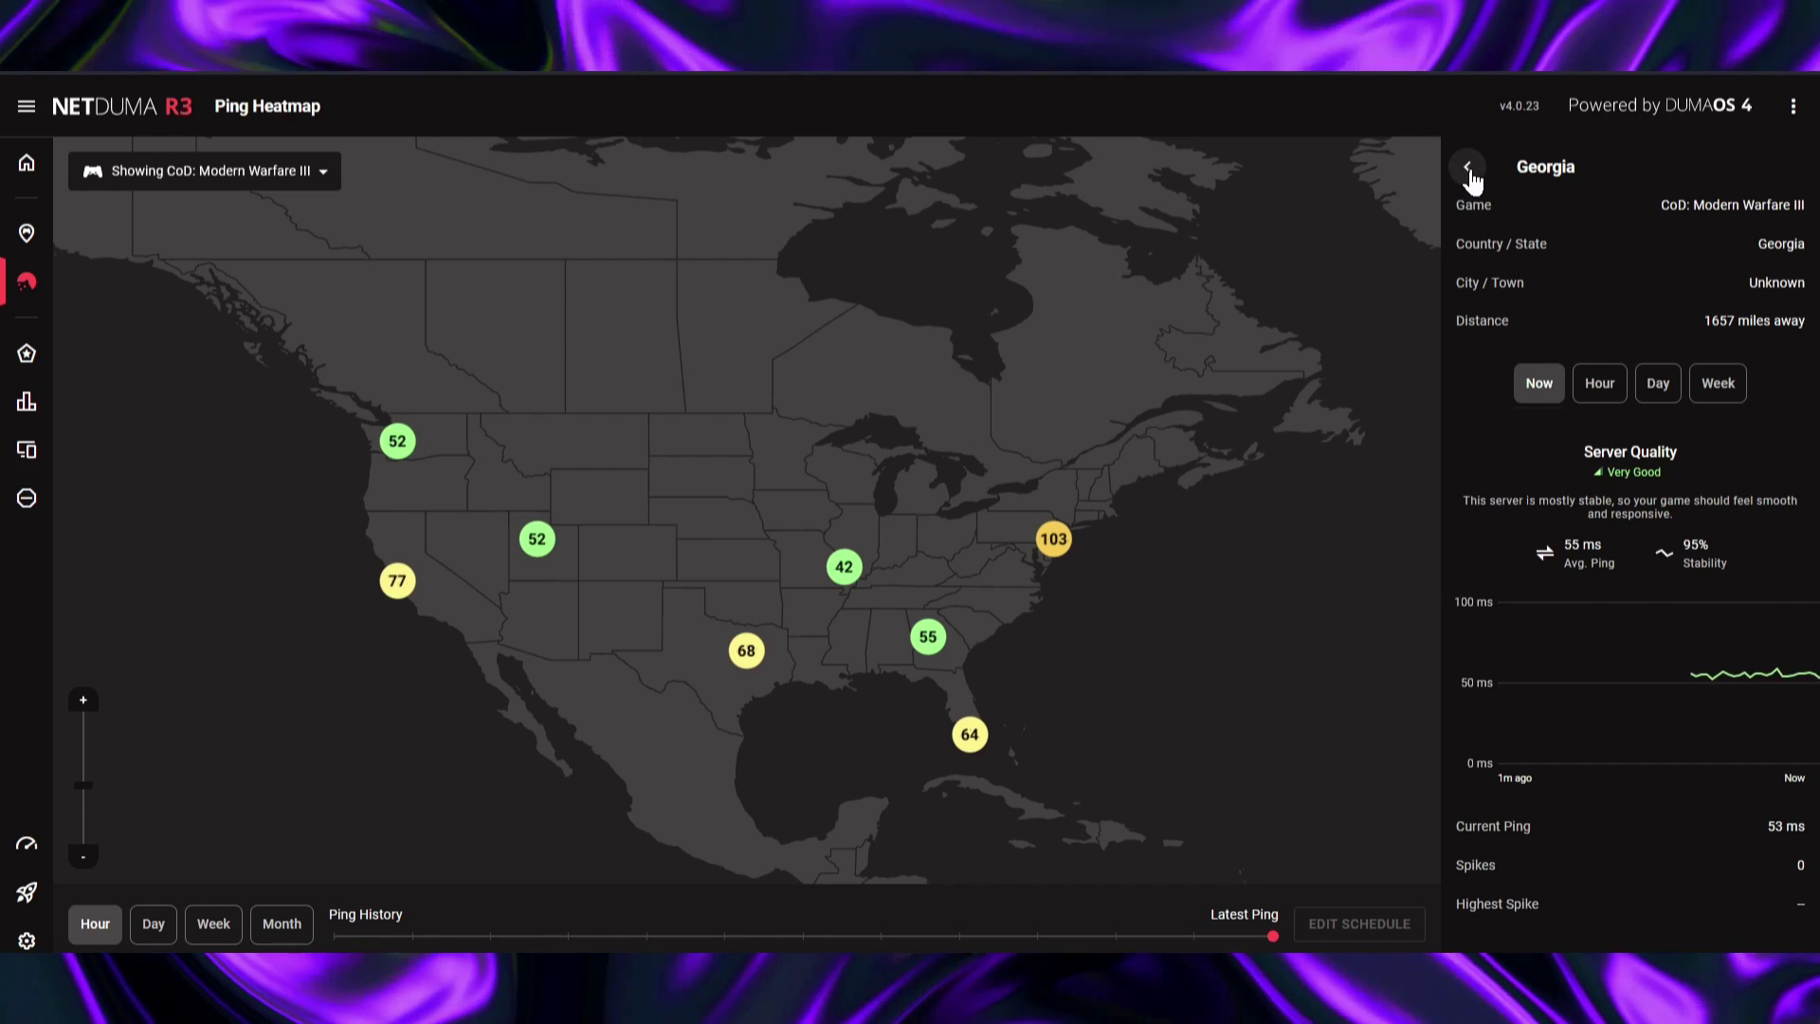
click(1468, 168)
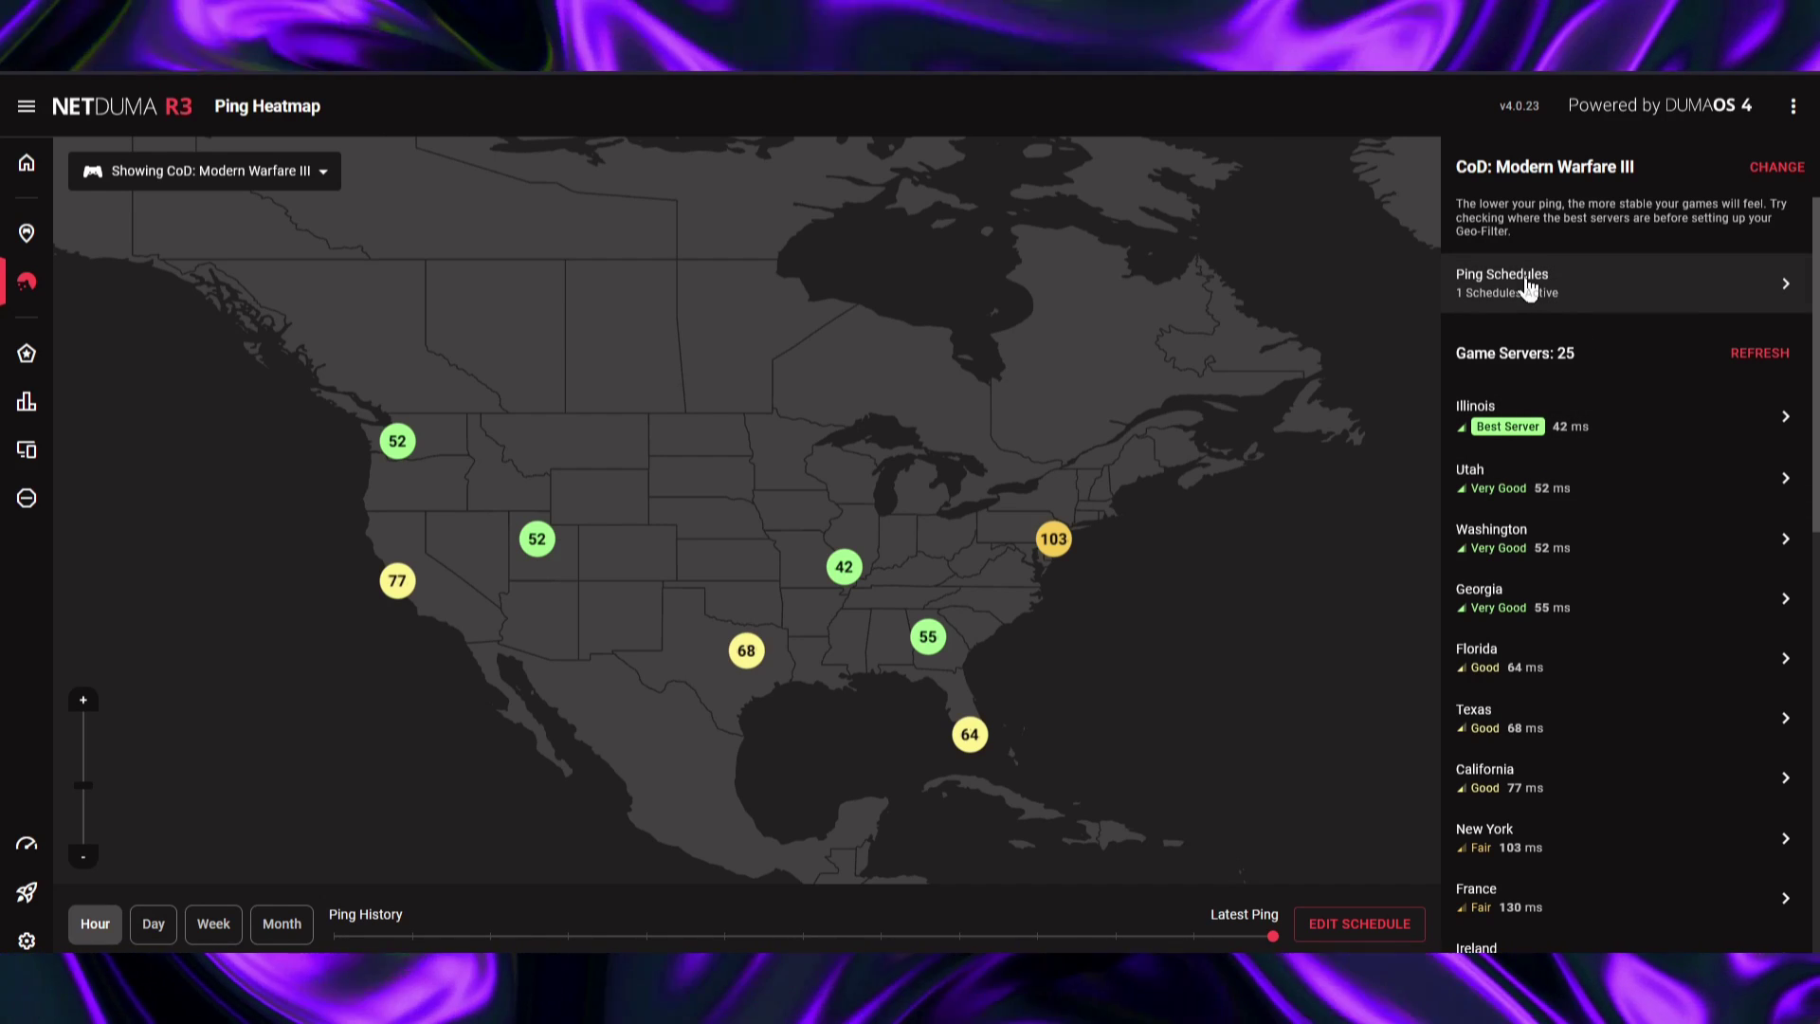
Step: Create a DOTA 2 ping schedule set to Every Hour on all seven days
click(1528, 287)
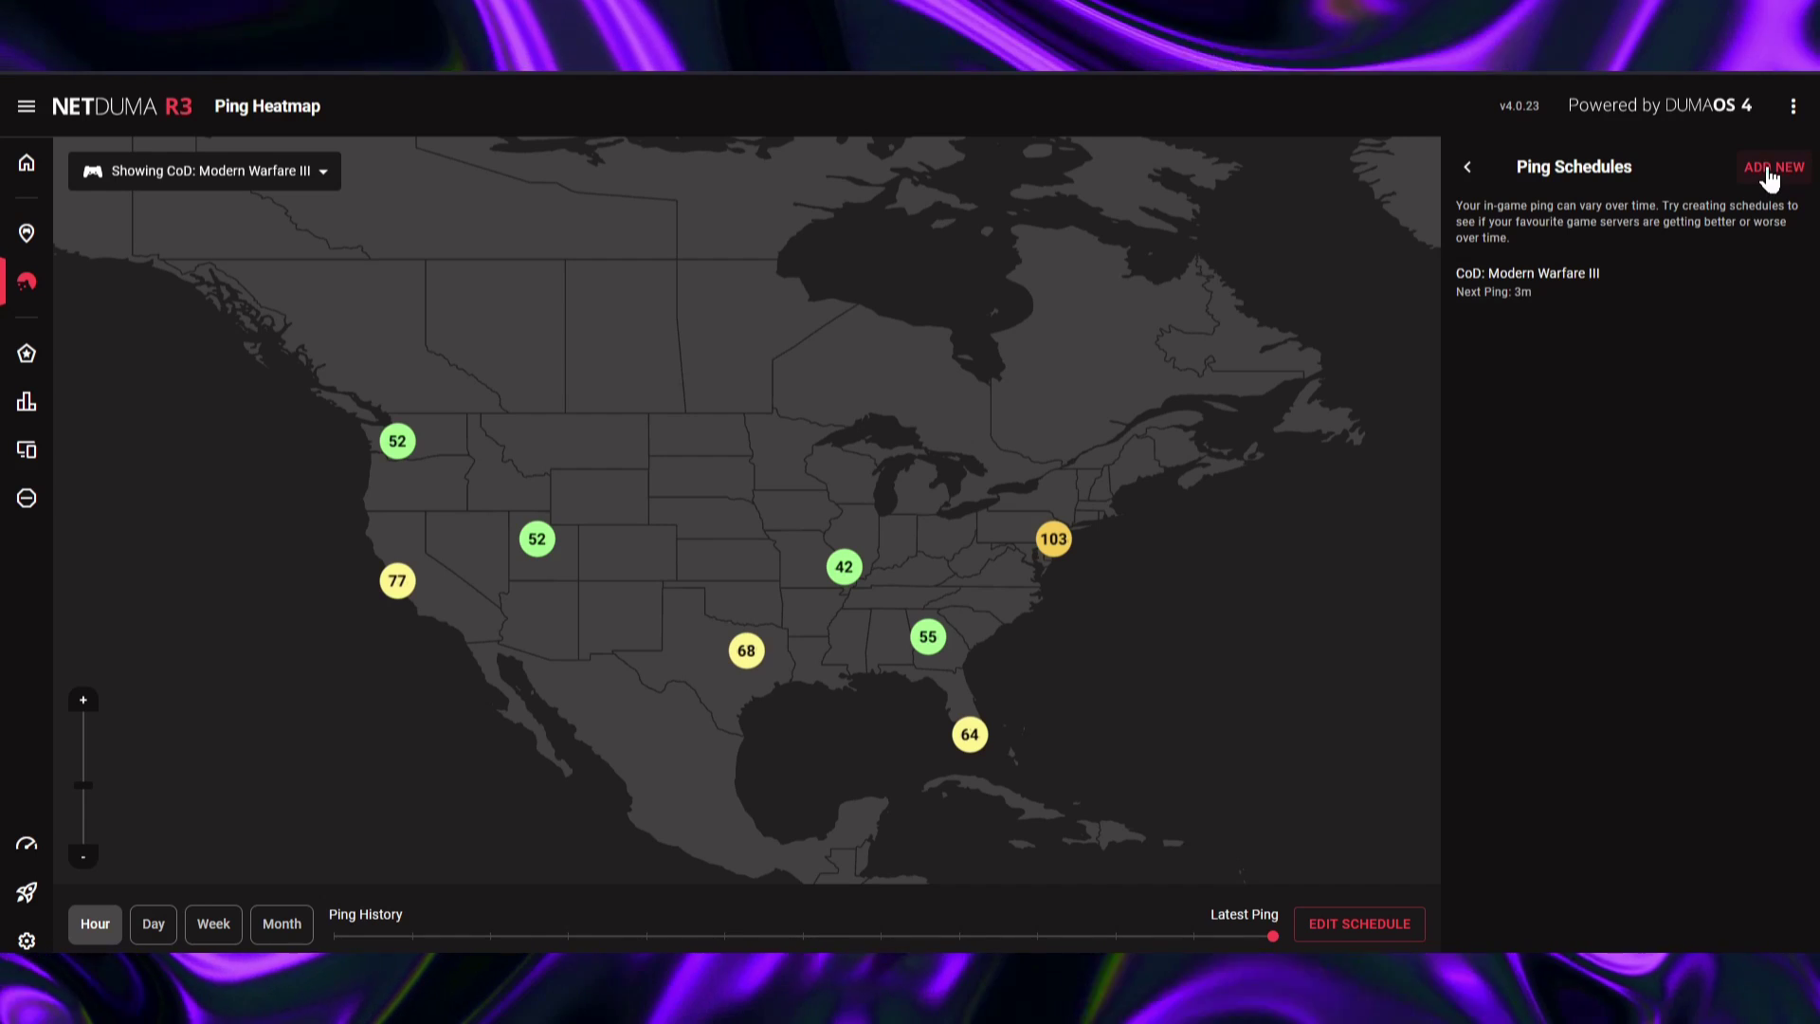
click(1775, 169)
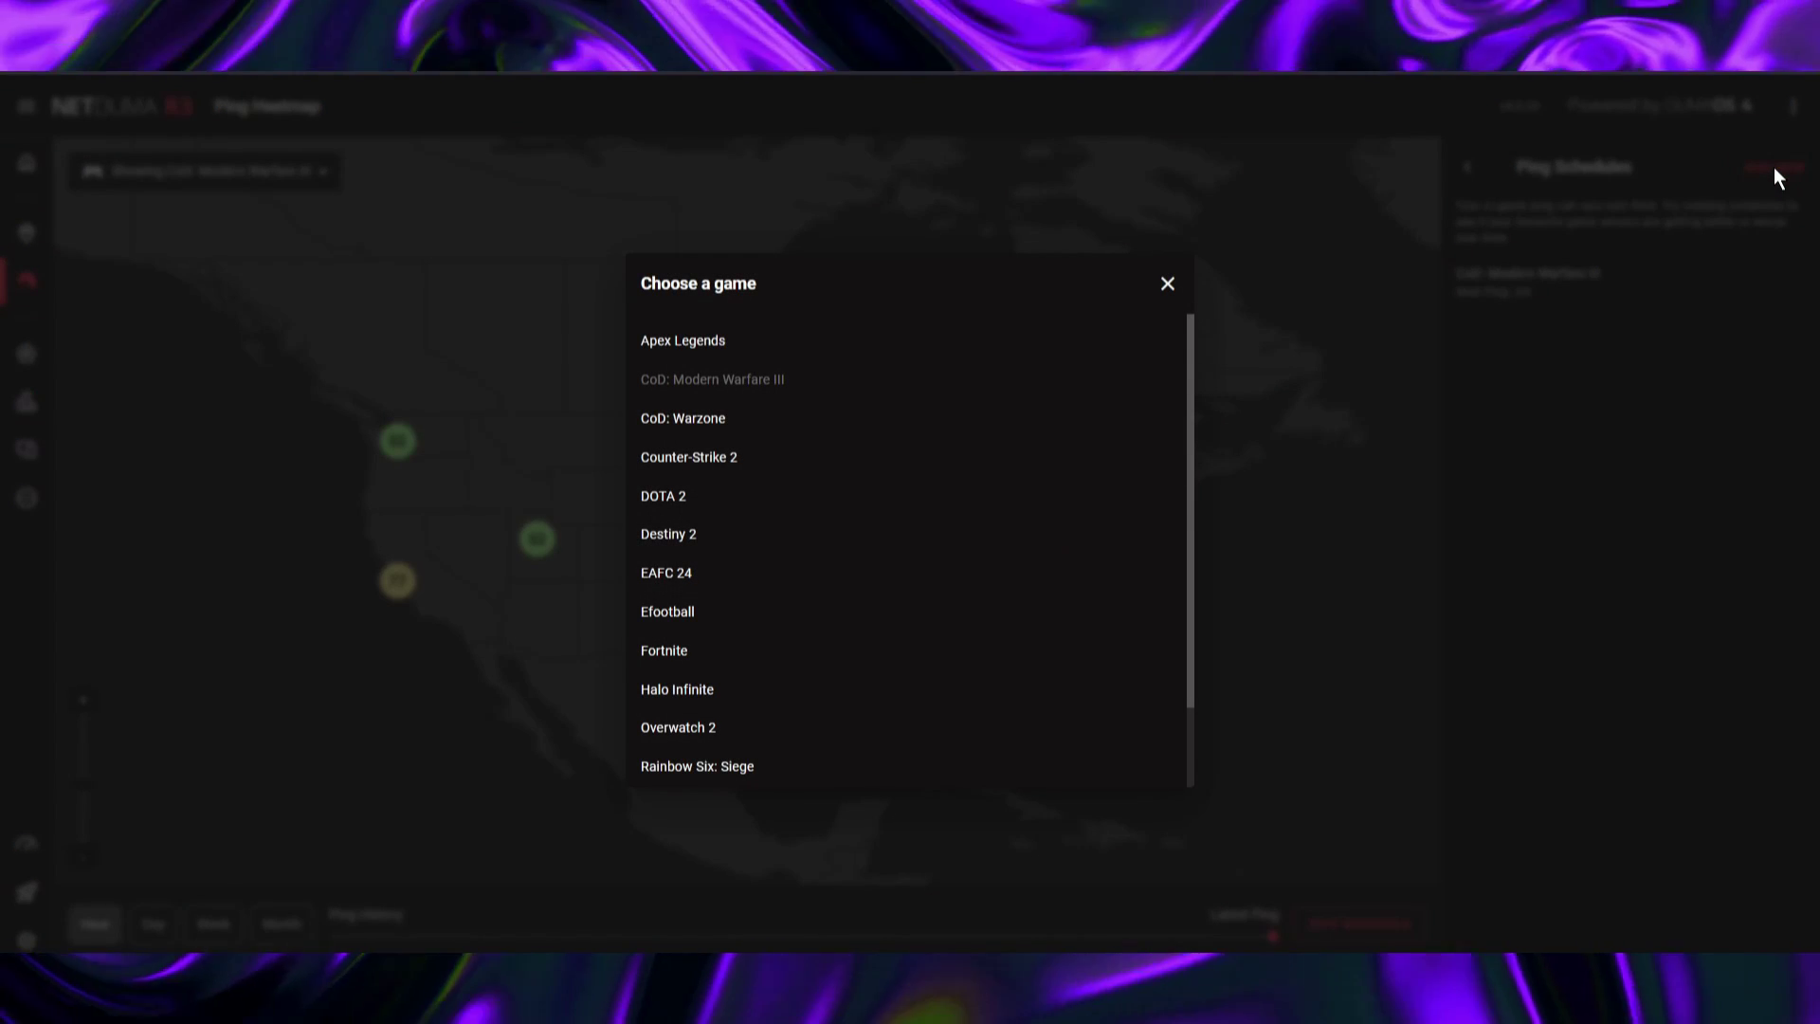
scroll(809, 401, down, 2)
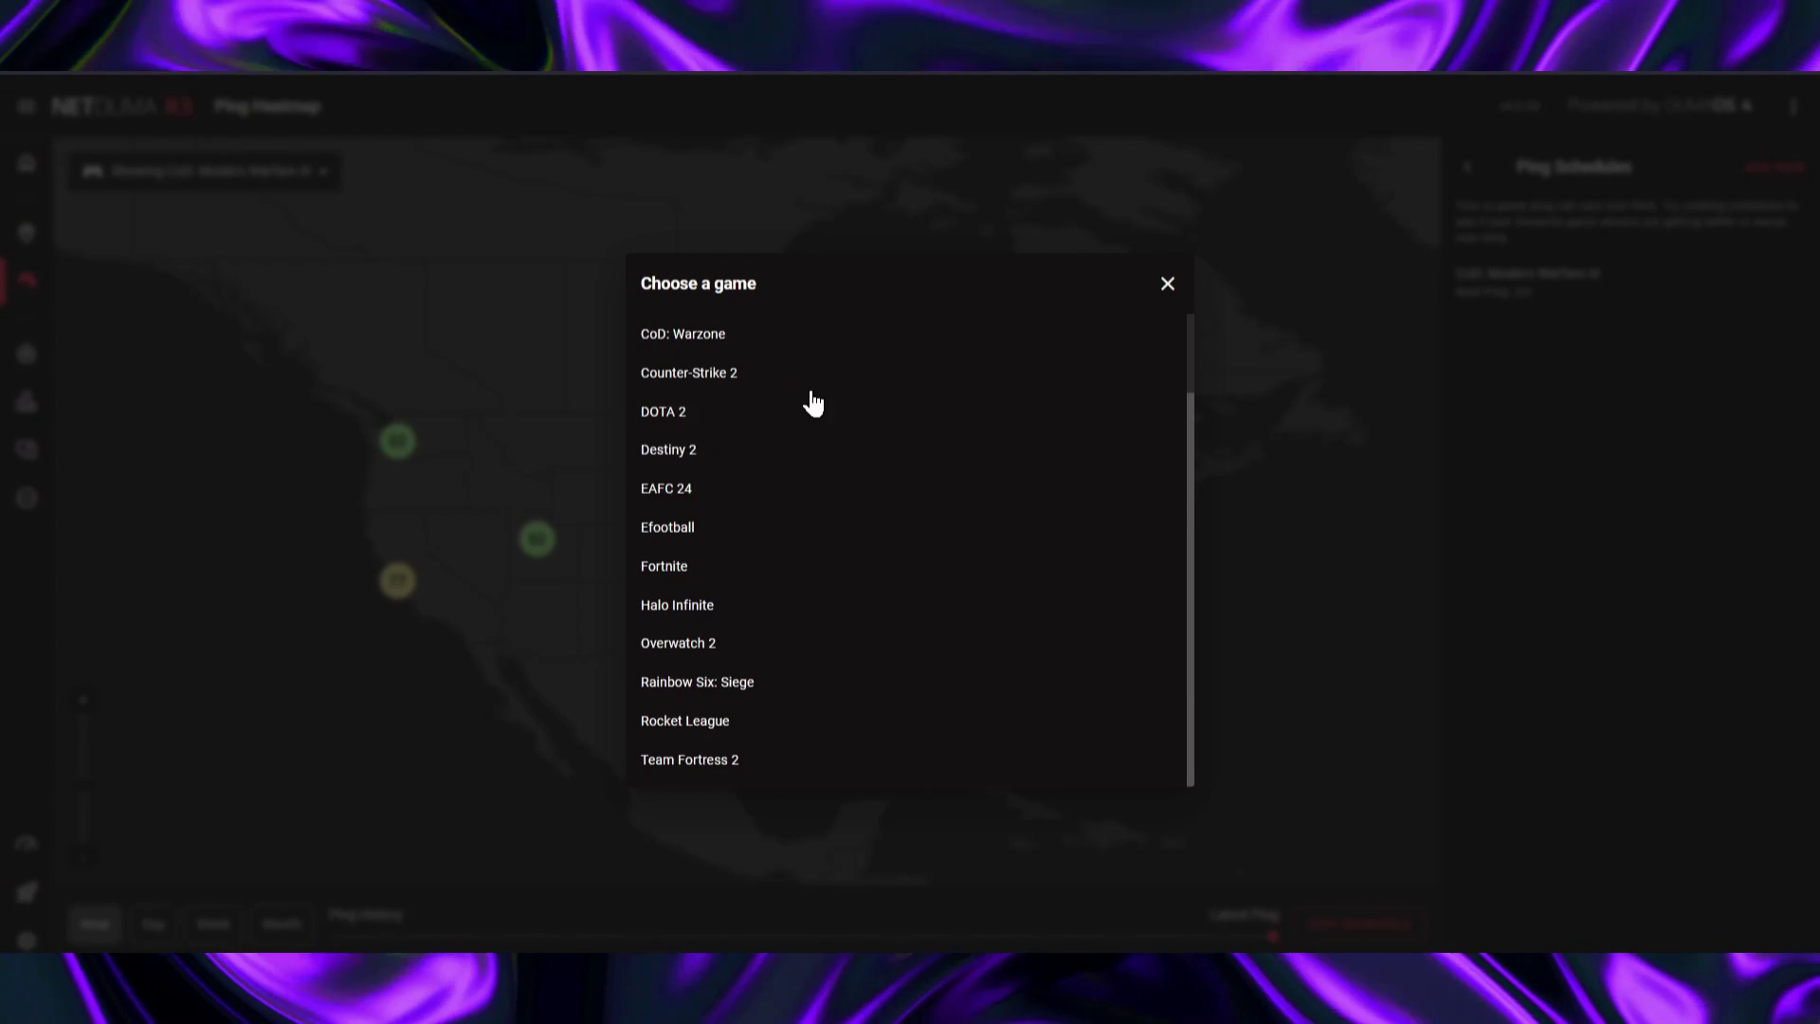
scroll(805, 452, up, 2)
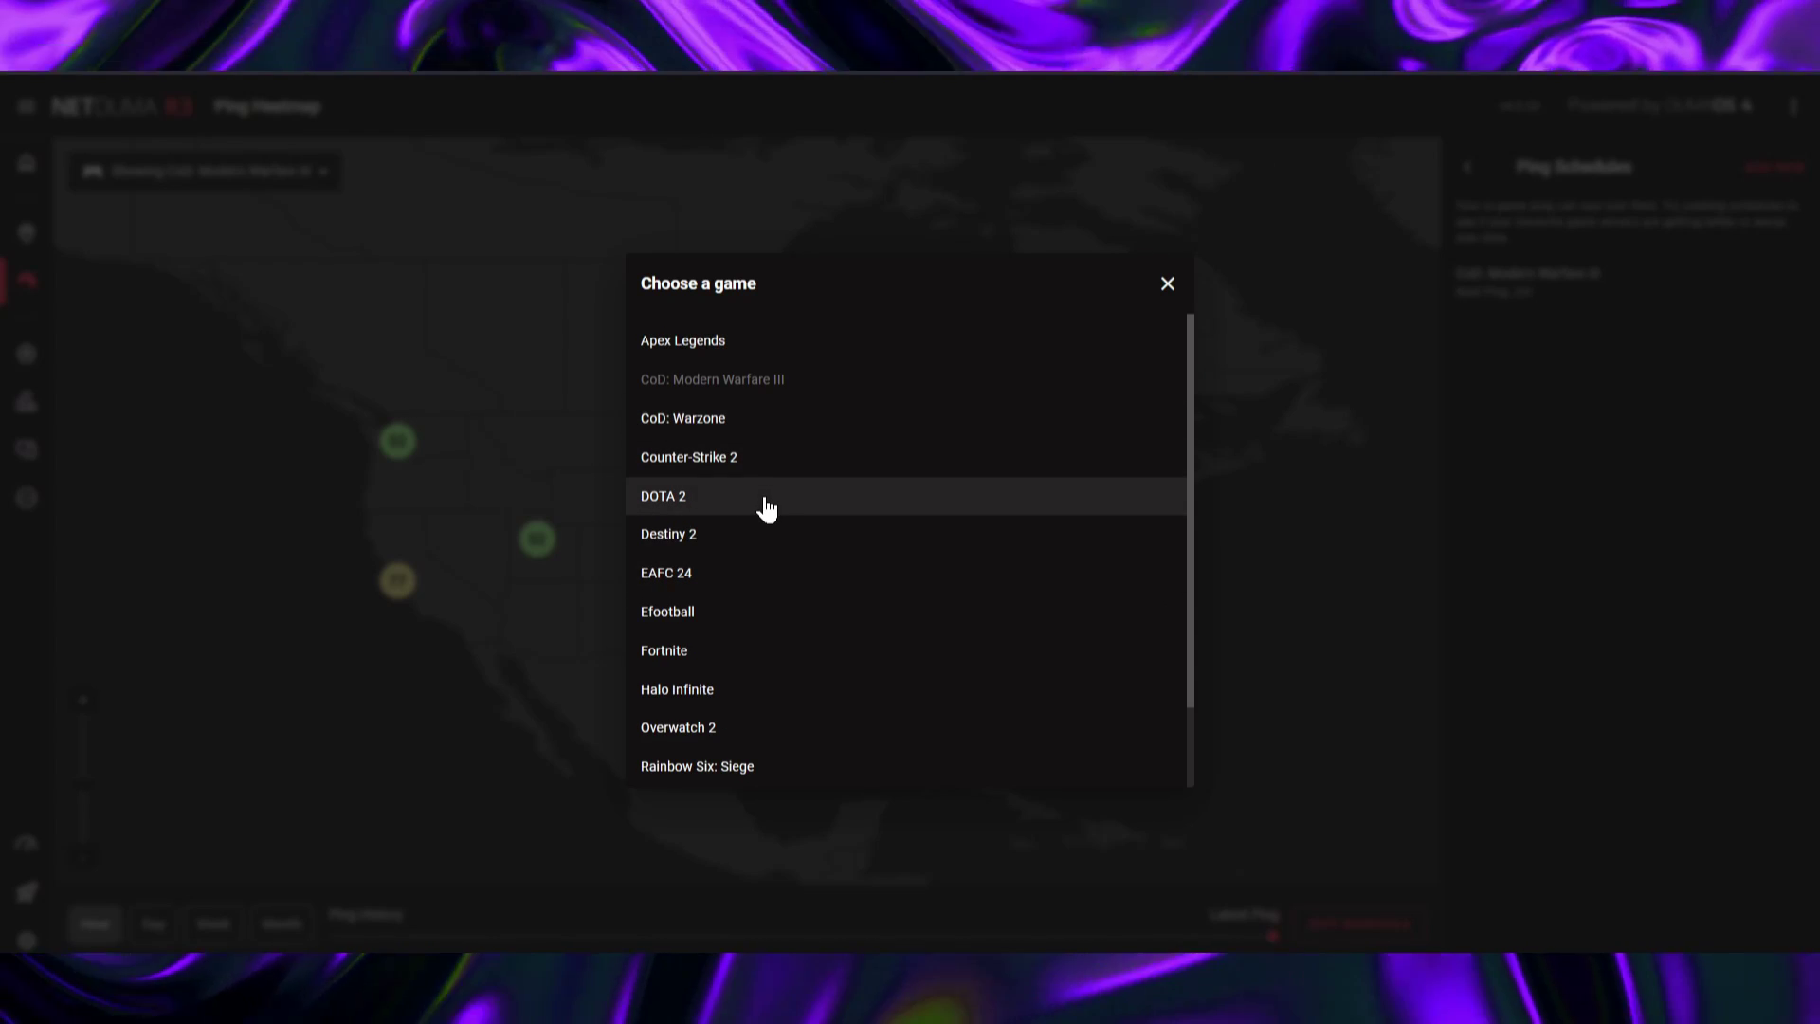
click(767, 503)
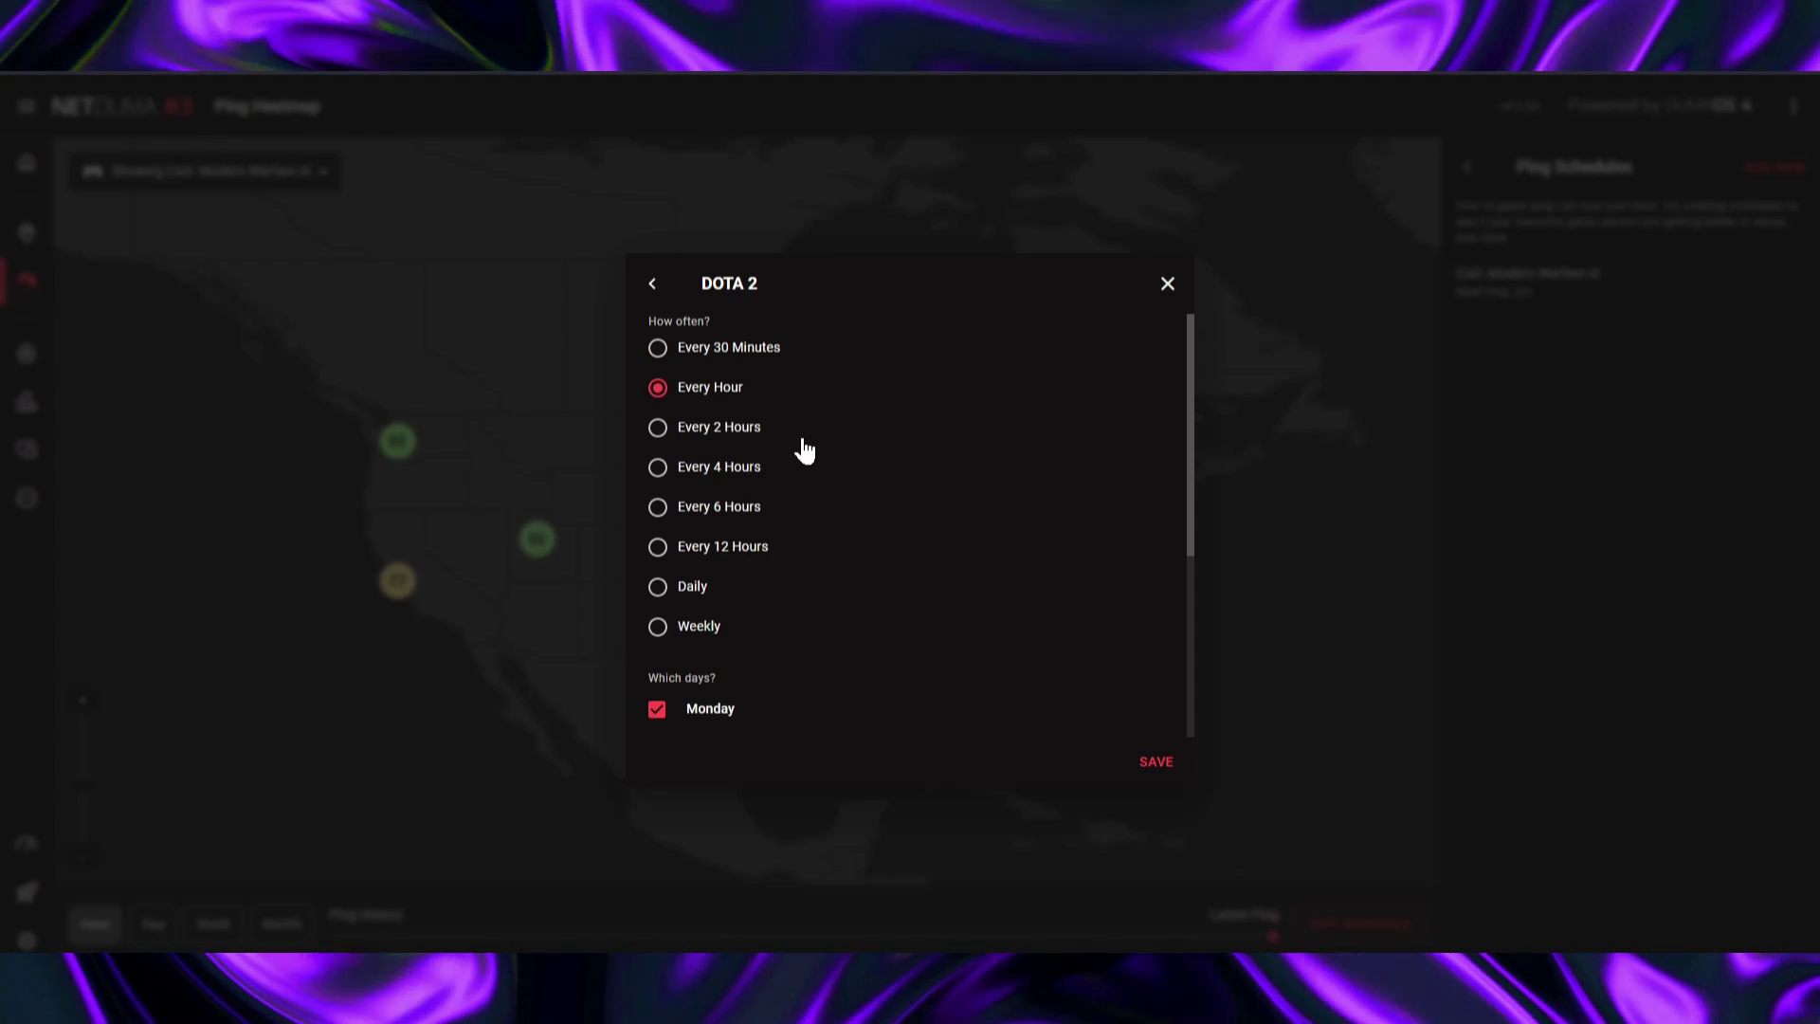
scroll(807, 467, down, 1)
scroll(809, 471, down, 2)
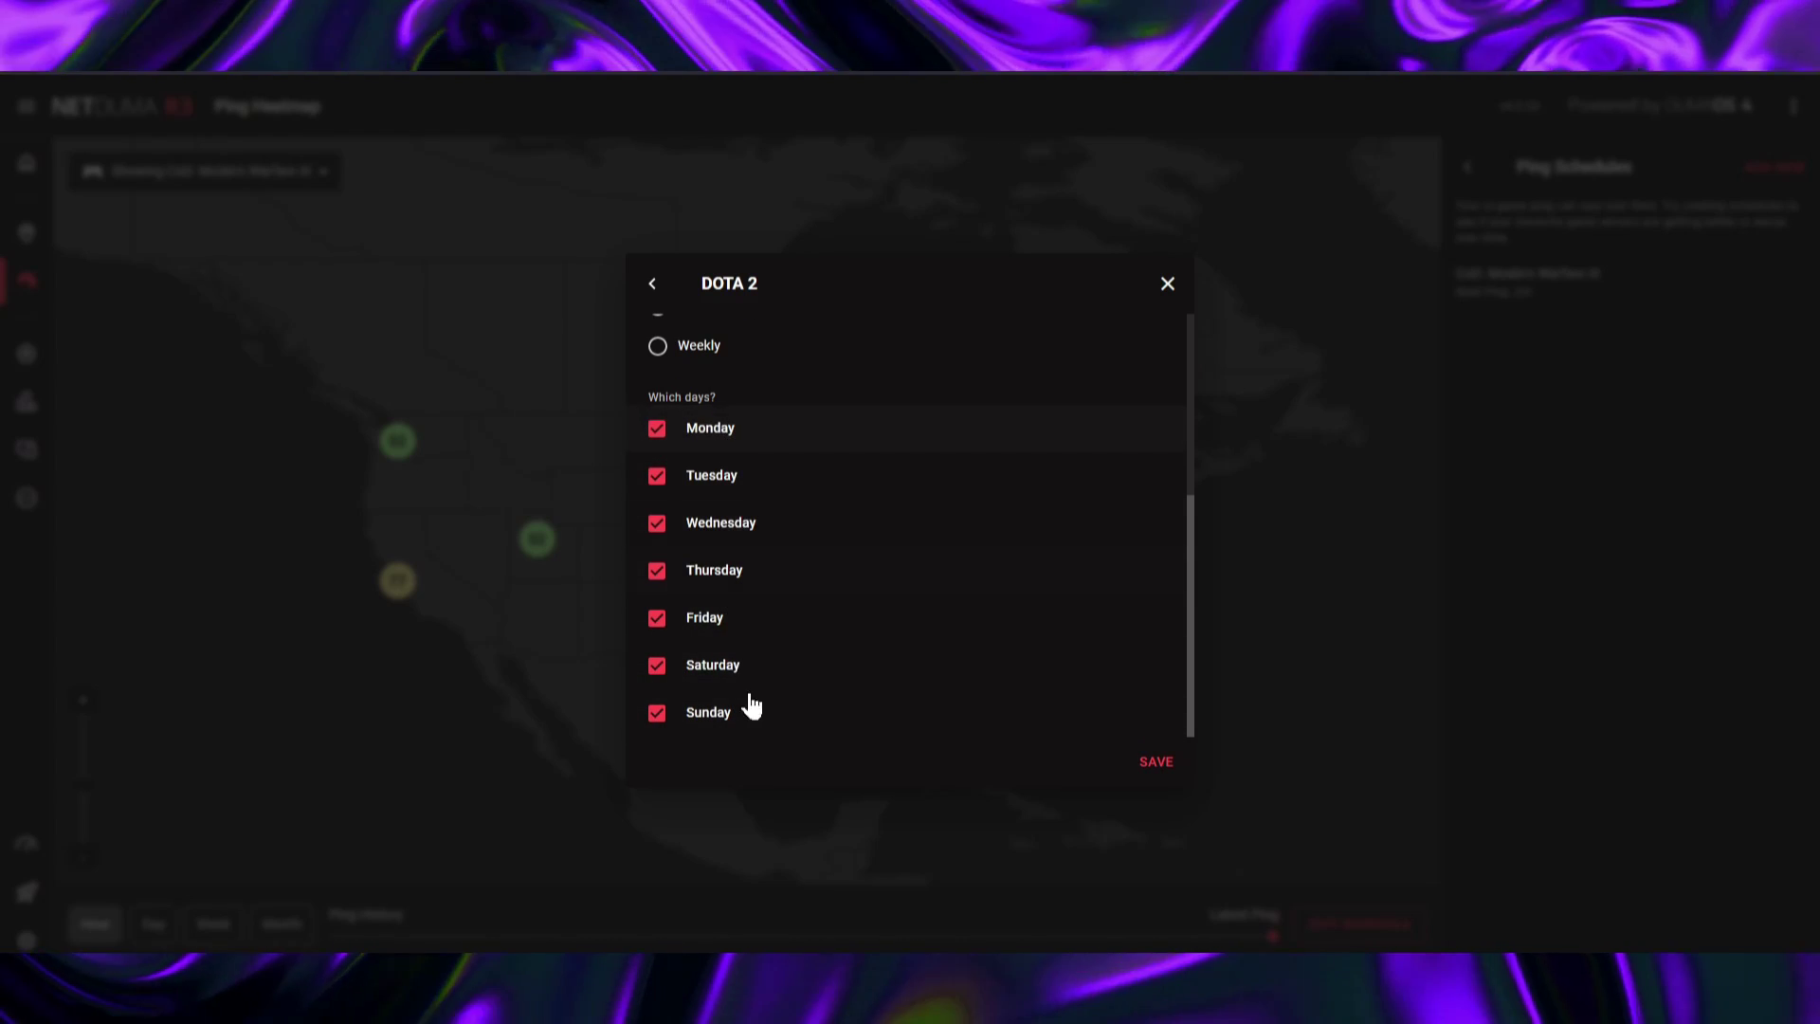
scroll(825, 654, up, 3)
scroll(789, 616, down, 3)
scroll(791, 607, up, 3)
click(1151, 764)
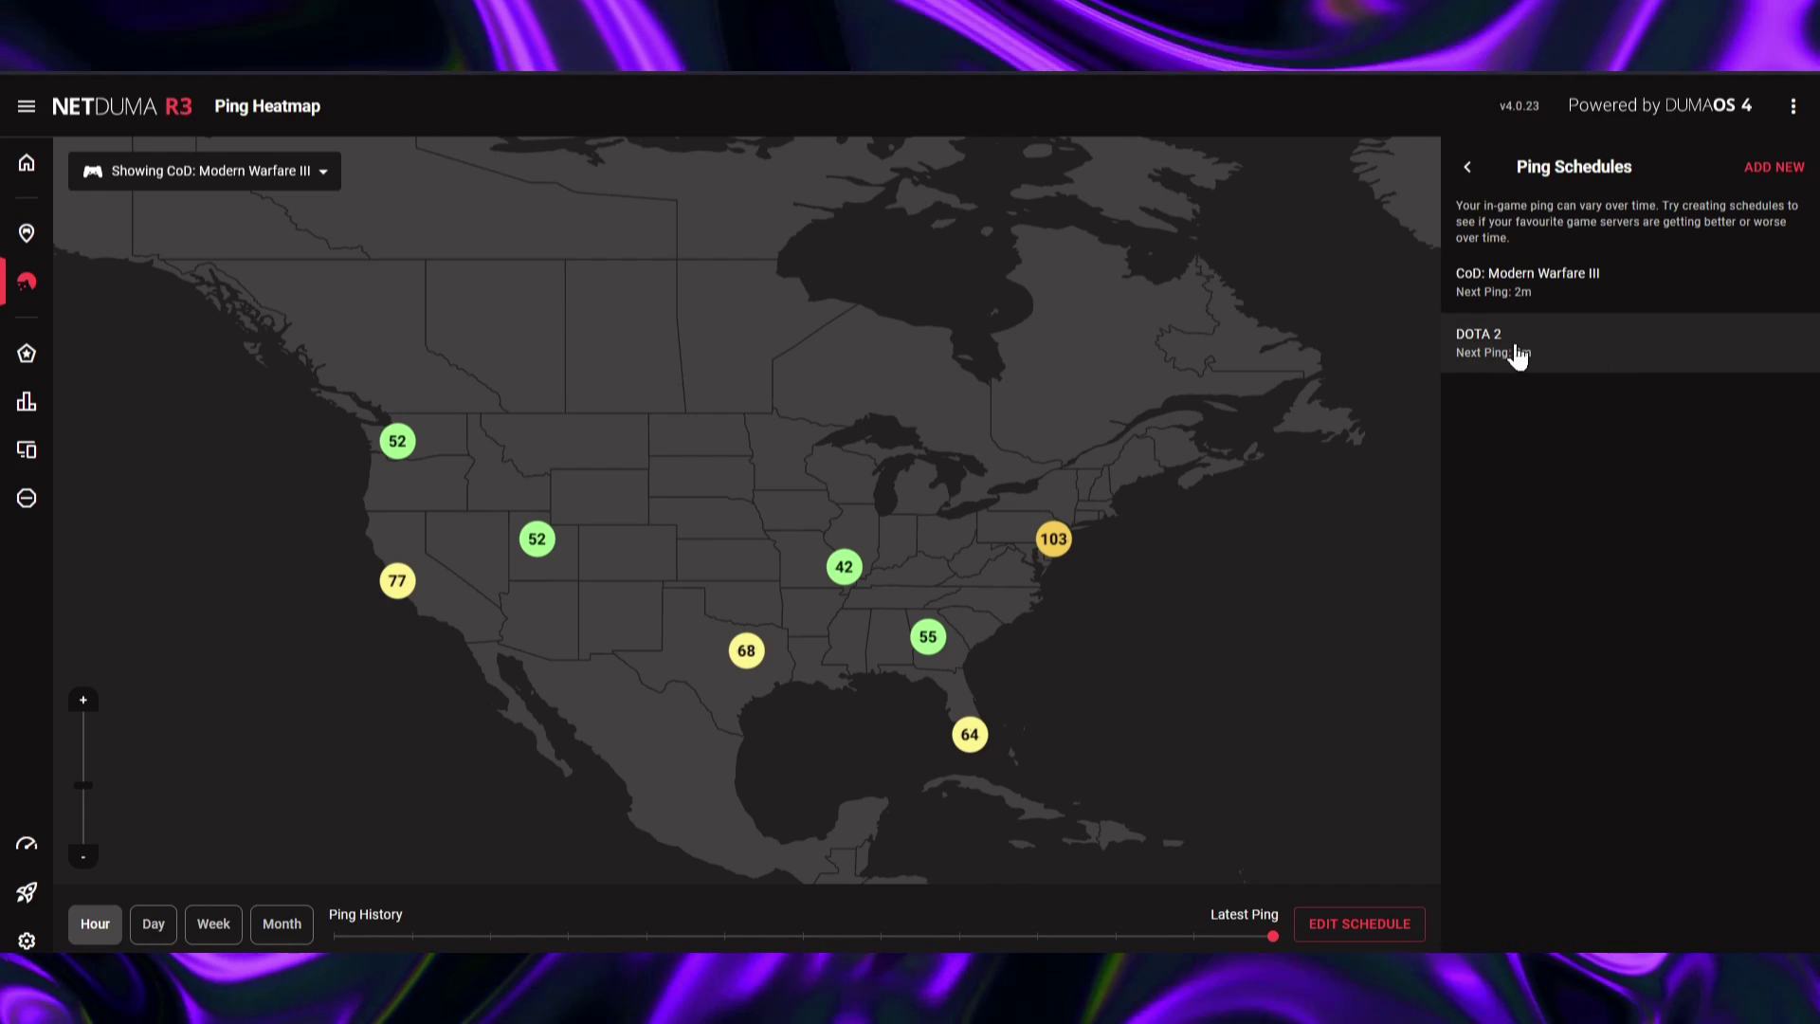
Step: Remove the DOTA 2 schedule and return to the CoD: Modern Warfare III server list
click(1535, 352)
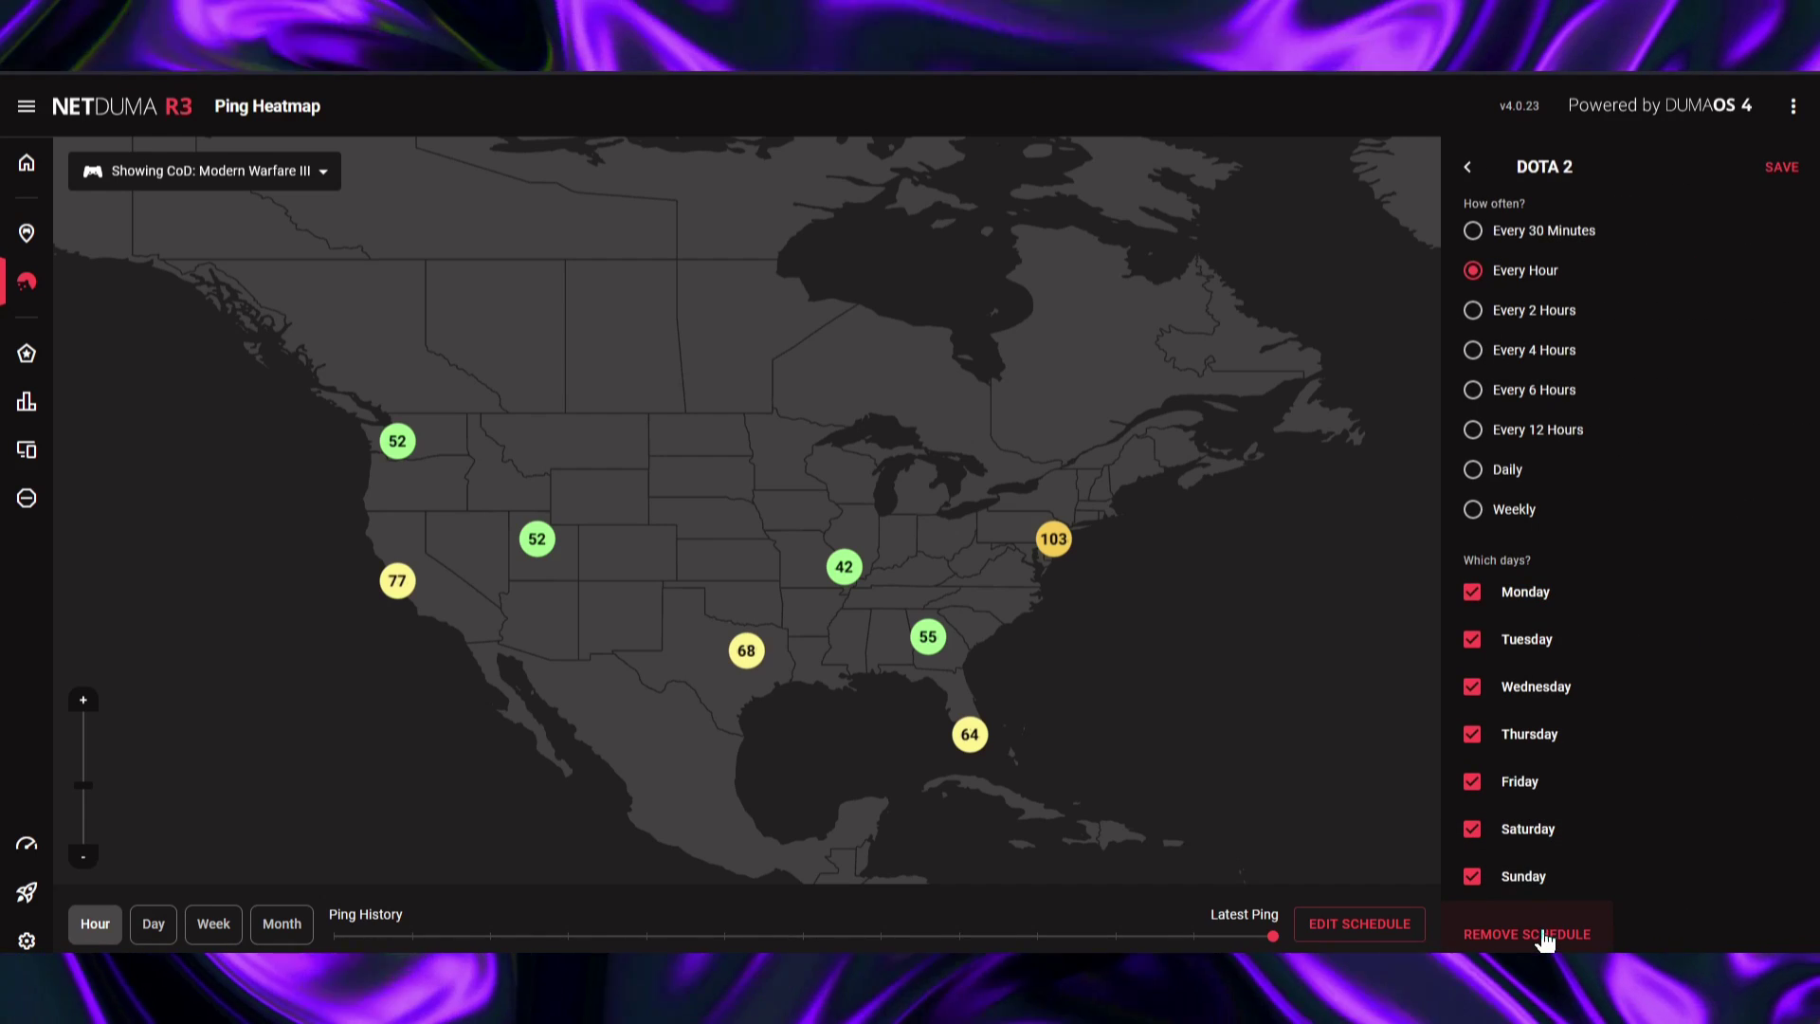
click(1545, 935)
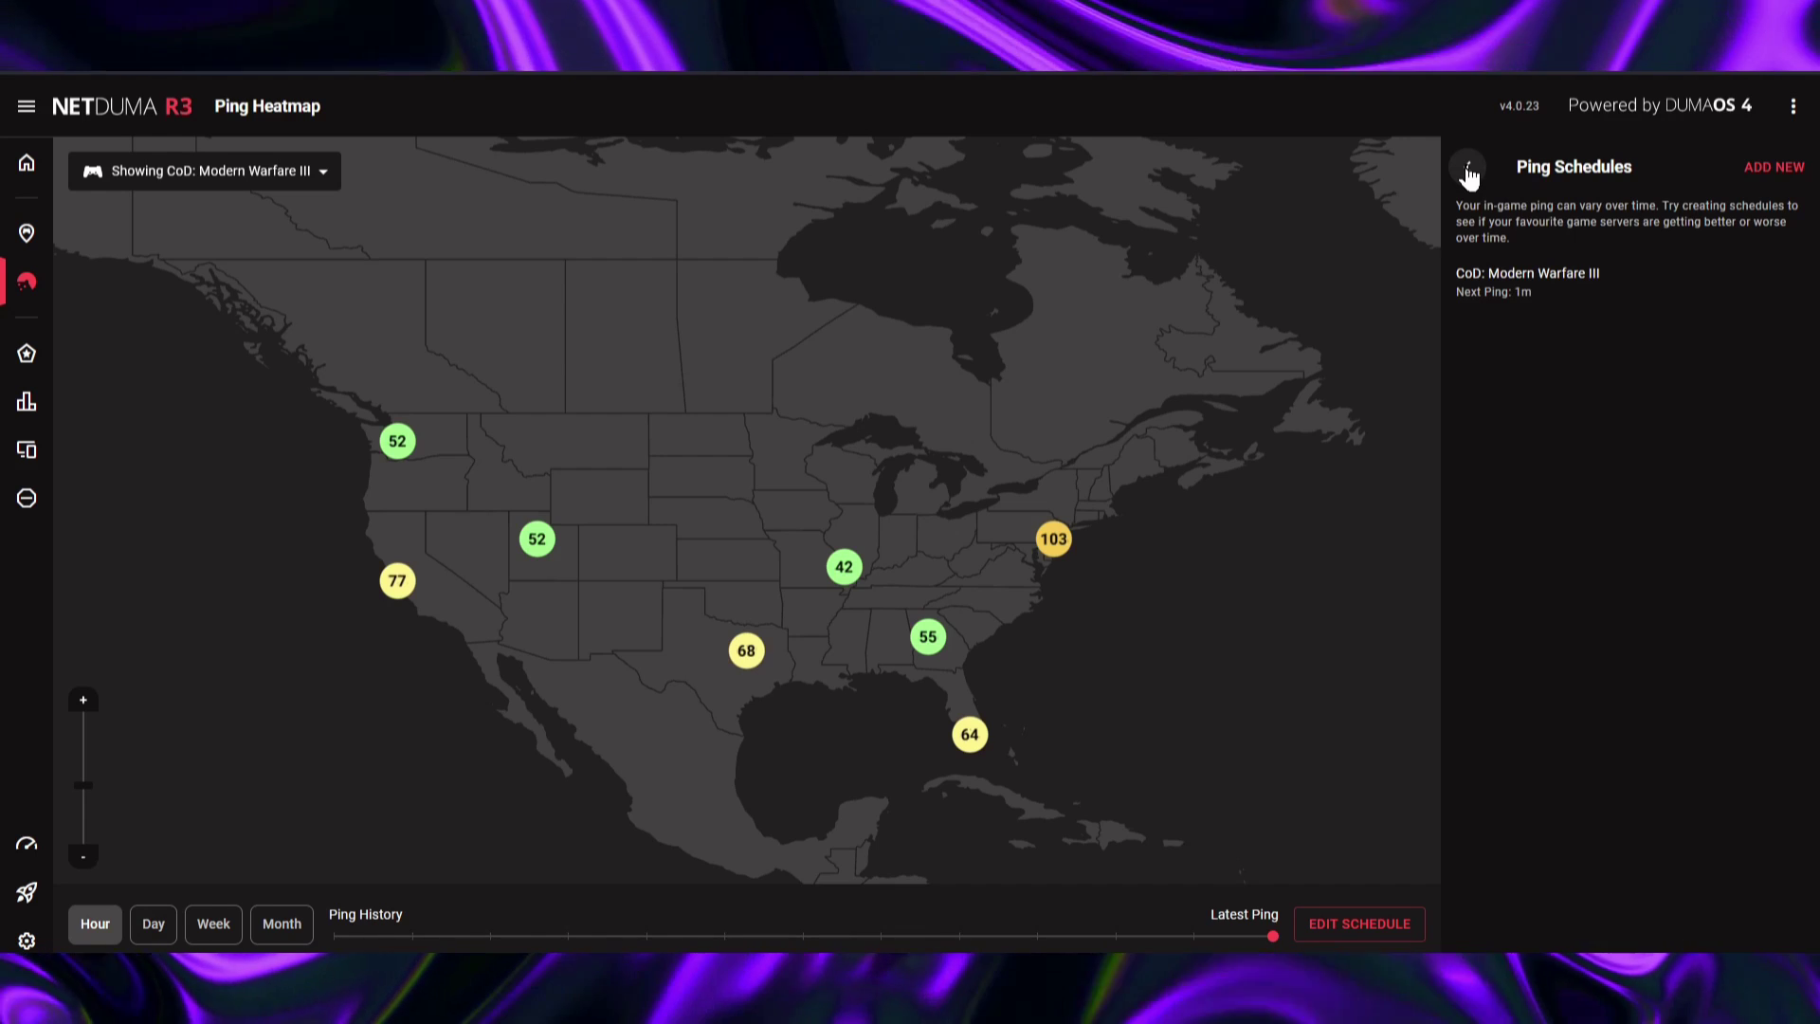
click(1468, 171)
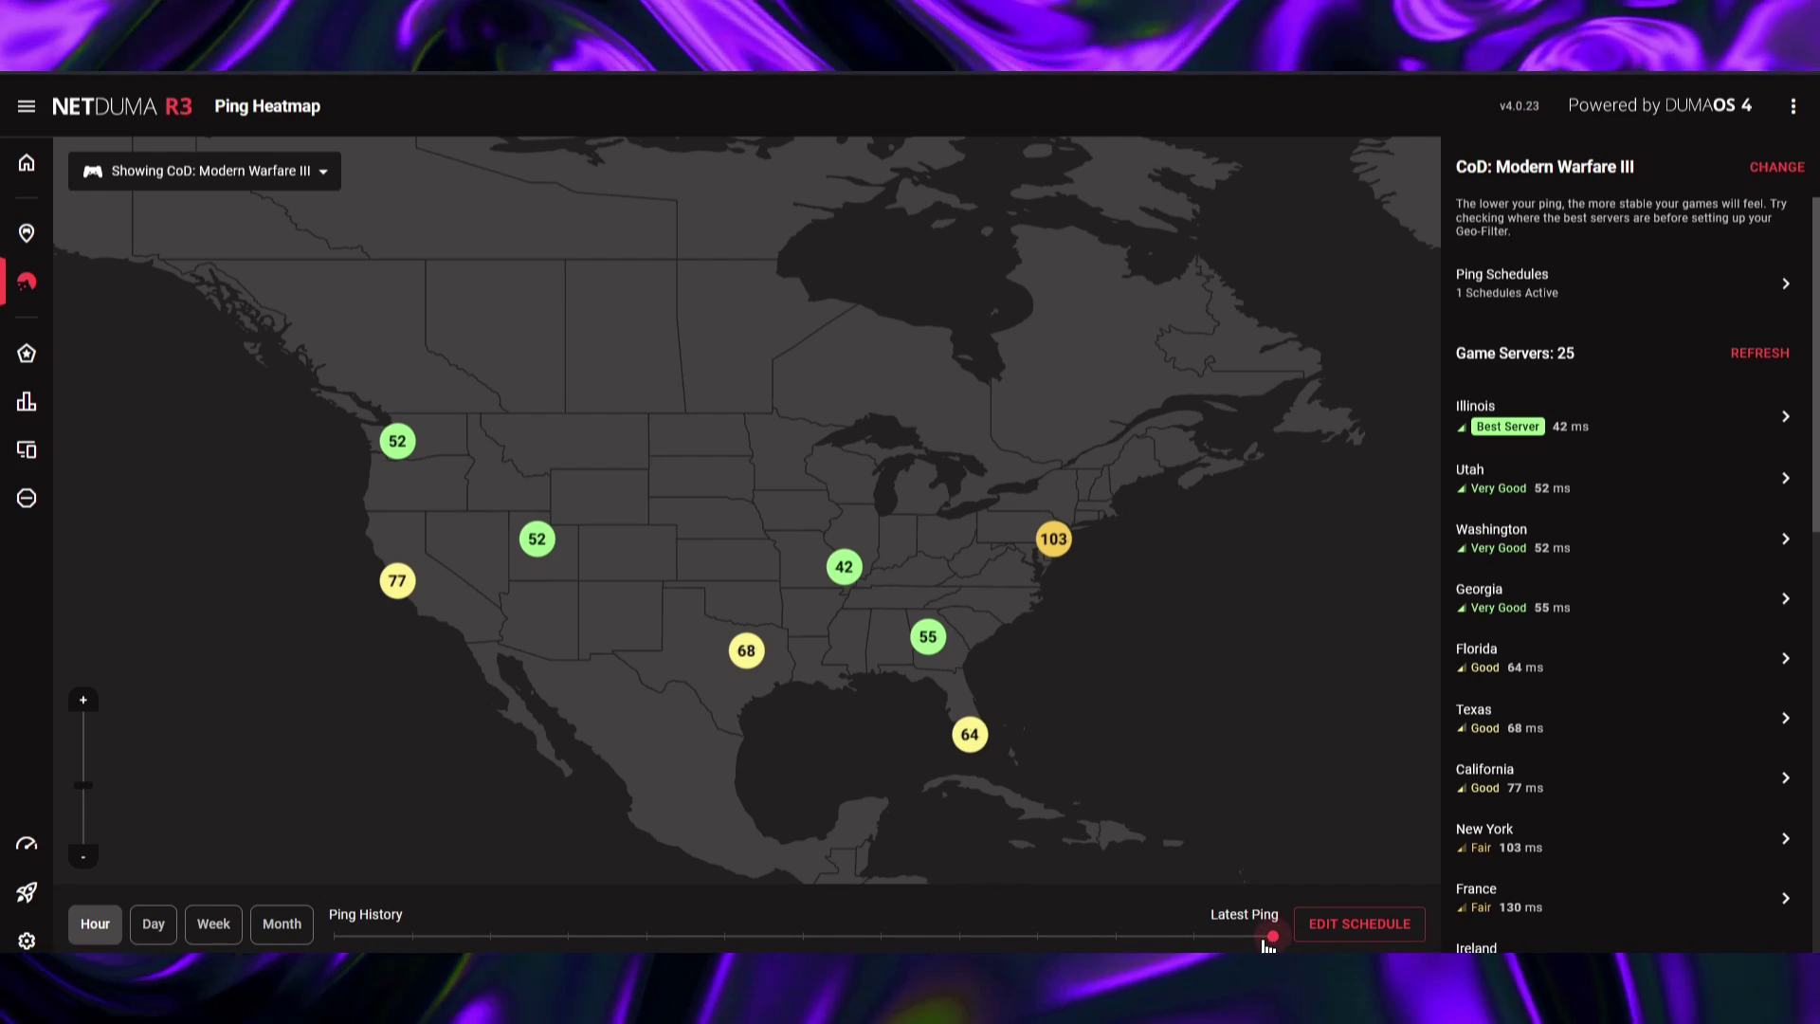
drag(1273, 937, 1232, 950)
click(1232, 951)
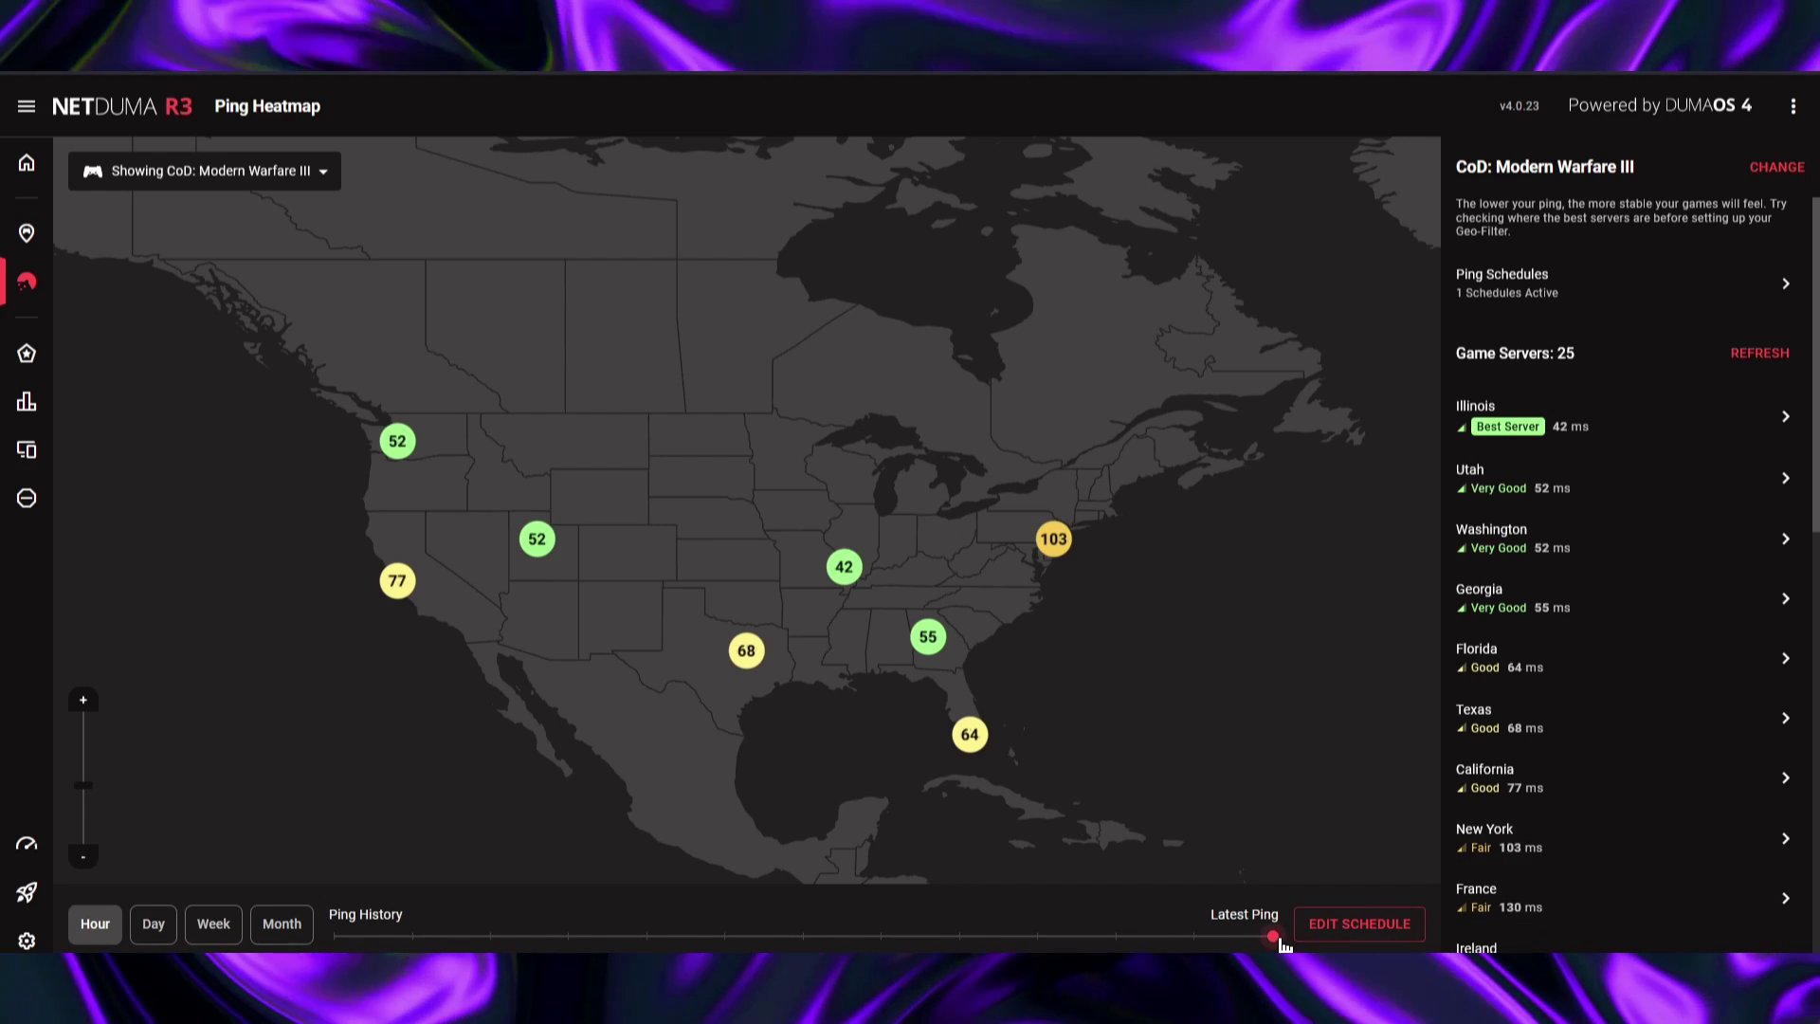
click(1235, 950)
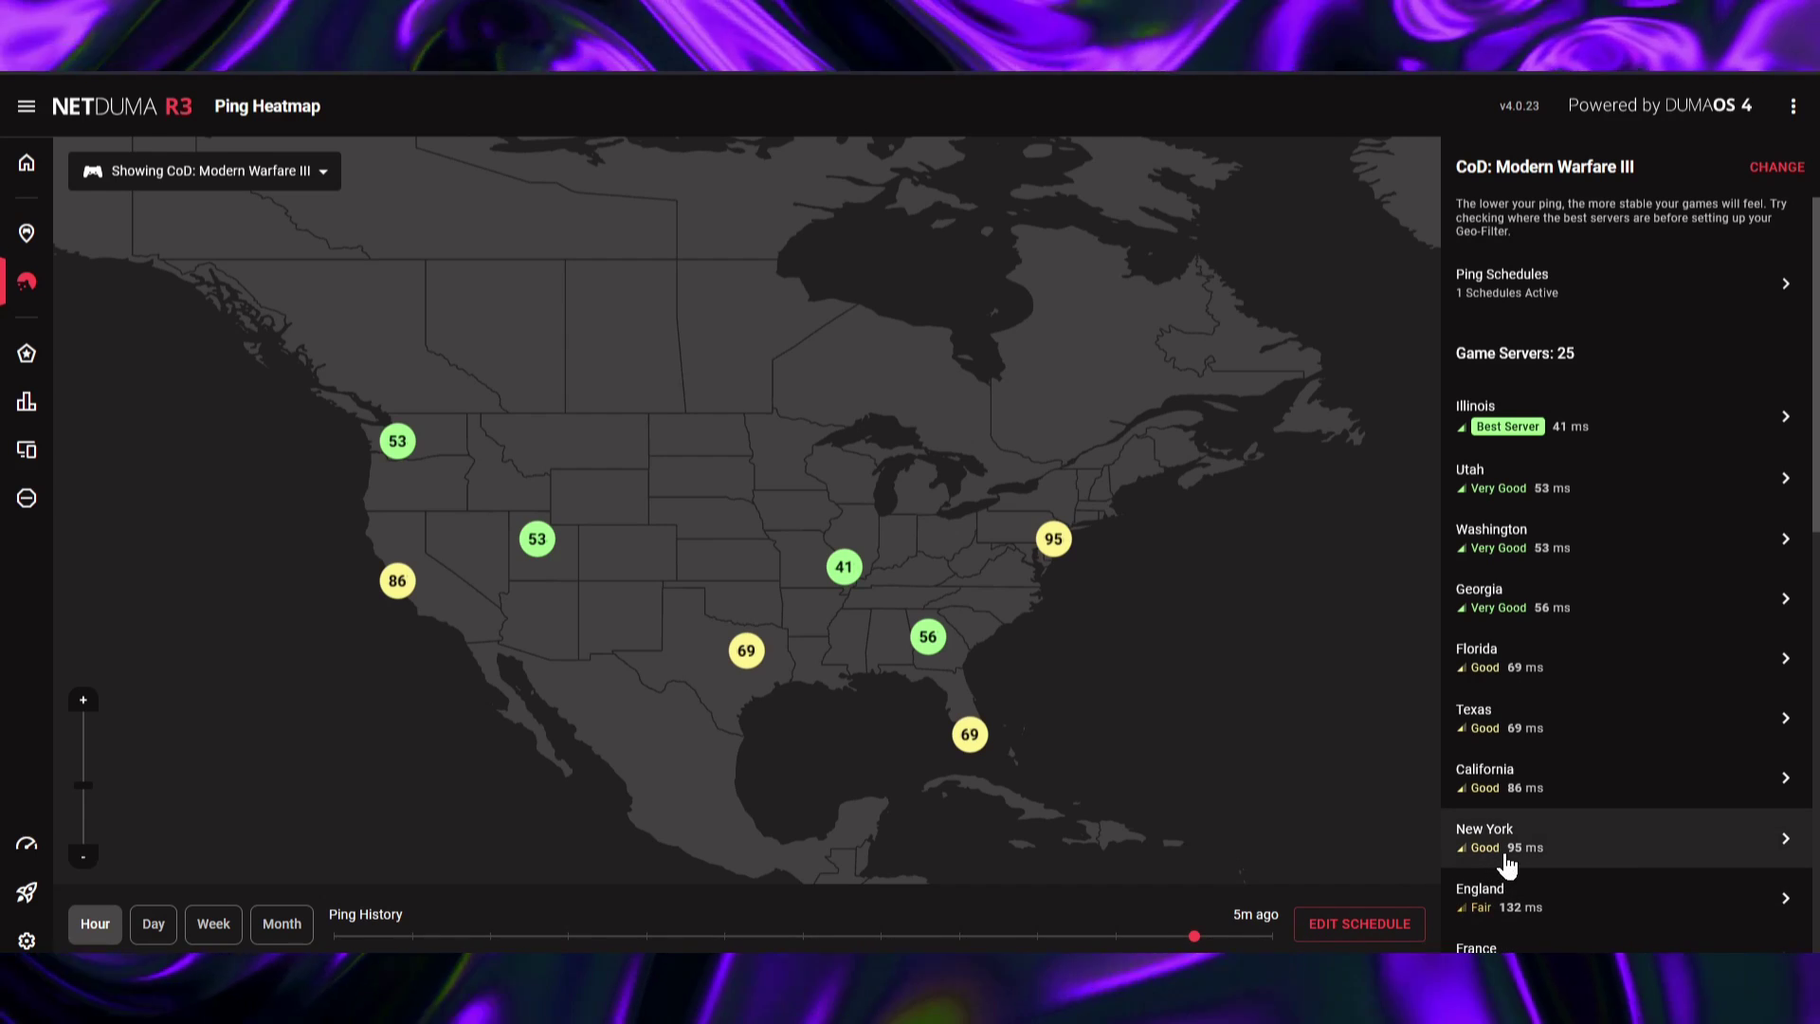
drag(1197, 936, 1253, 937)
click(1225, 937)
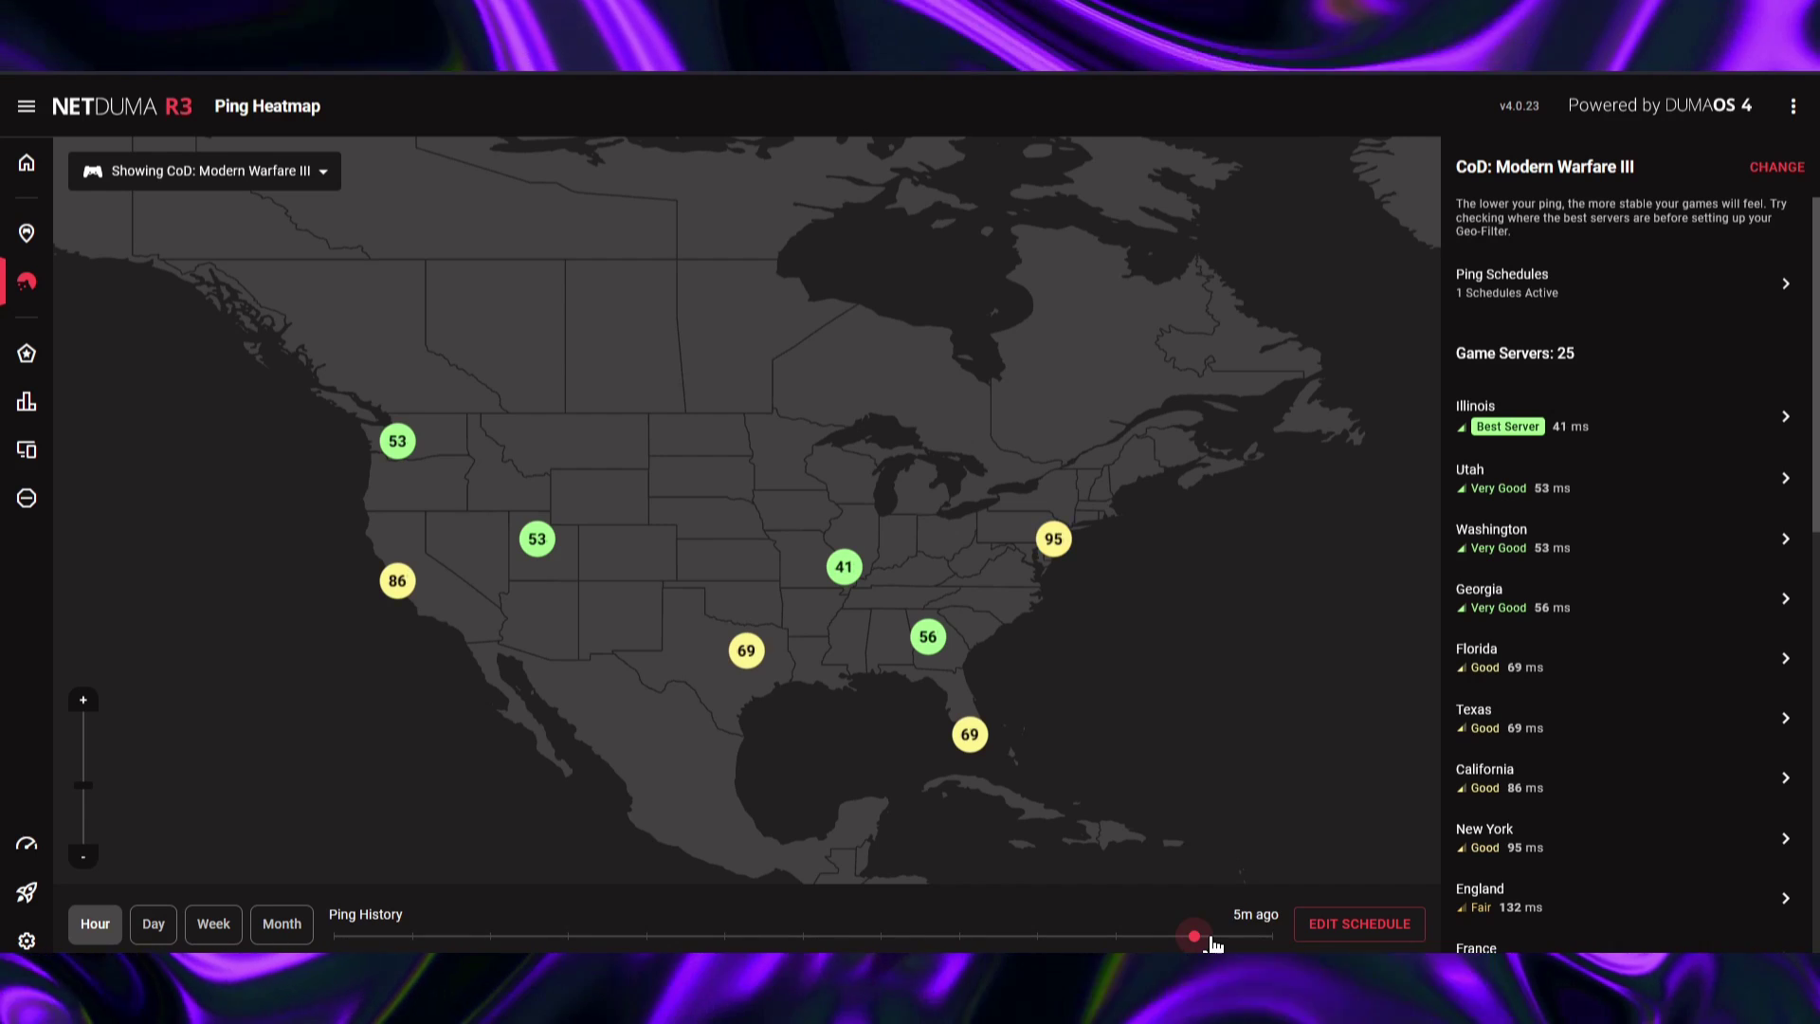
drag(1198, 938, 1135, 945)
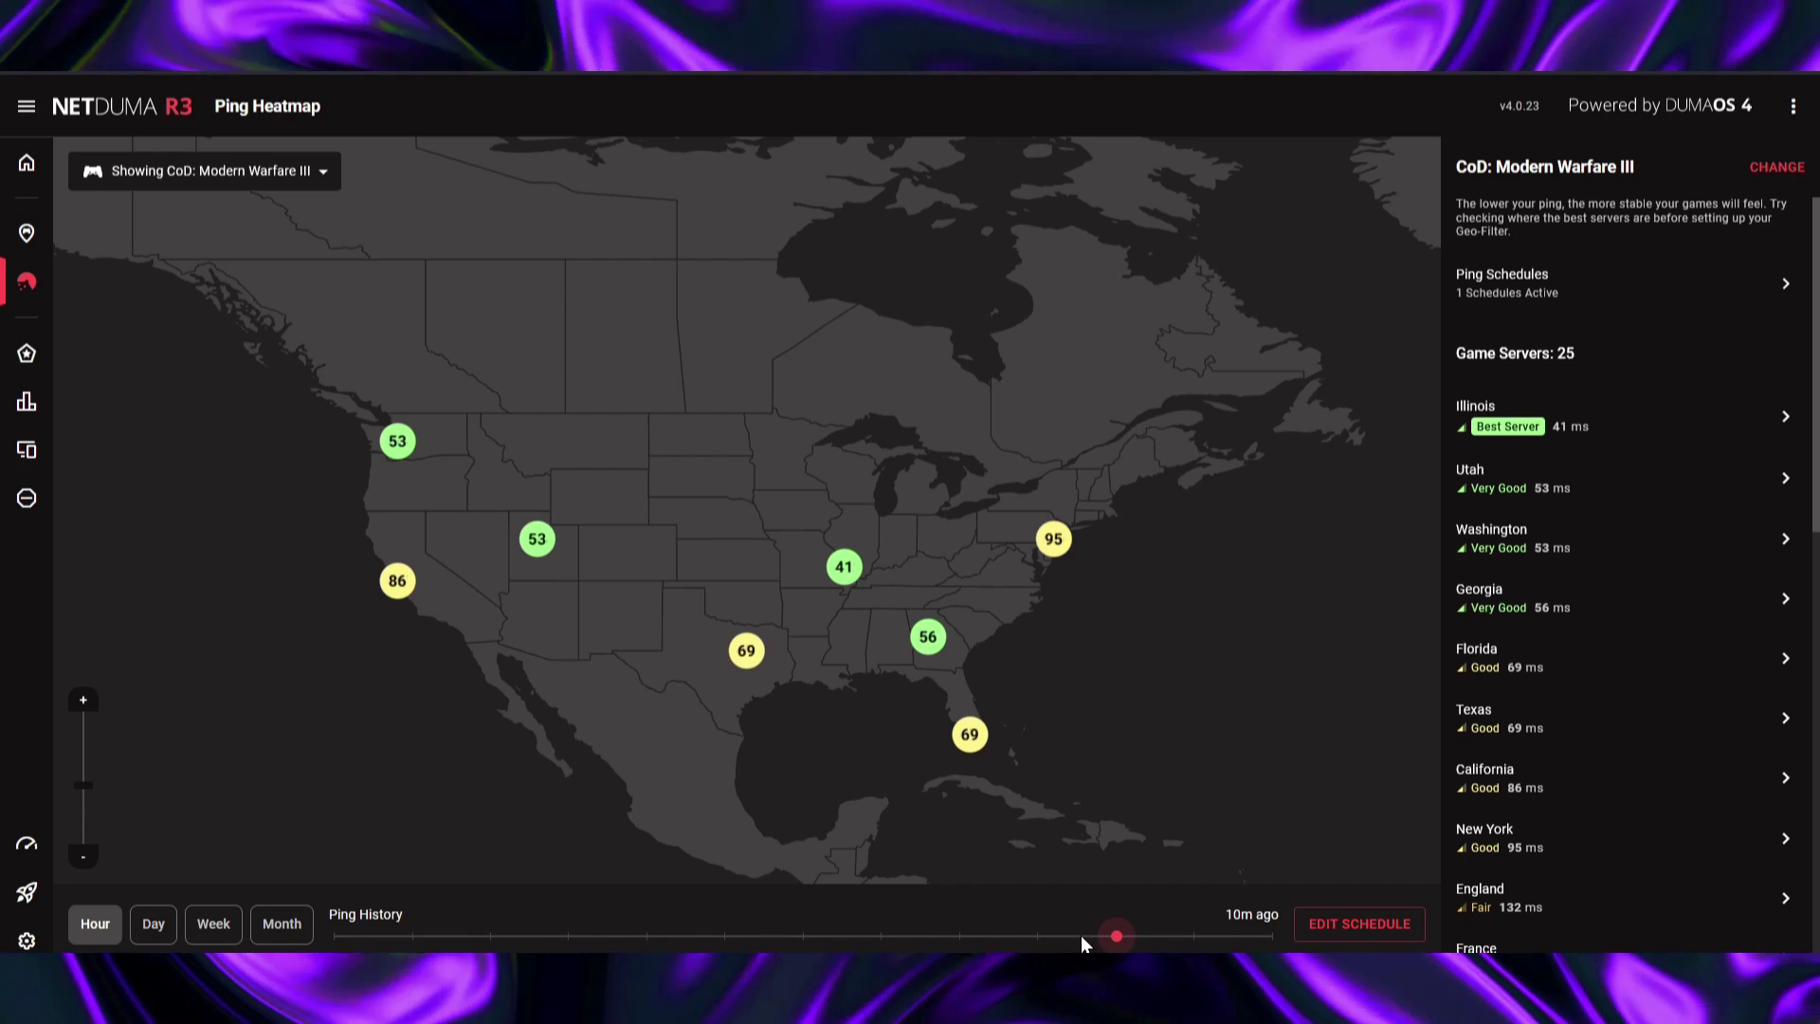
click(1042, 938)
drag(1014, 944, 438, 931)
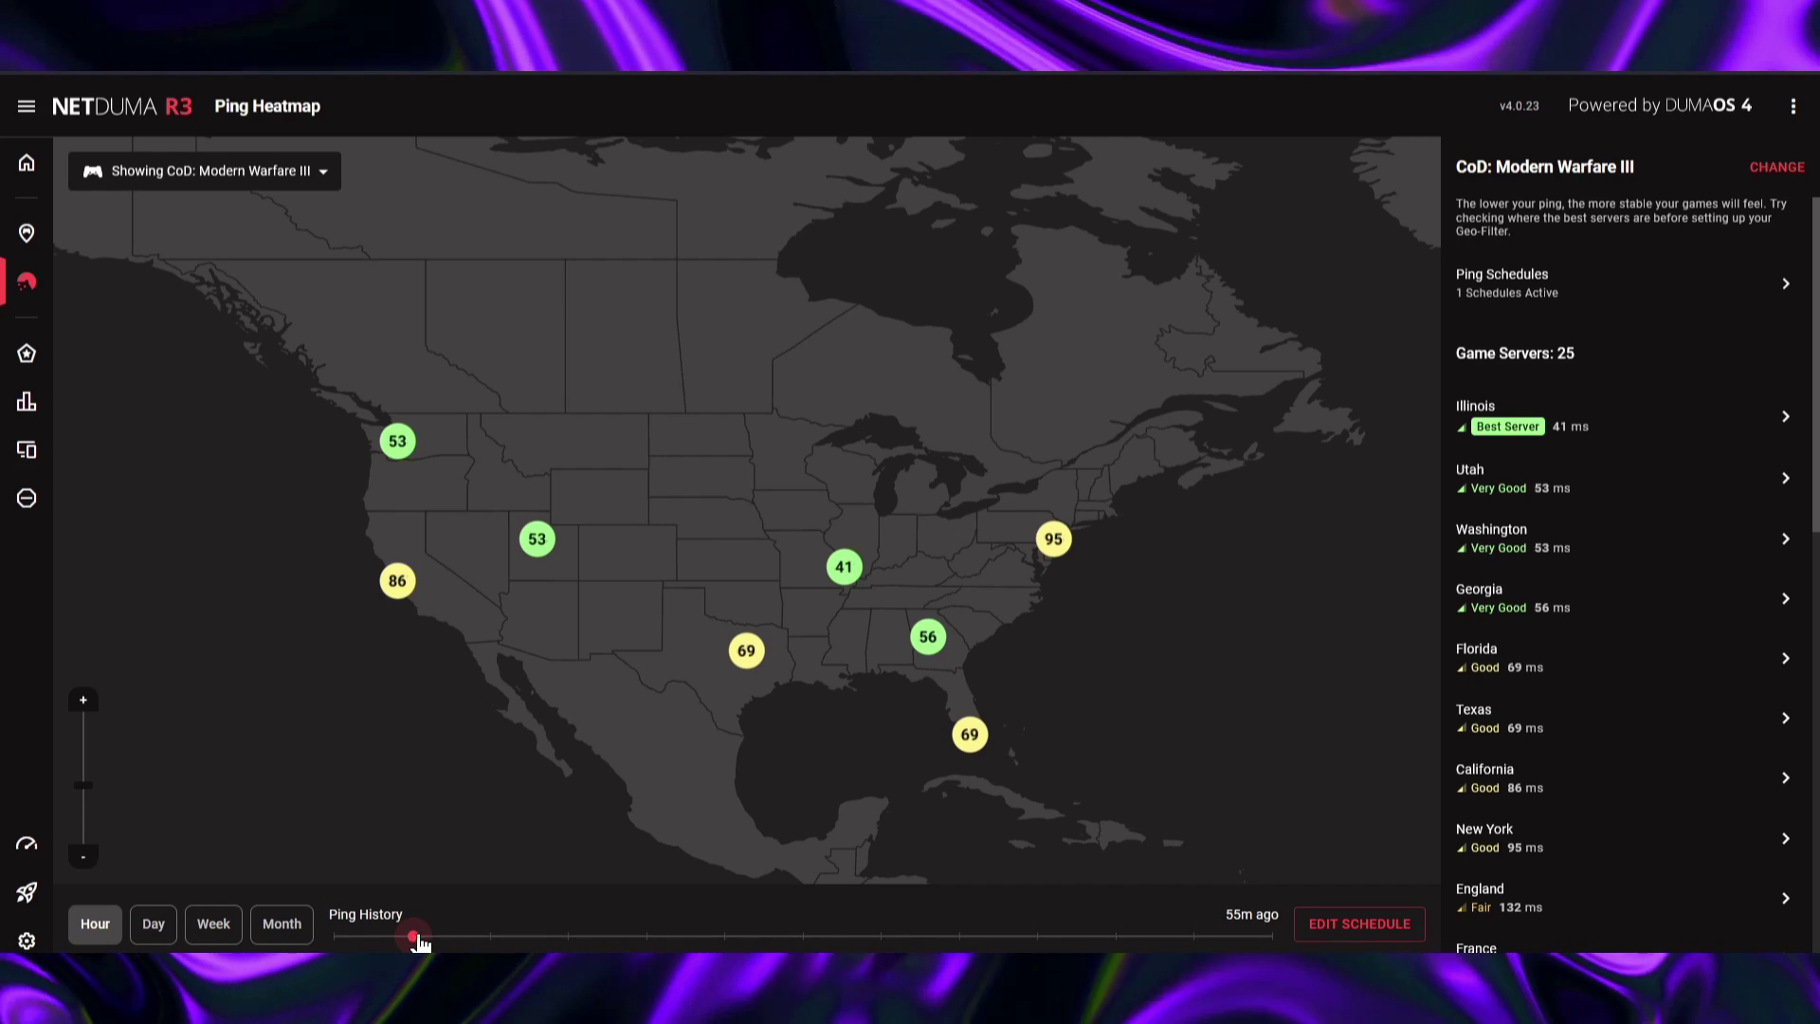
drag(423, 938, 361, 936)
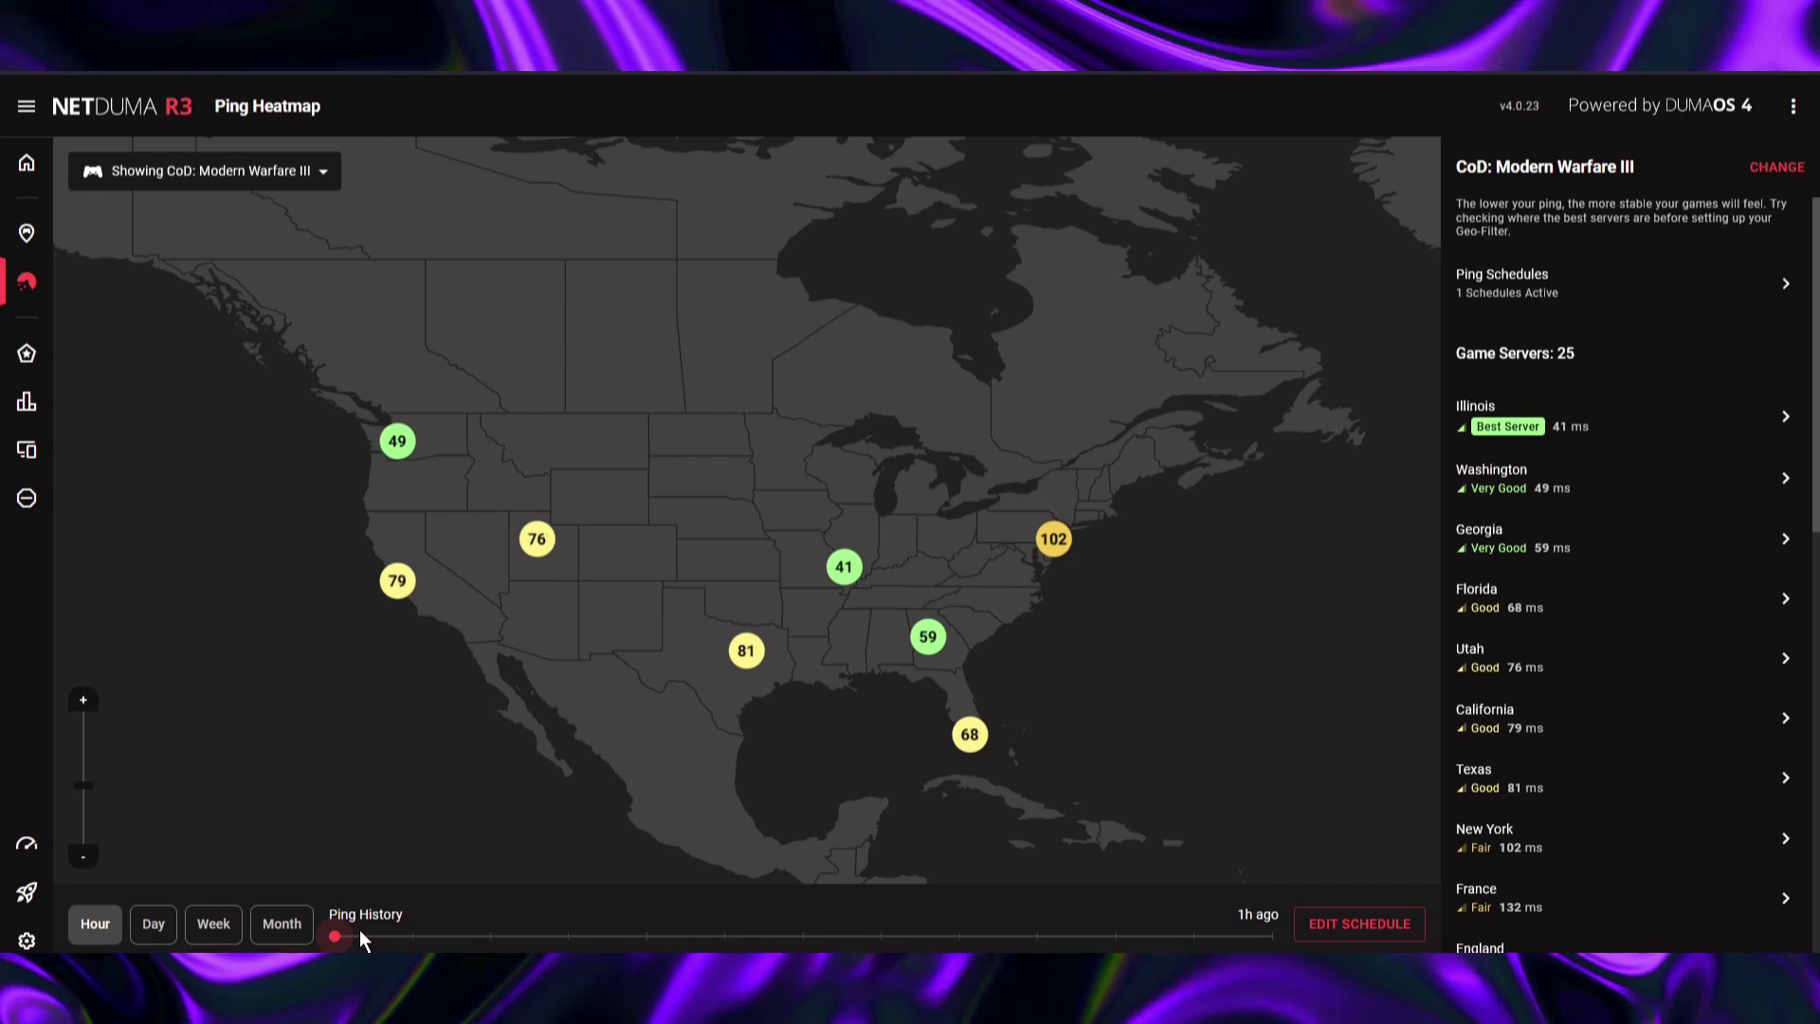
click(407, 936)
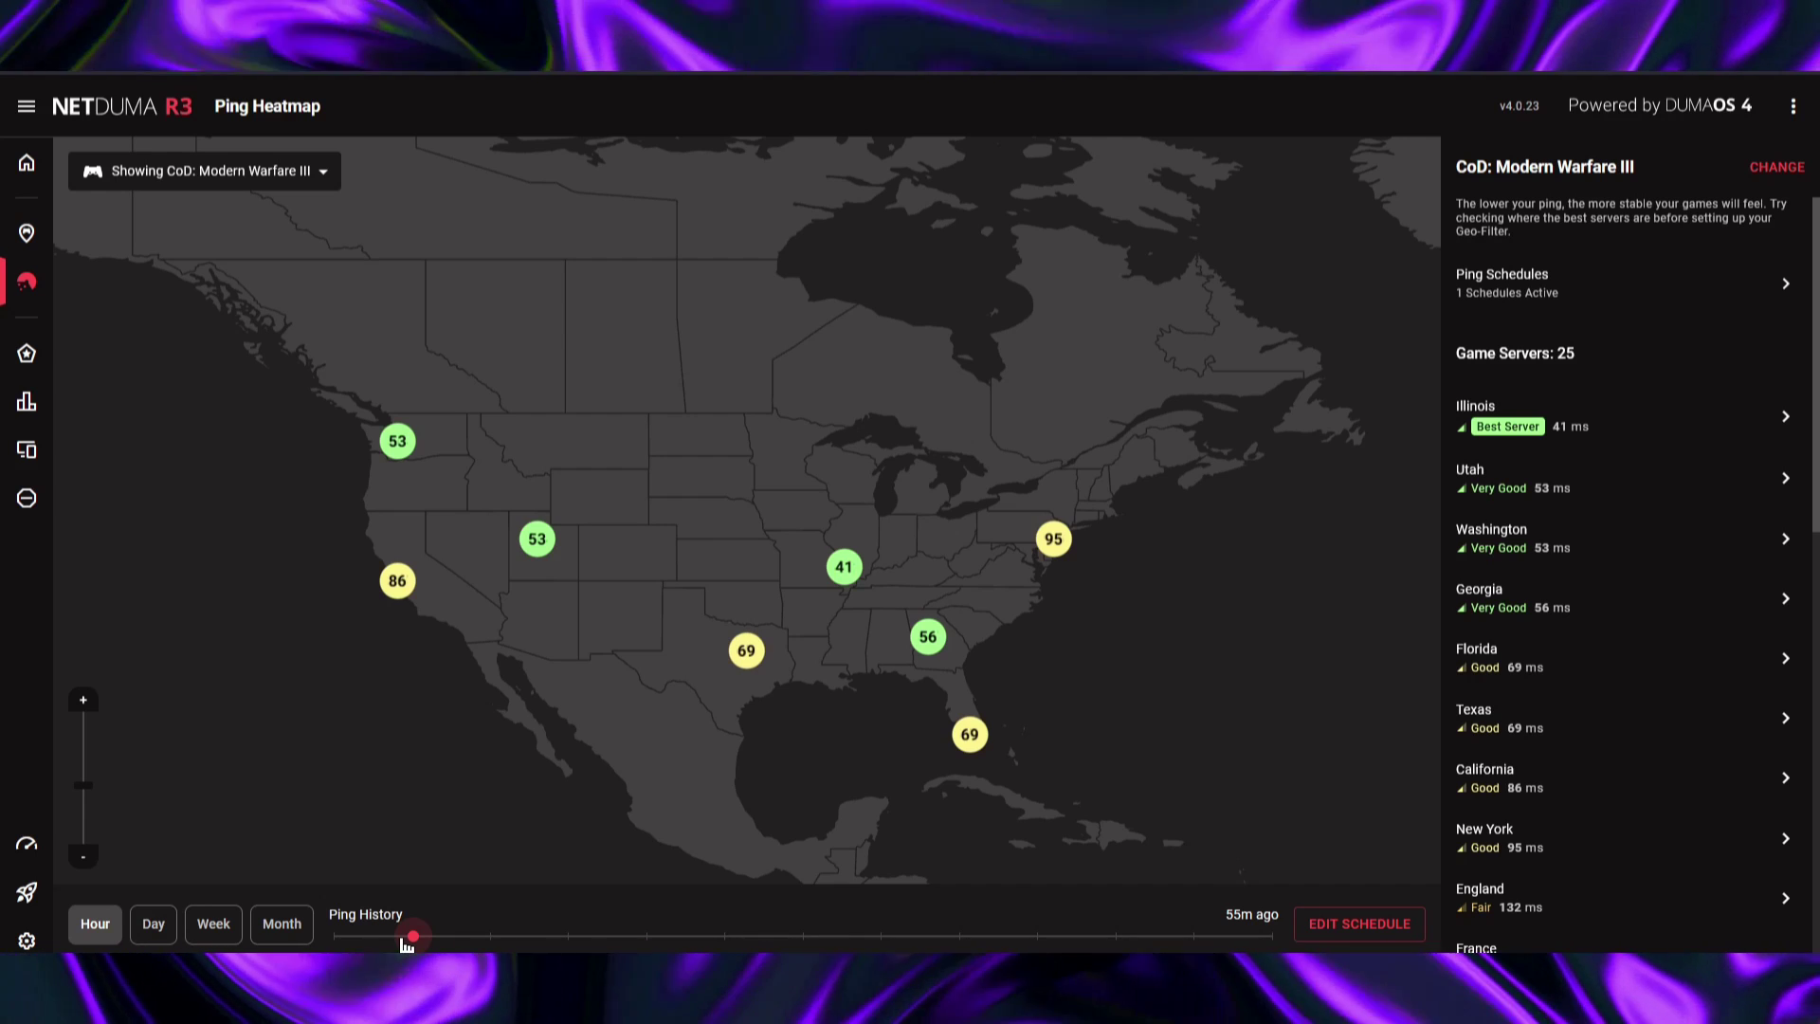
drag(406, 936, 368, 935)
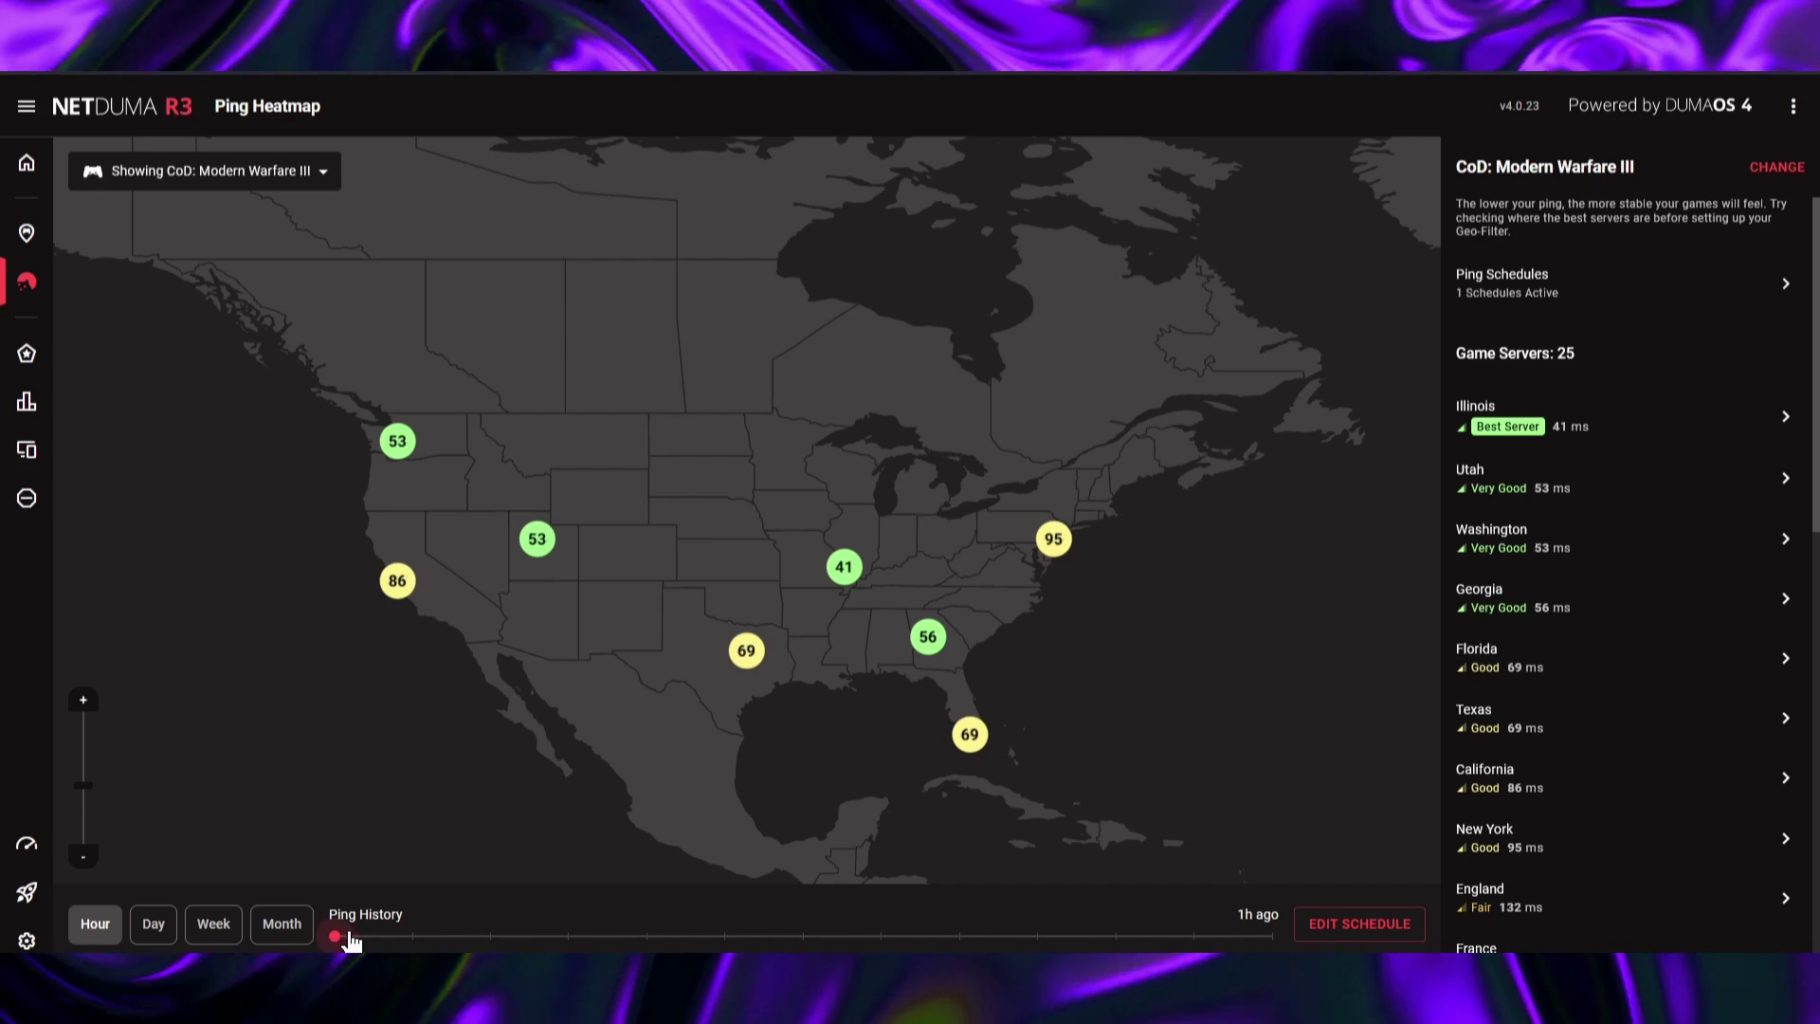
click(377, 937)
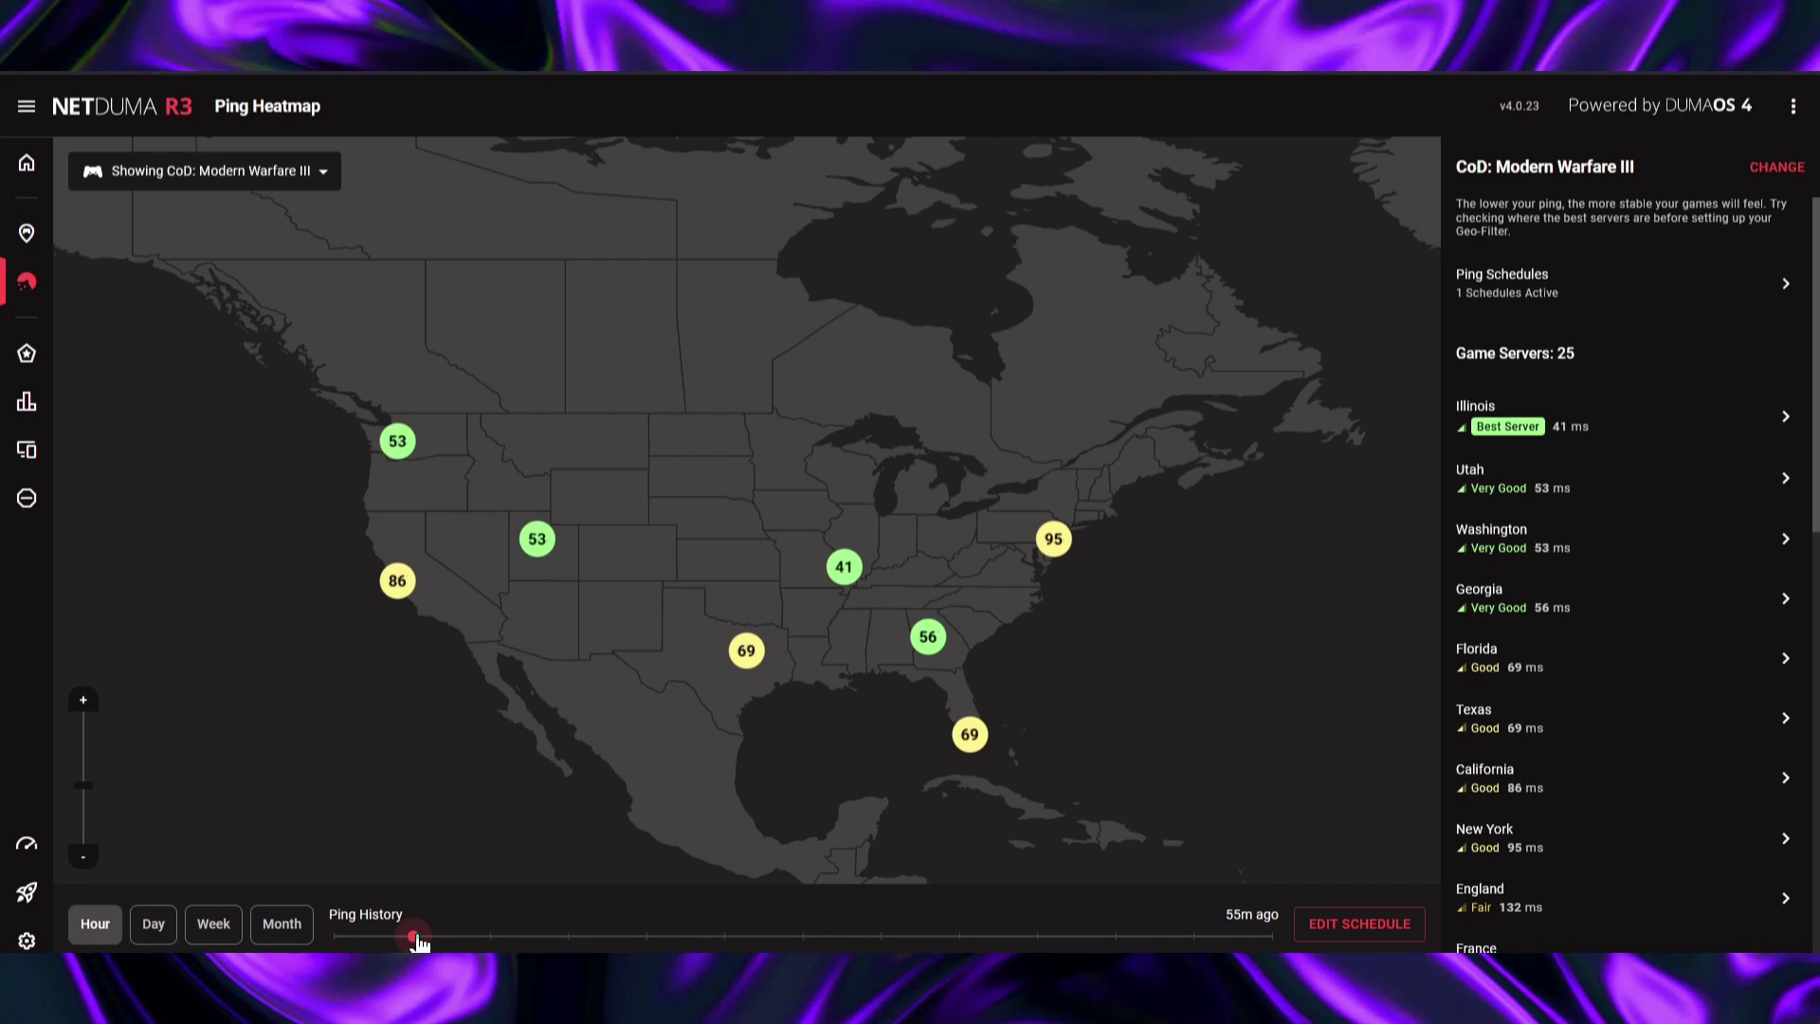
click(480, 936)
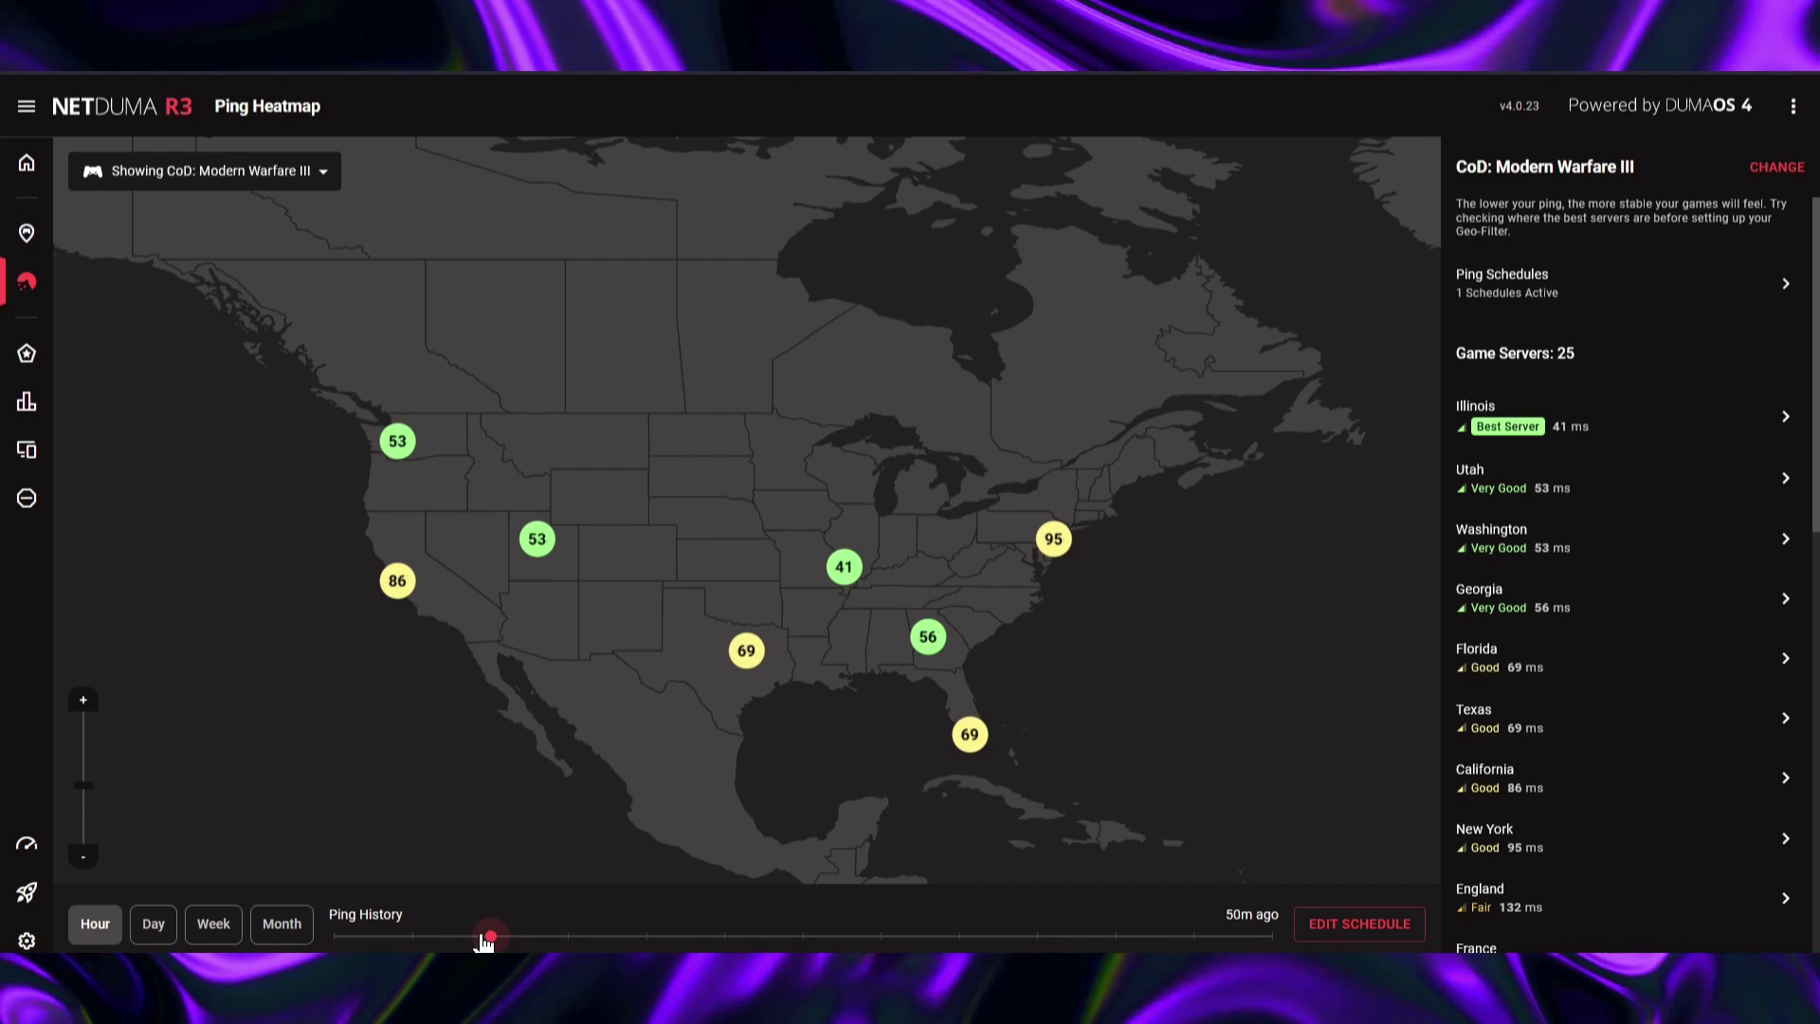
click(568, 936)
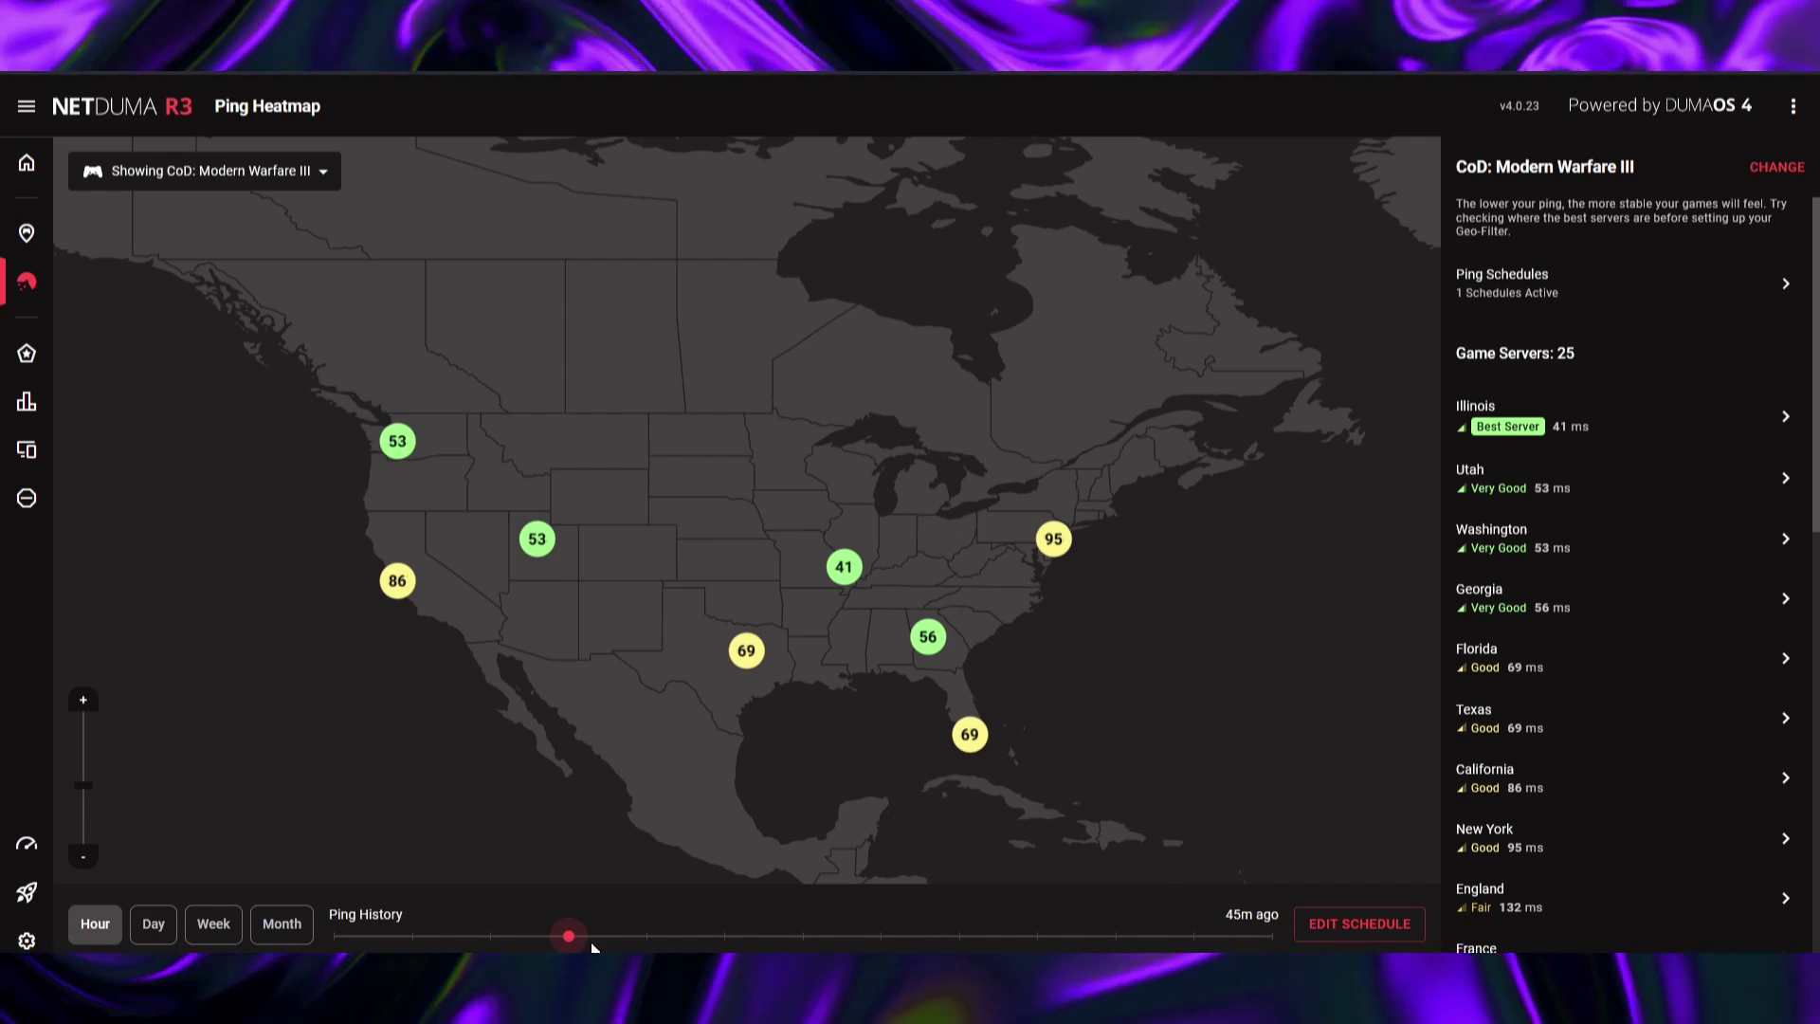
click(647, 936)
click(725, 937)
drag(725, 937, 1272, 937)
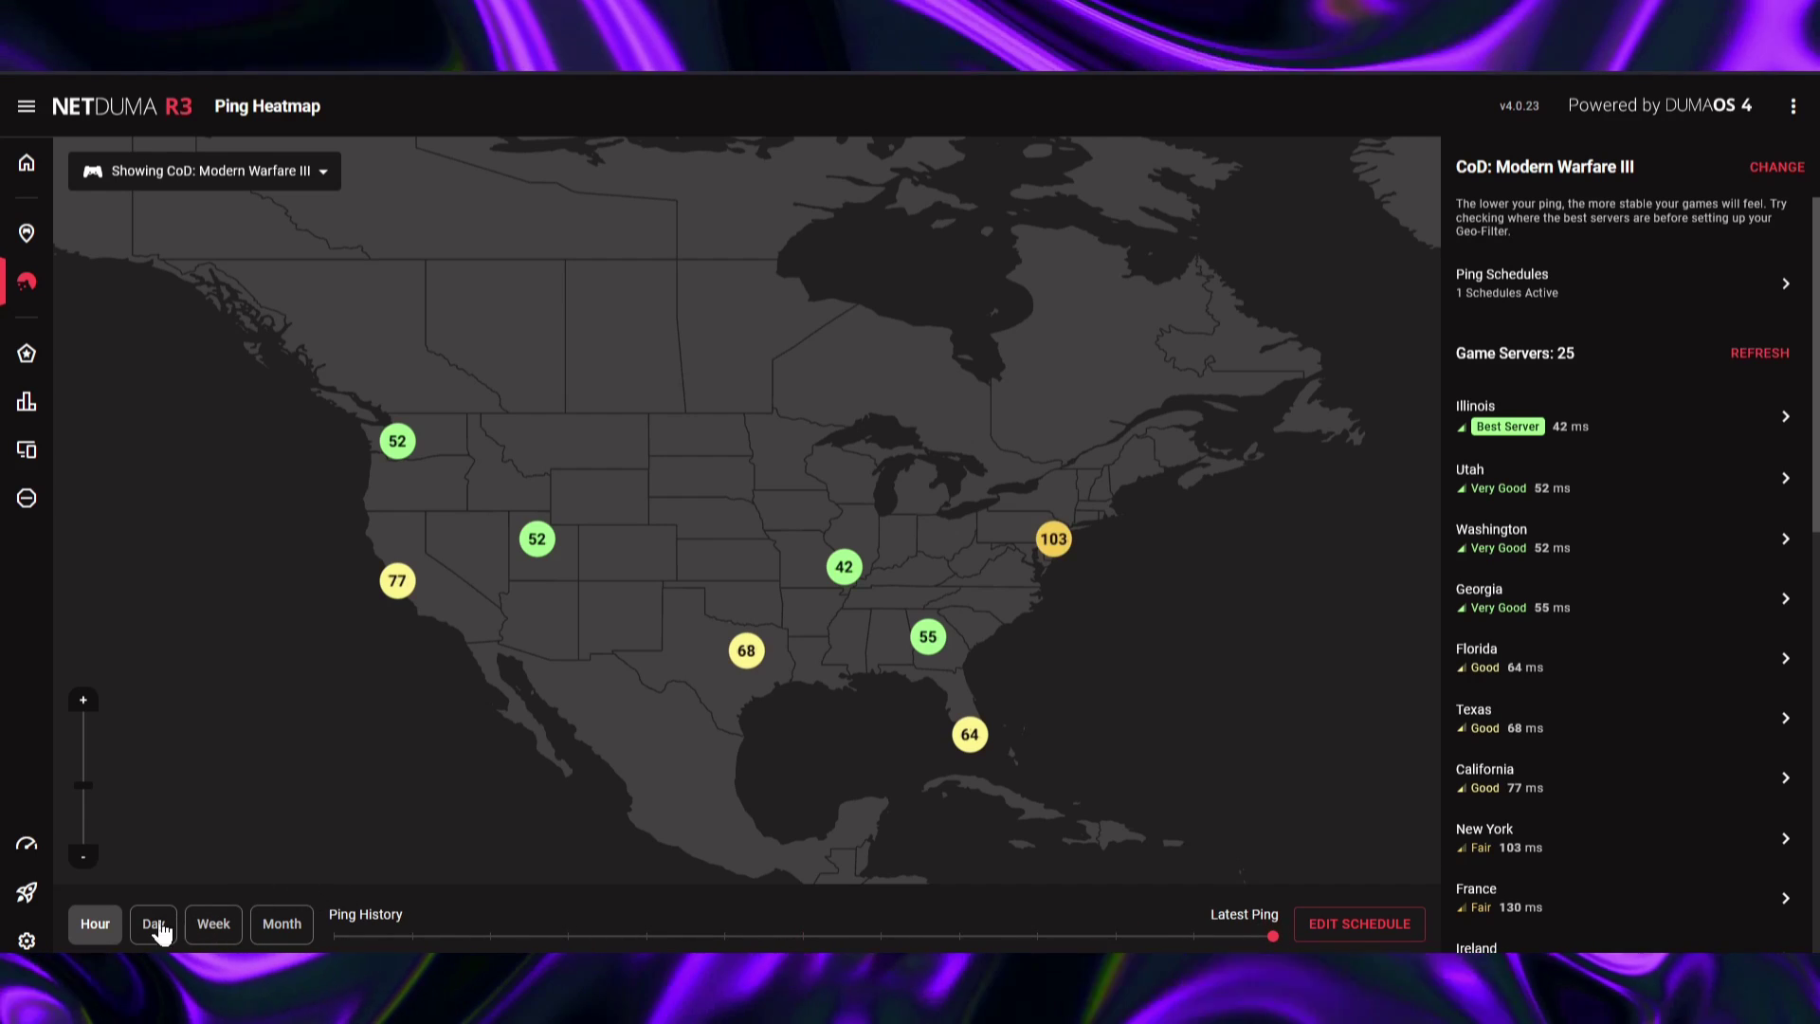
Step: Switch ping history to Day and scrub the slider back through earlier hours
click(154, 925)
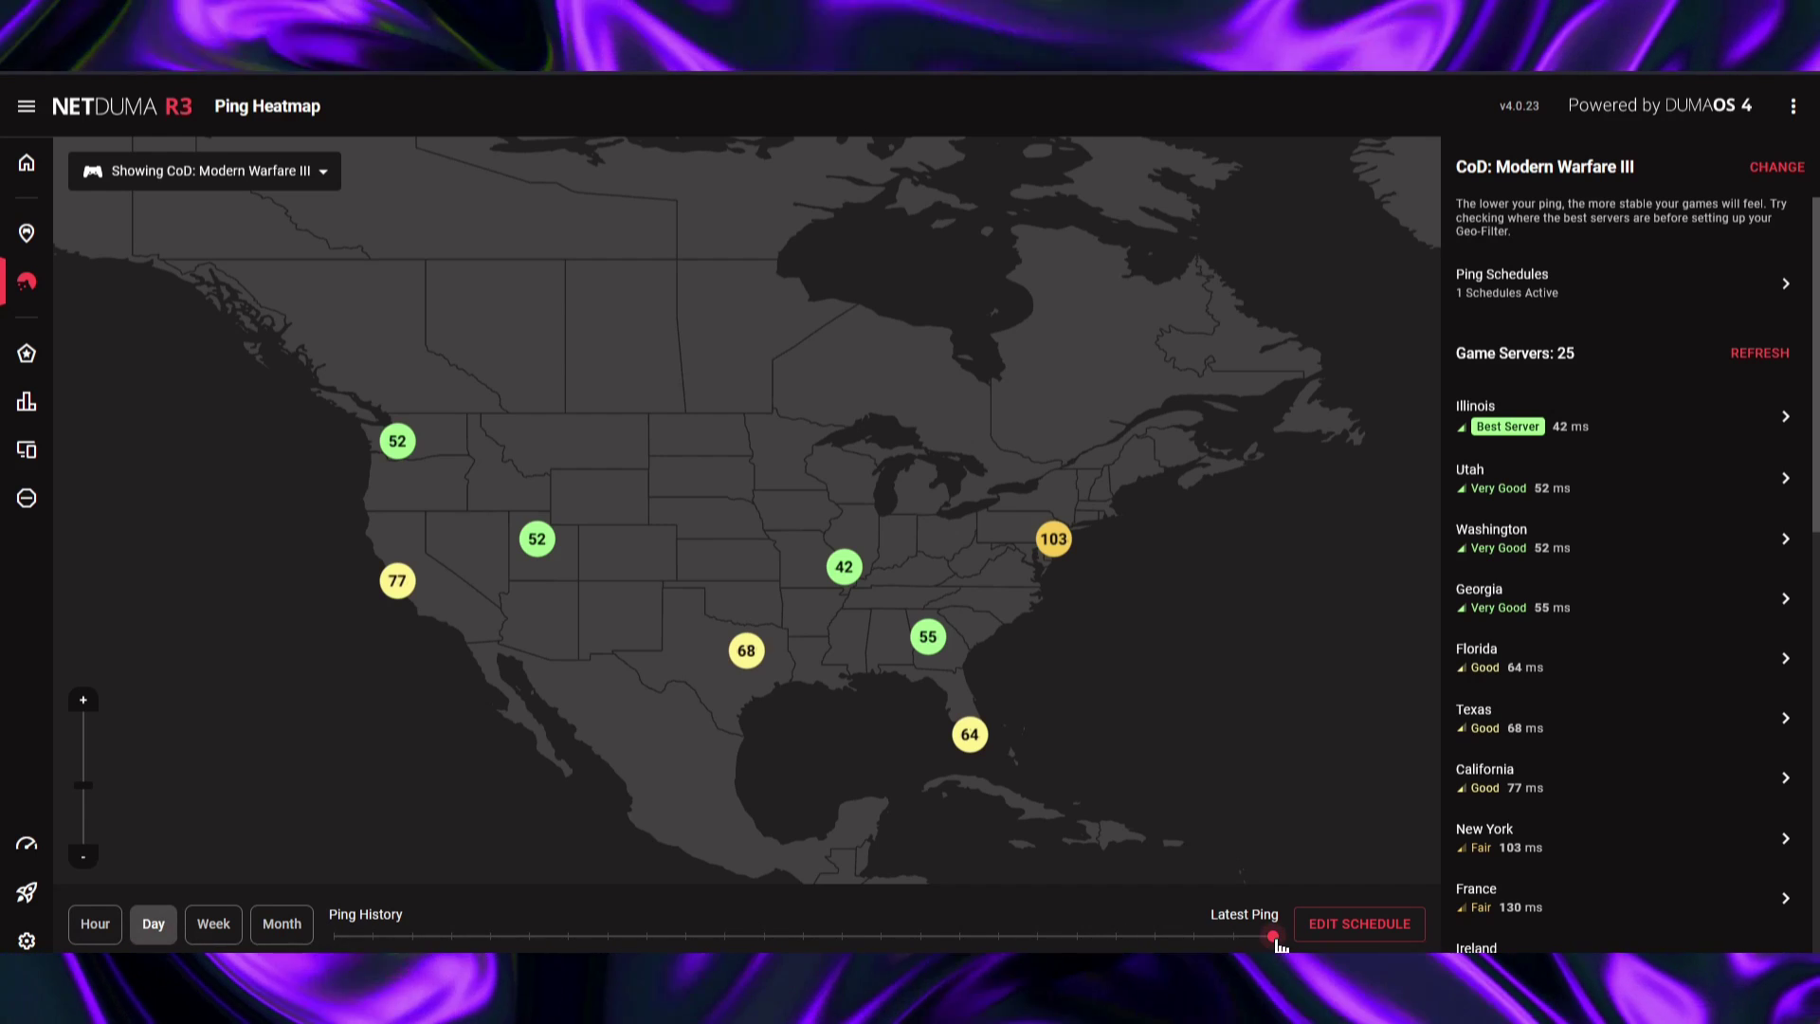
drag(1272, 936, 1210, 943)
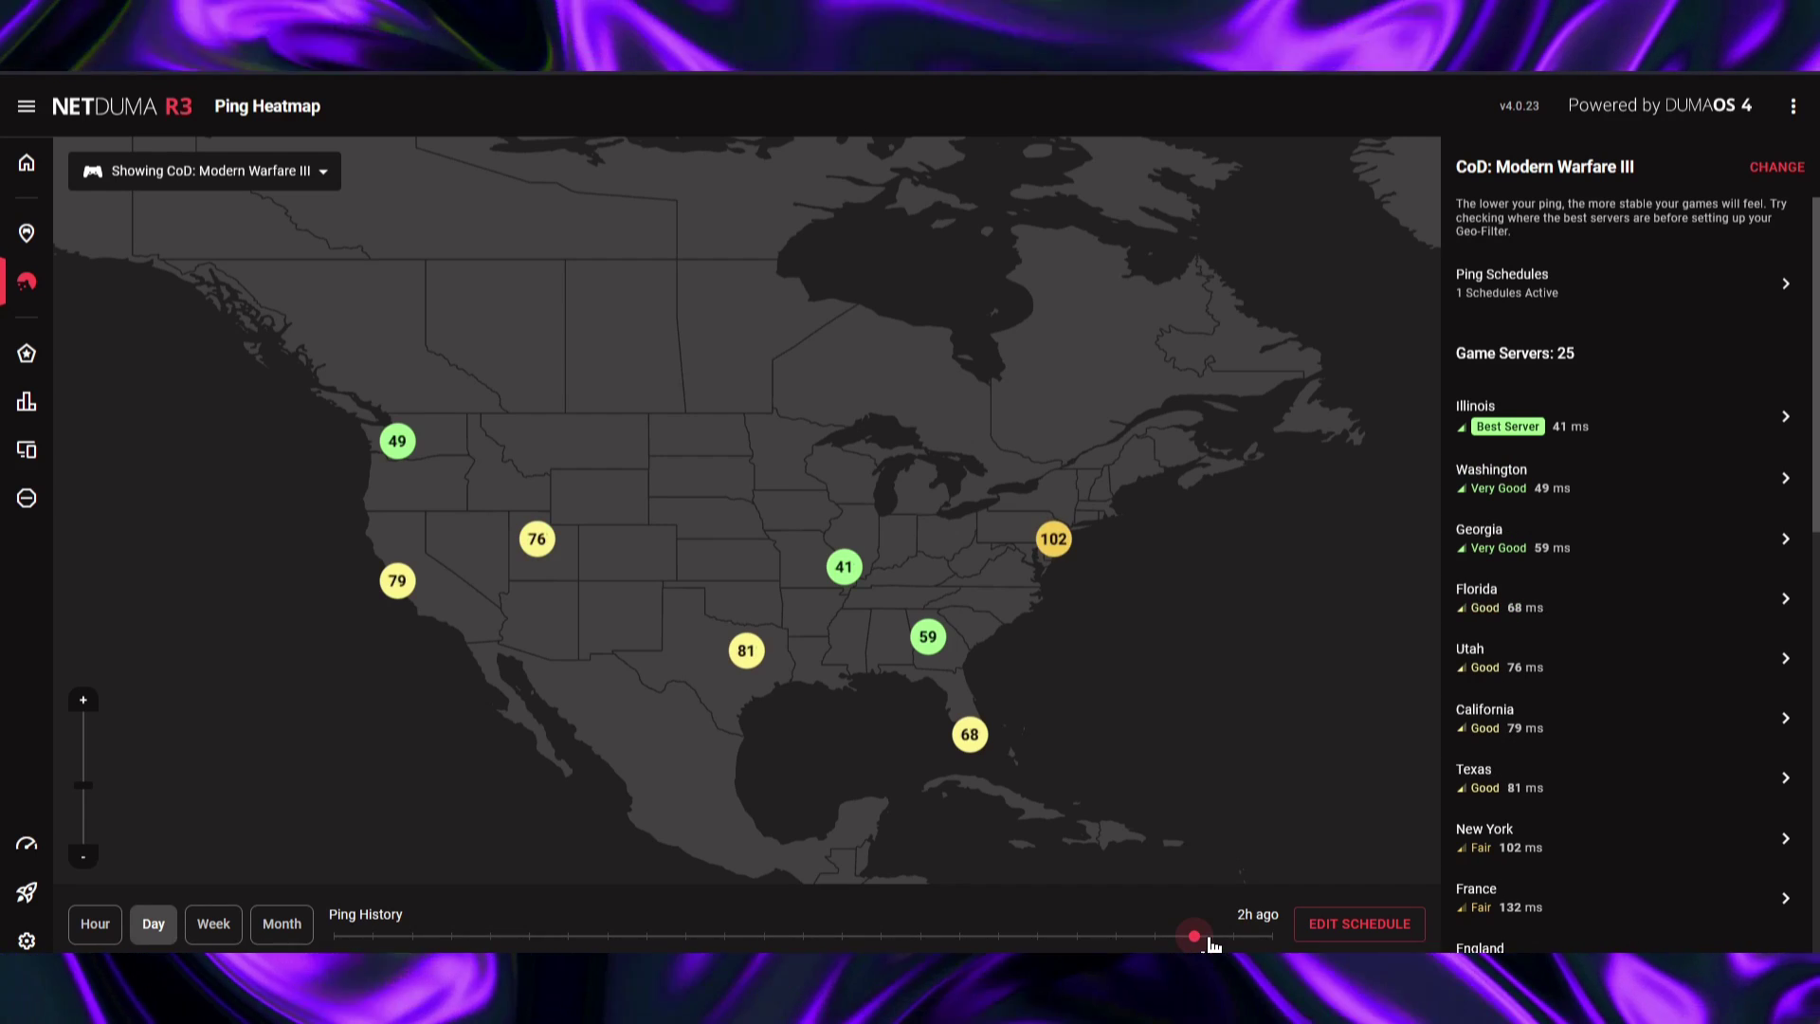
drag(1210, 944, 1193, 942)
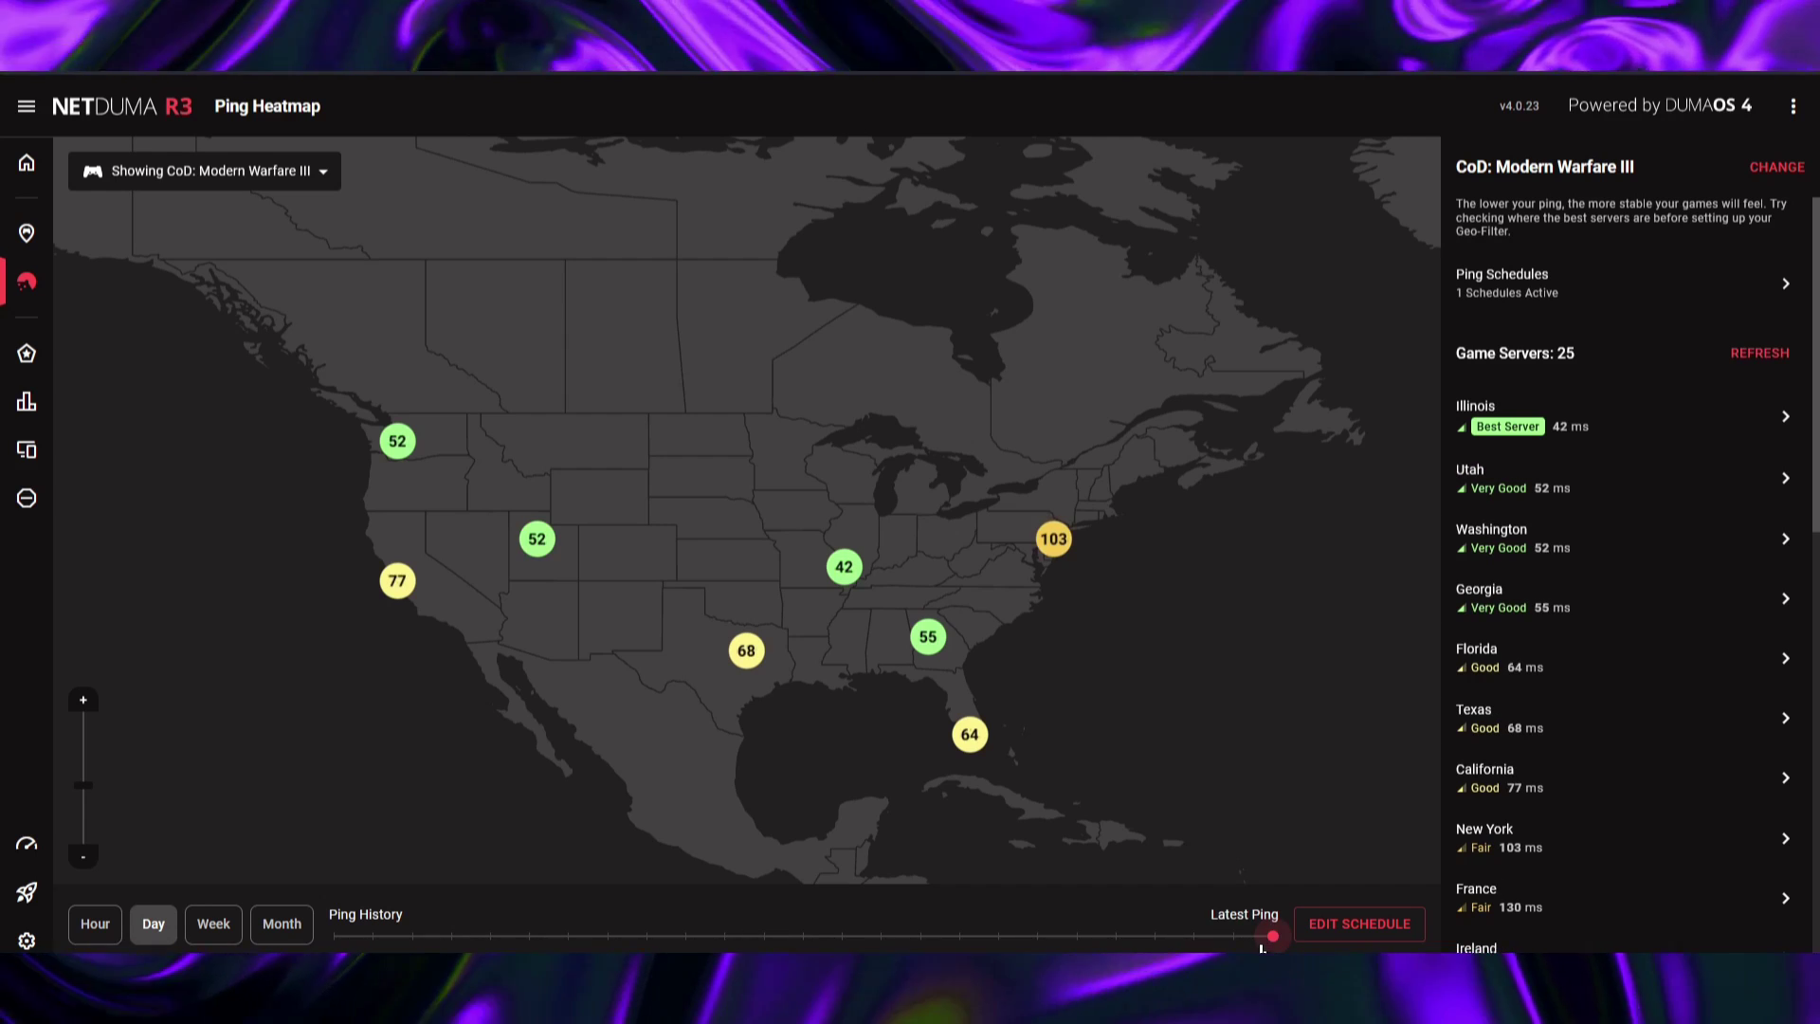
mouse_move(1218, 946)
mouse_down()
mouse_move(1172, 945)
mouse_move(1242, 948)
mouse_up()
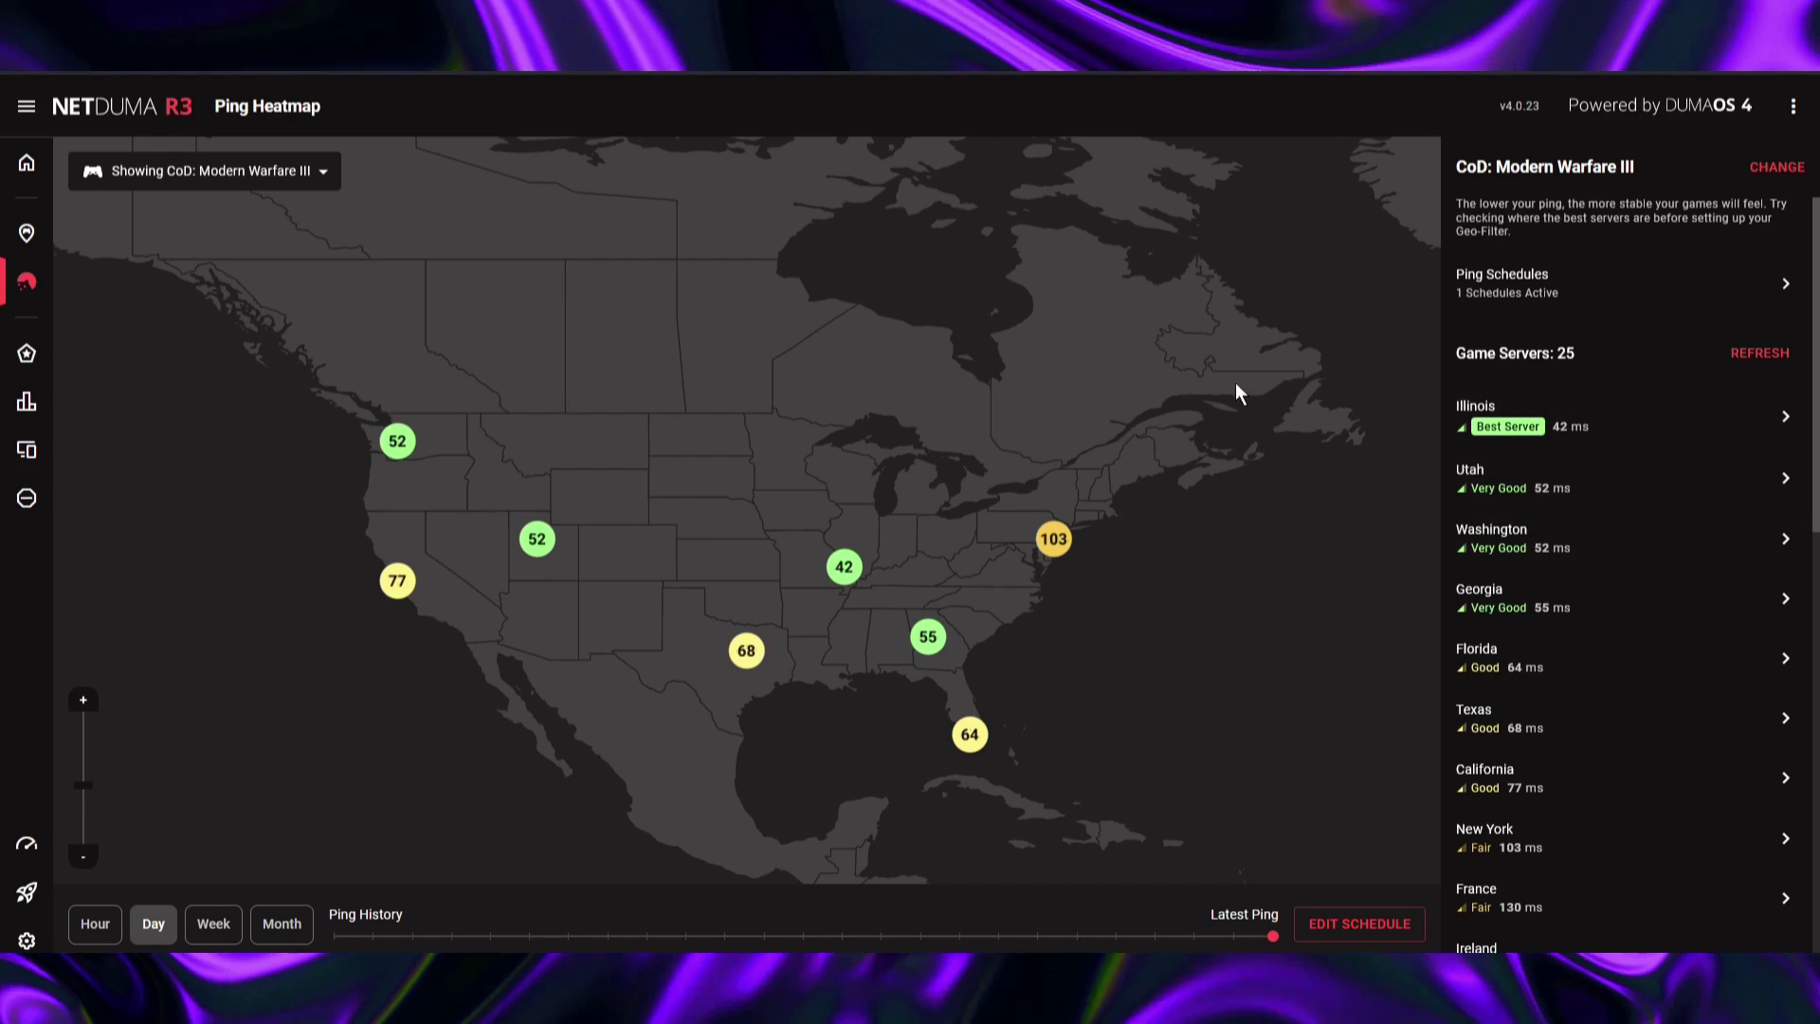
Step: Drag the map left to recentre the North American server markers
drag(827, 517, 721, 504)
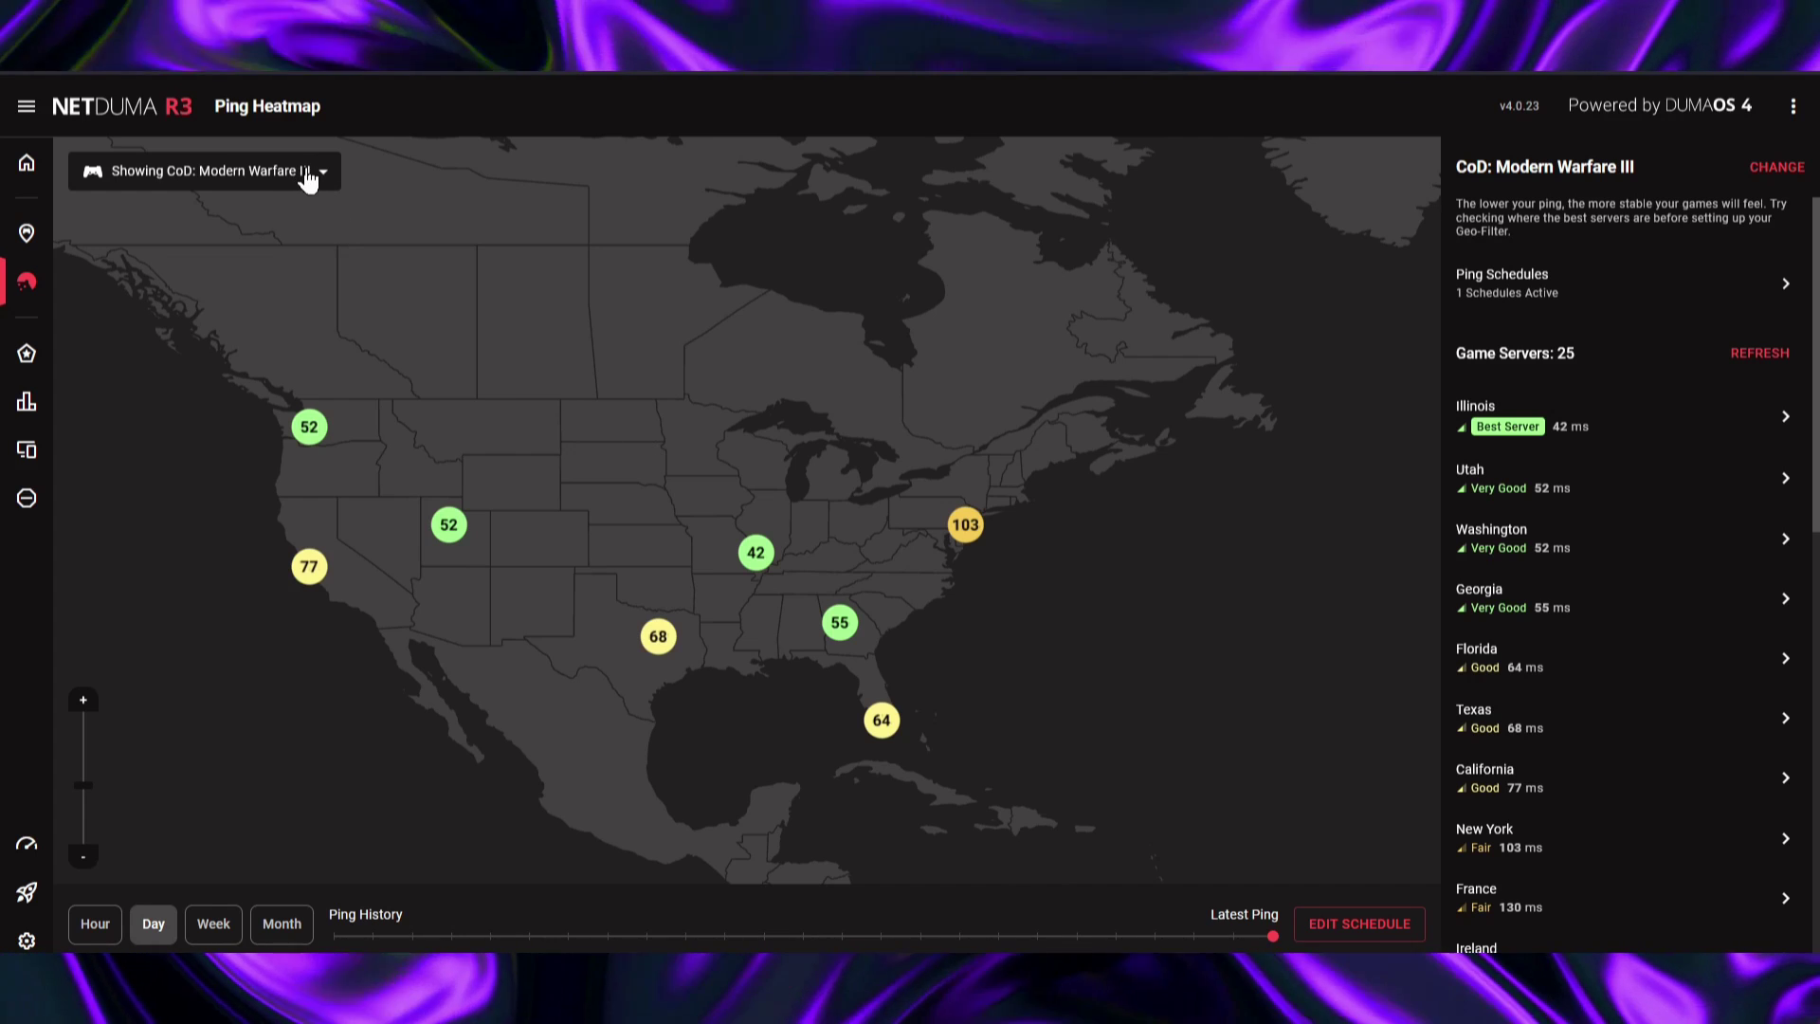
click(308, 175)
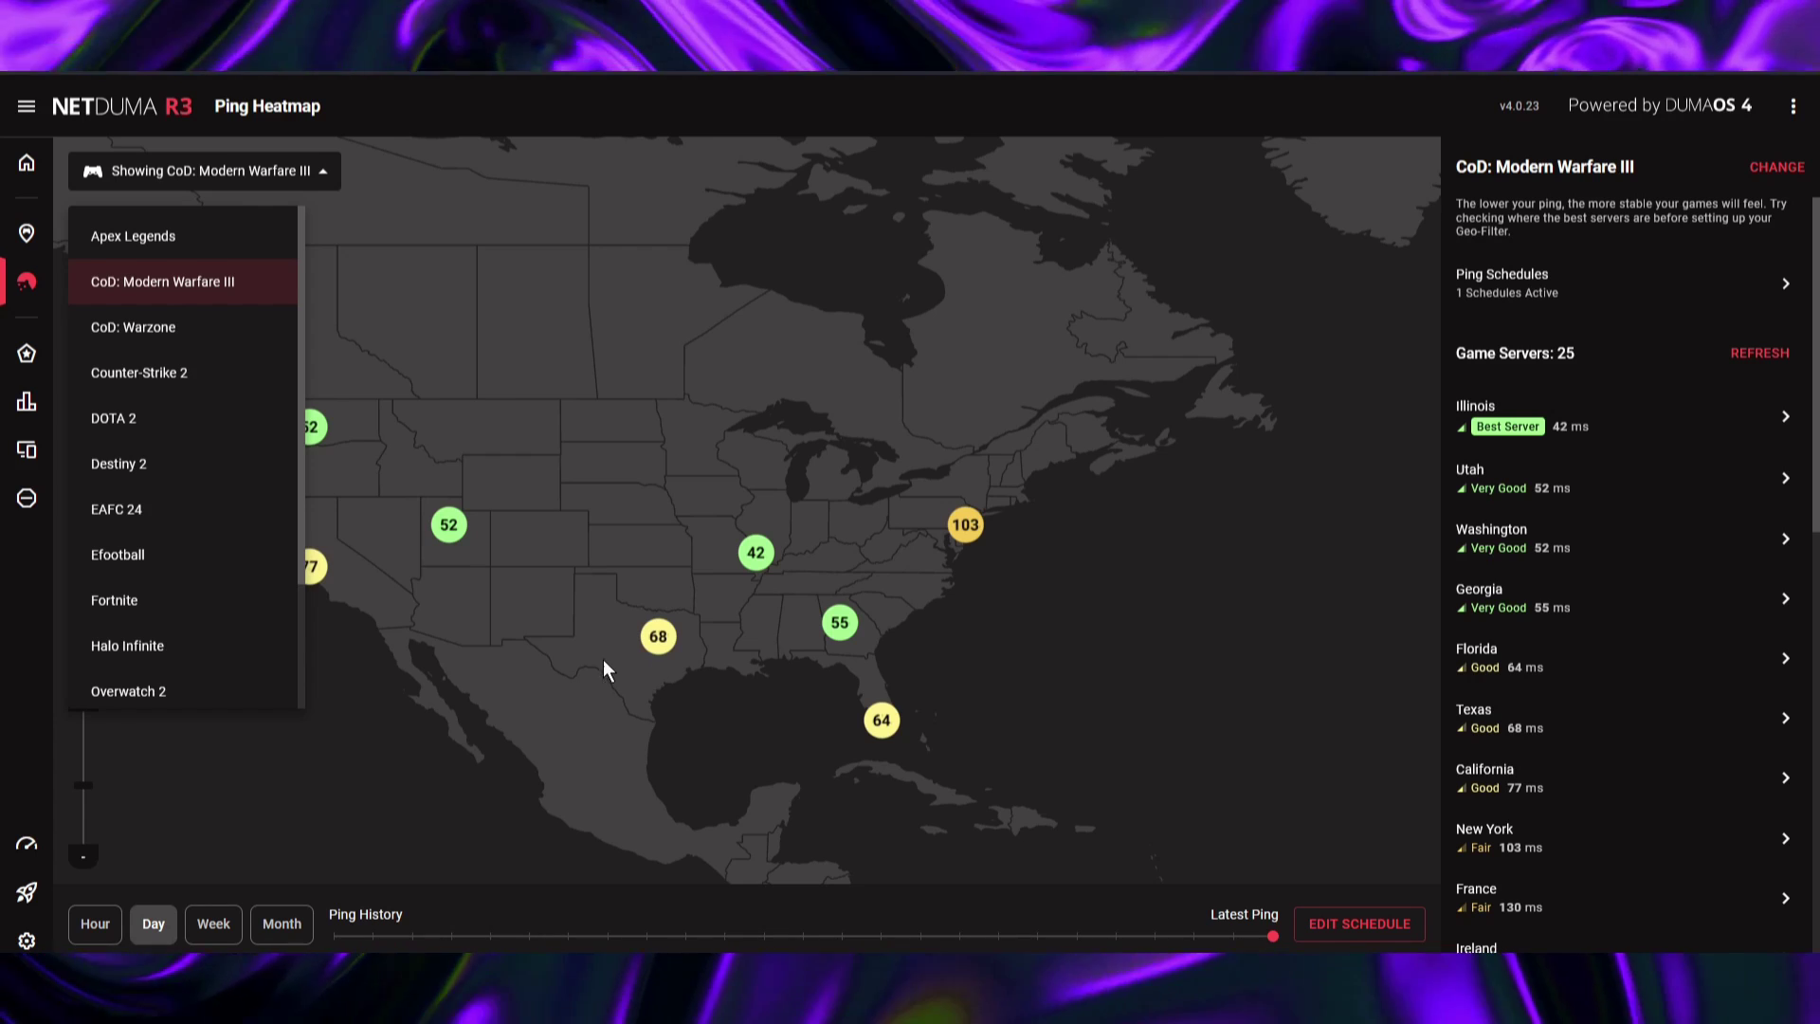
click(147, 432)
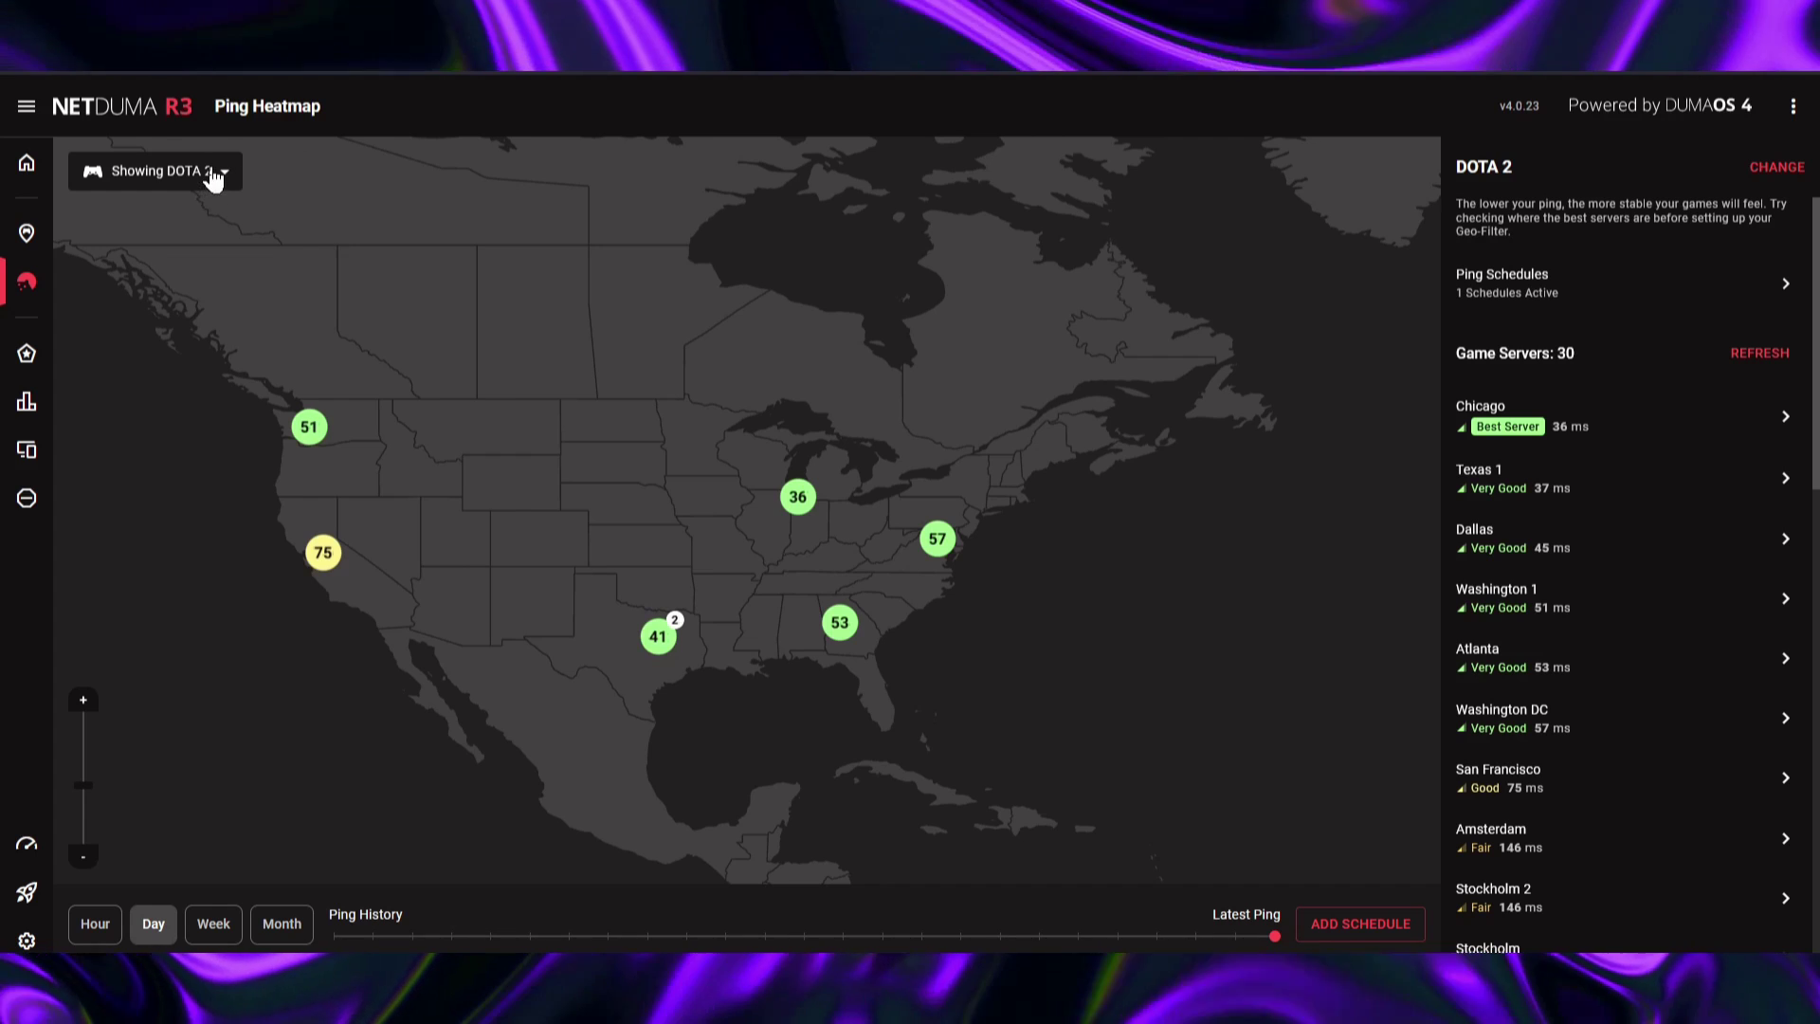
click(209, 172)
click(200, 287)
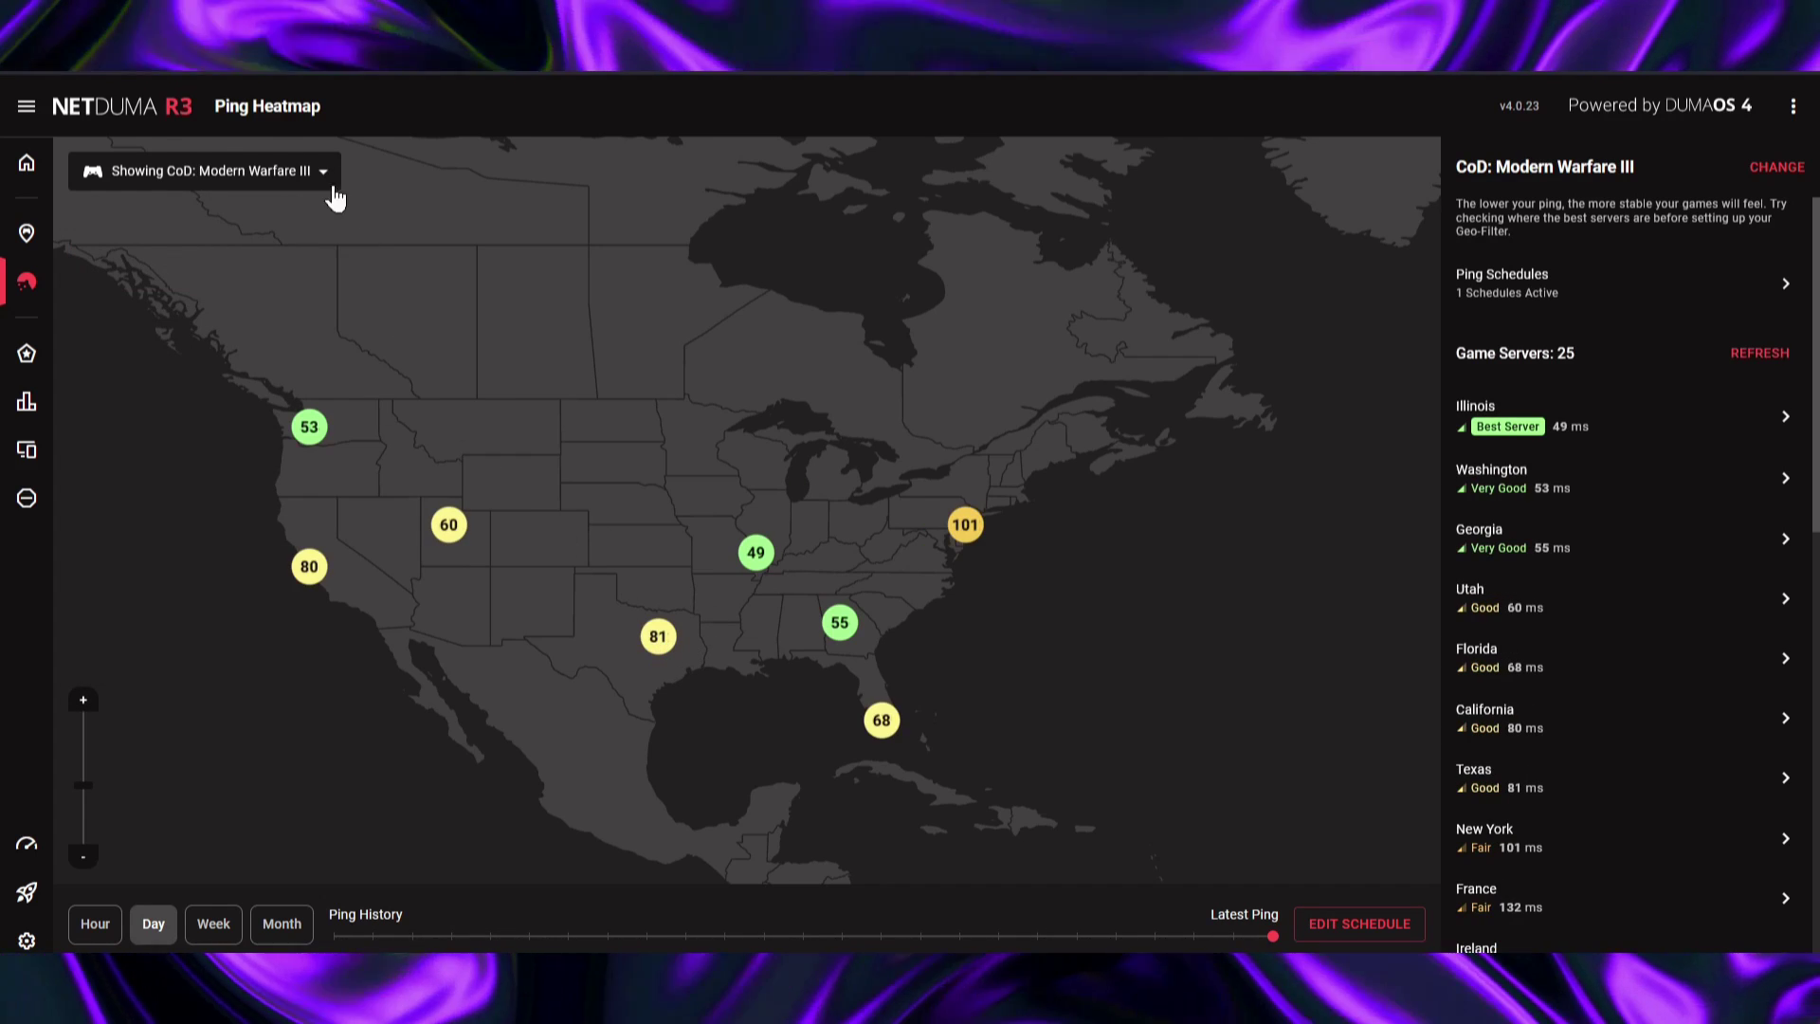
click(318, 174)
click(204, 422)
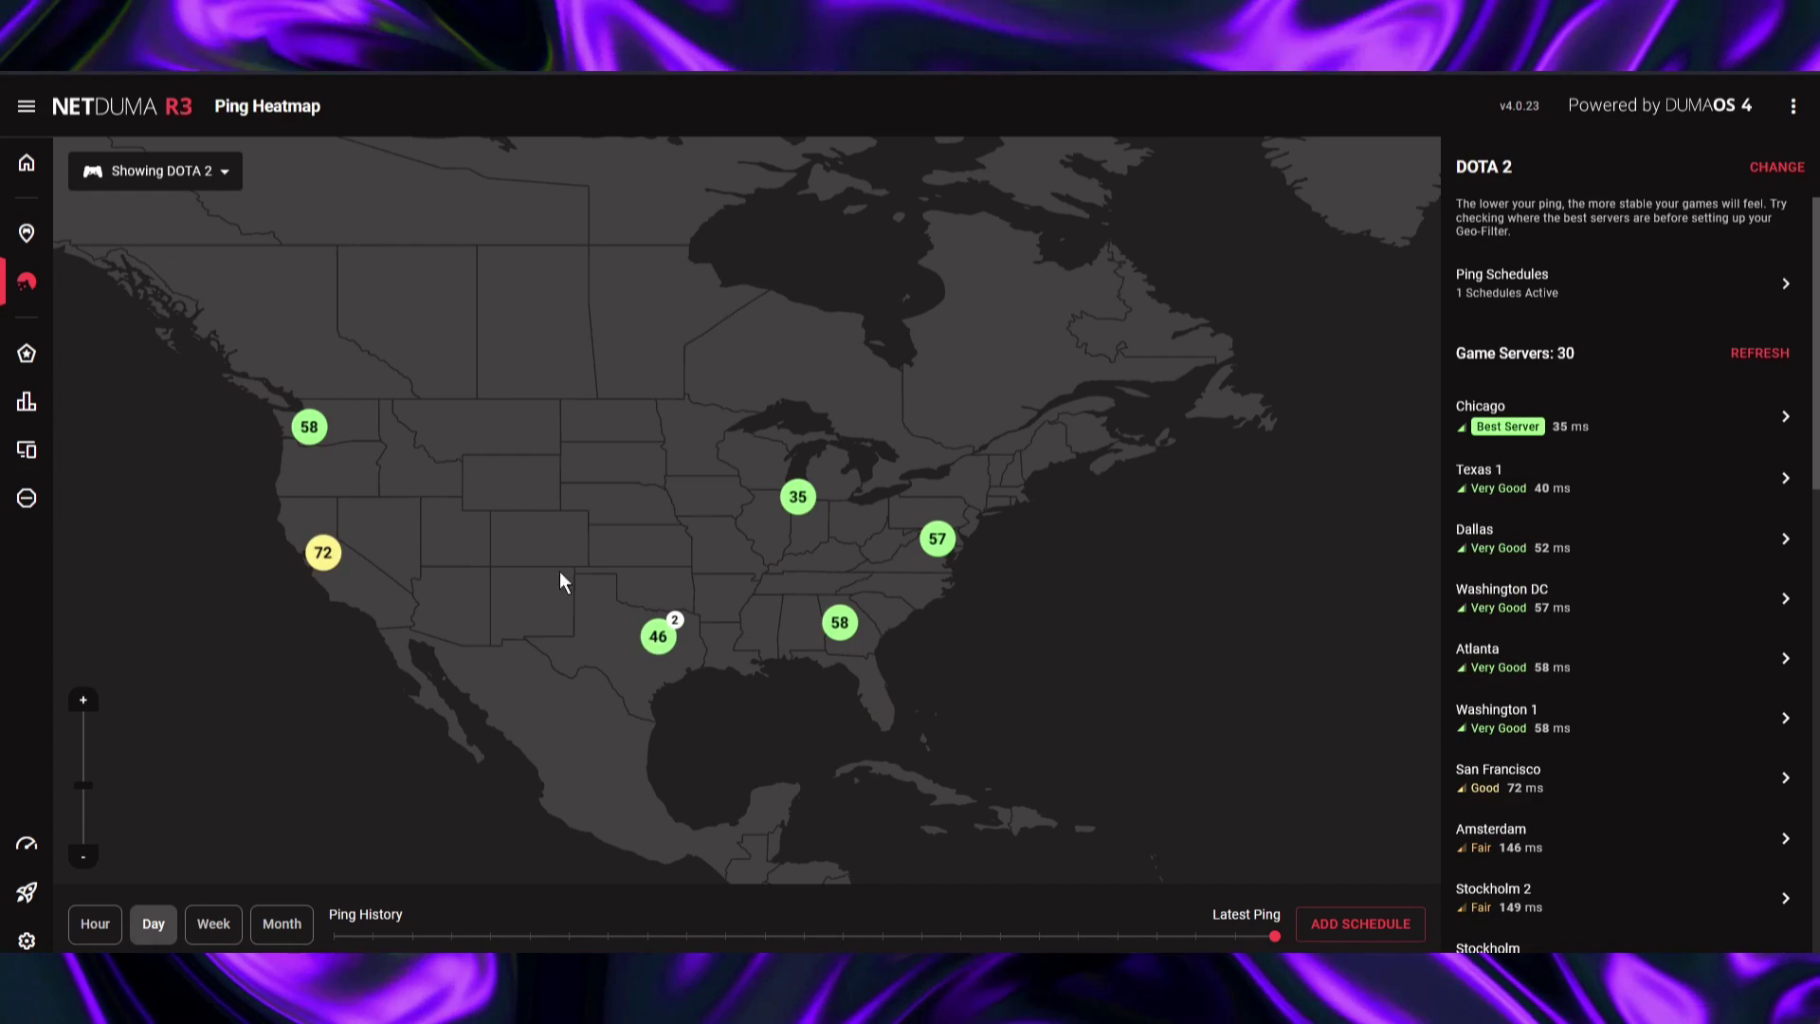
click(209, 176)
click(185, 284)
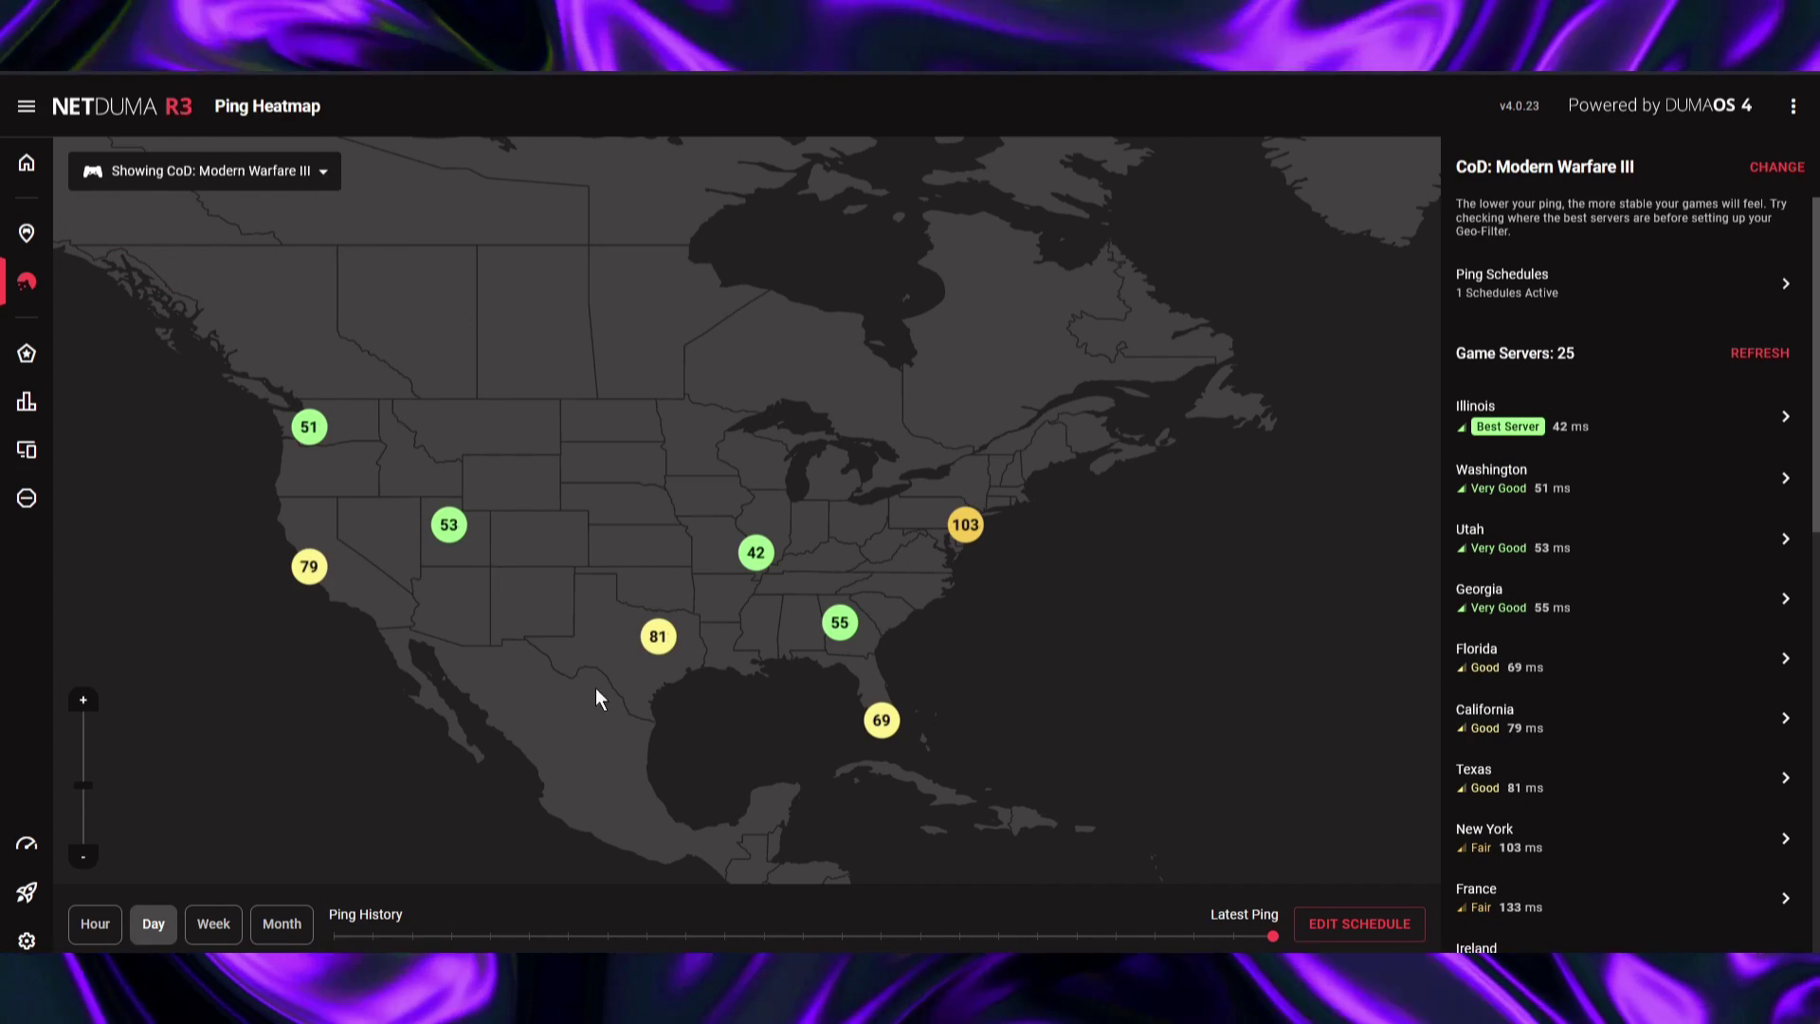
Step: Switch the heatmap to EAFC 24, then to Apex Legends (44 servers, Iowa 23 ms)
click(320, 174)
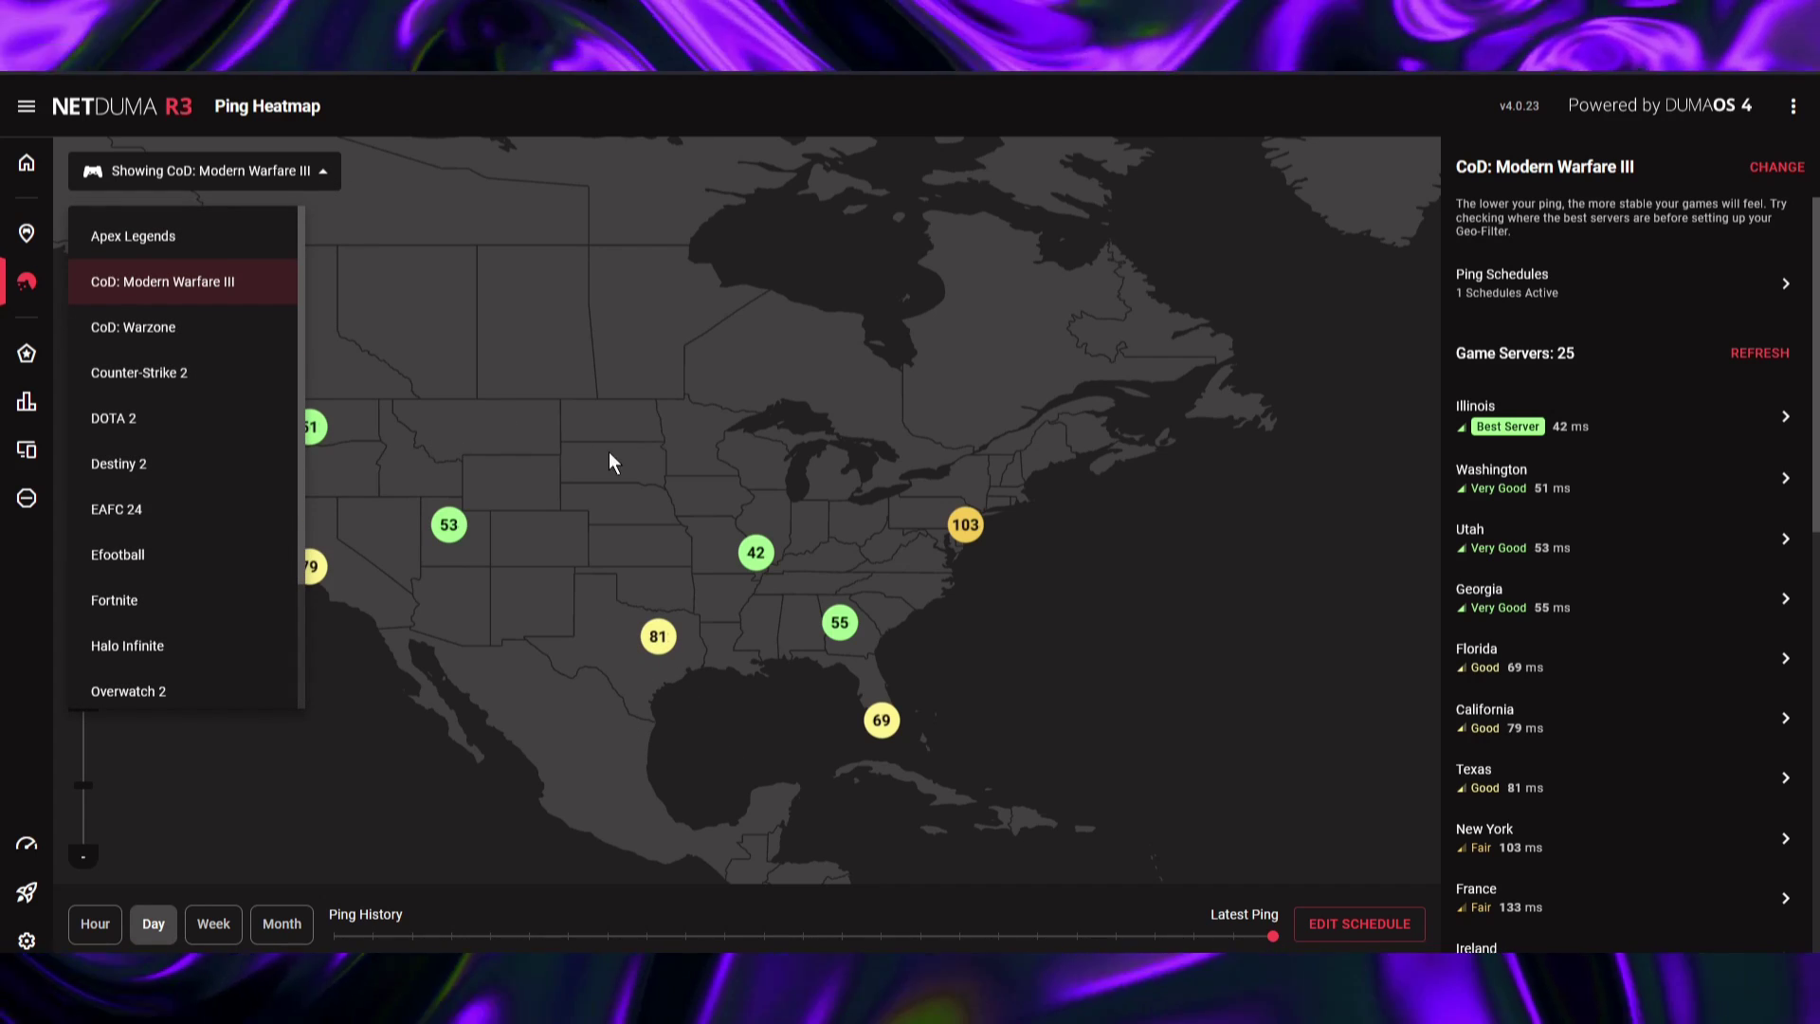
click(228, 516)
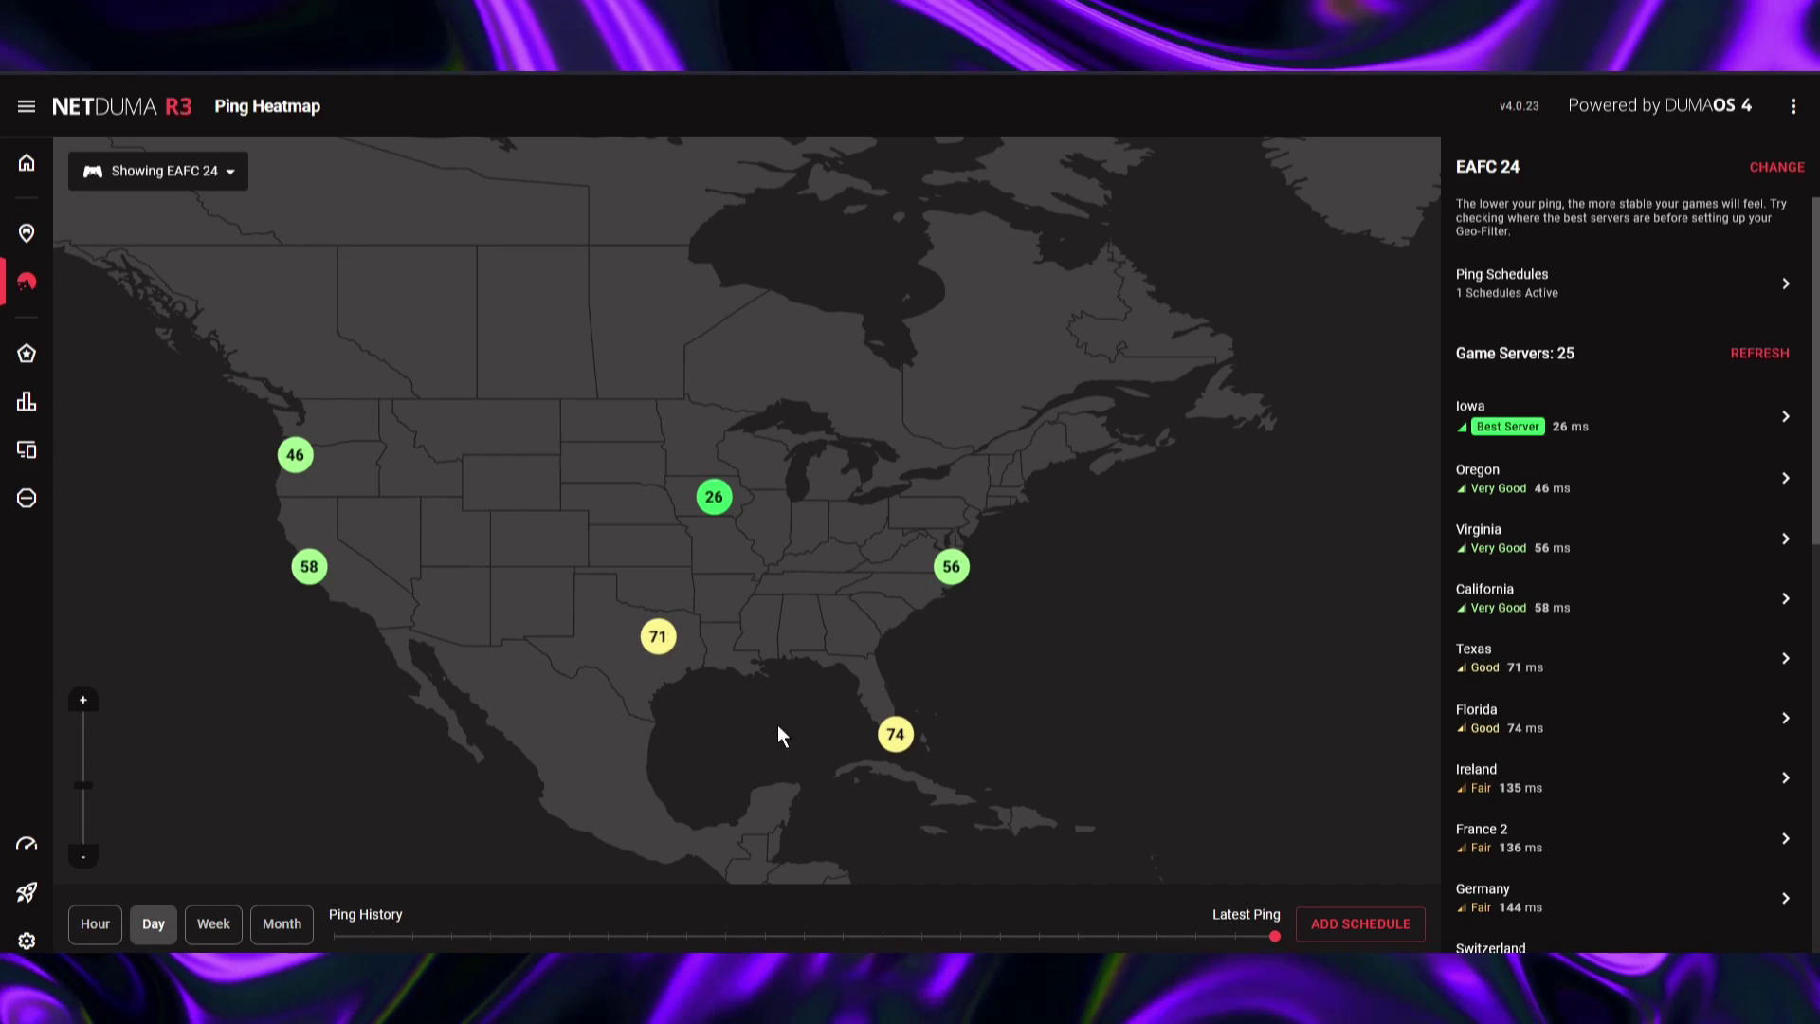
click(214, 175)
click(180, 245)
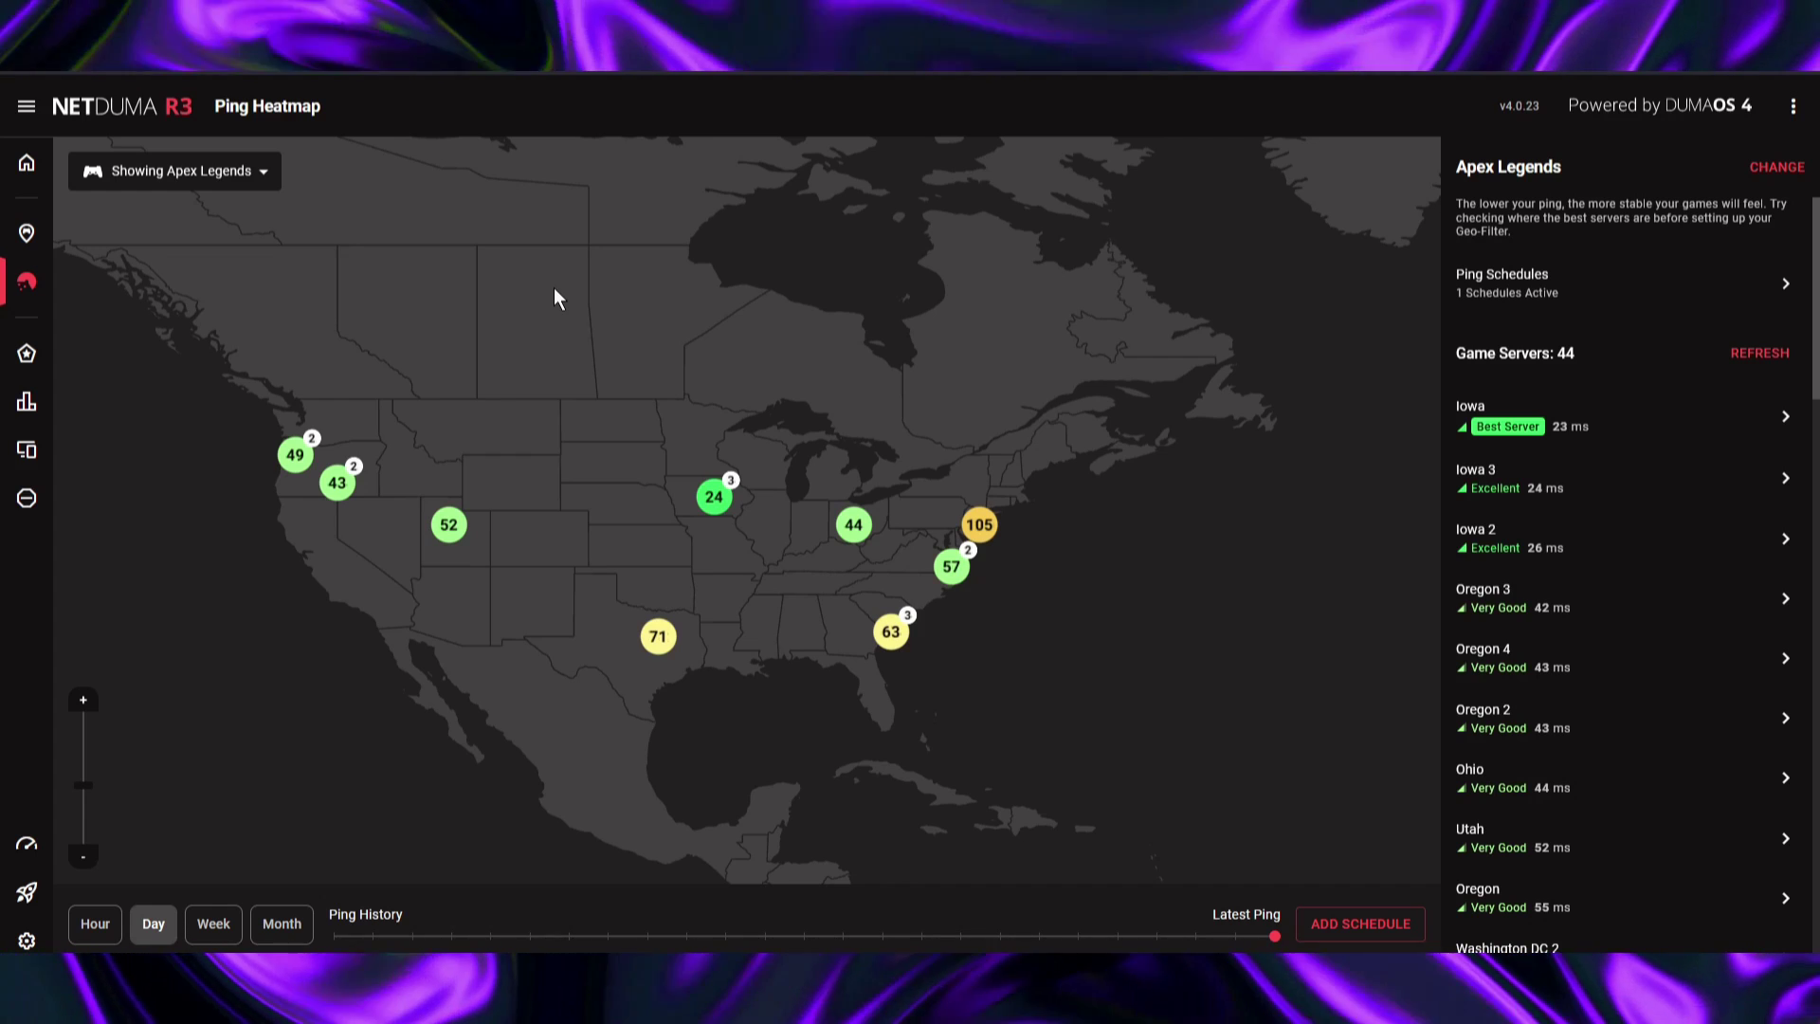
Step: Zoom out to the world view and switch back to CoD: Modern Warfare III's 25 servers
scroll(486, 309, down, 3)
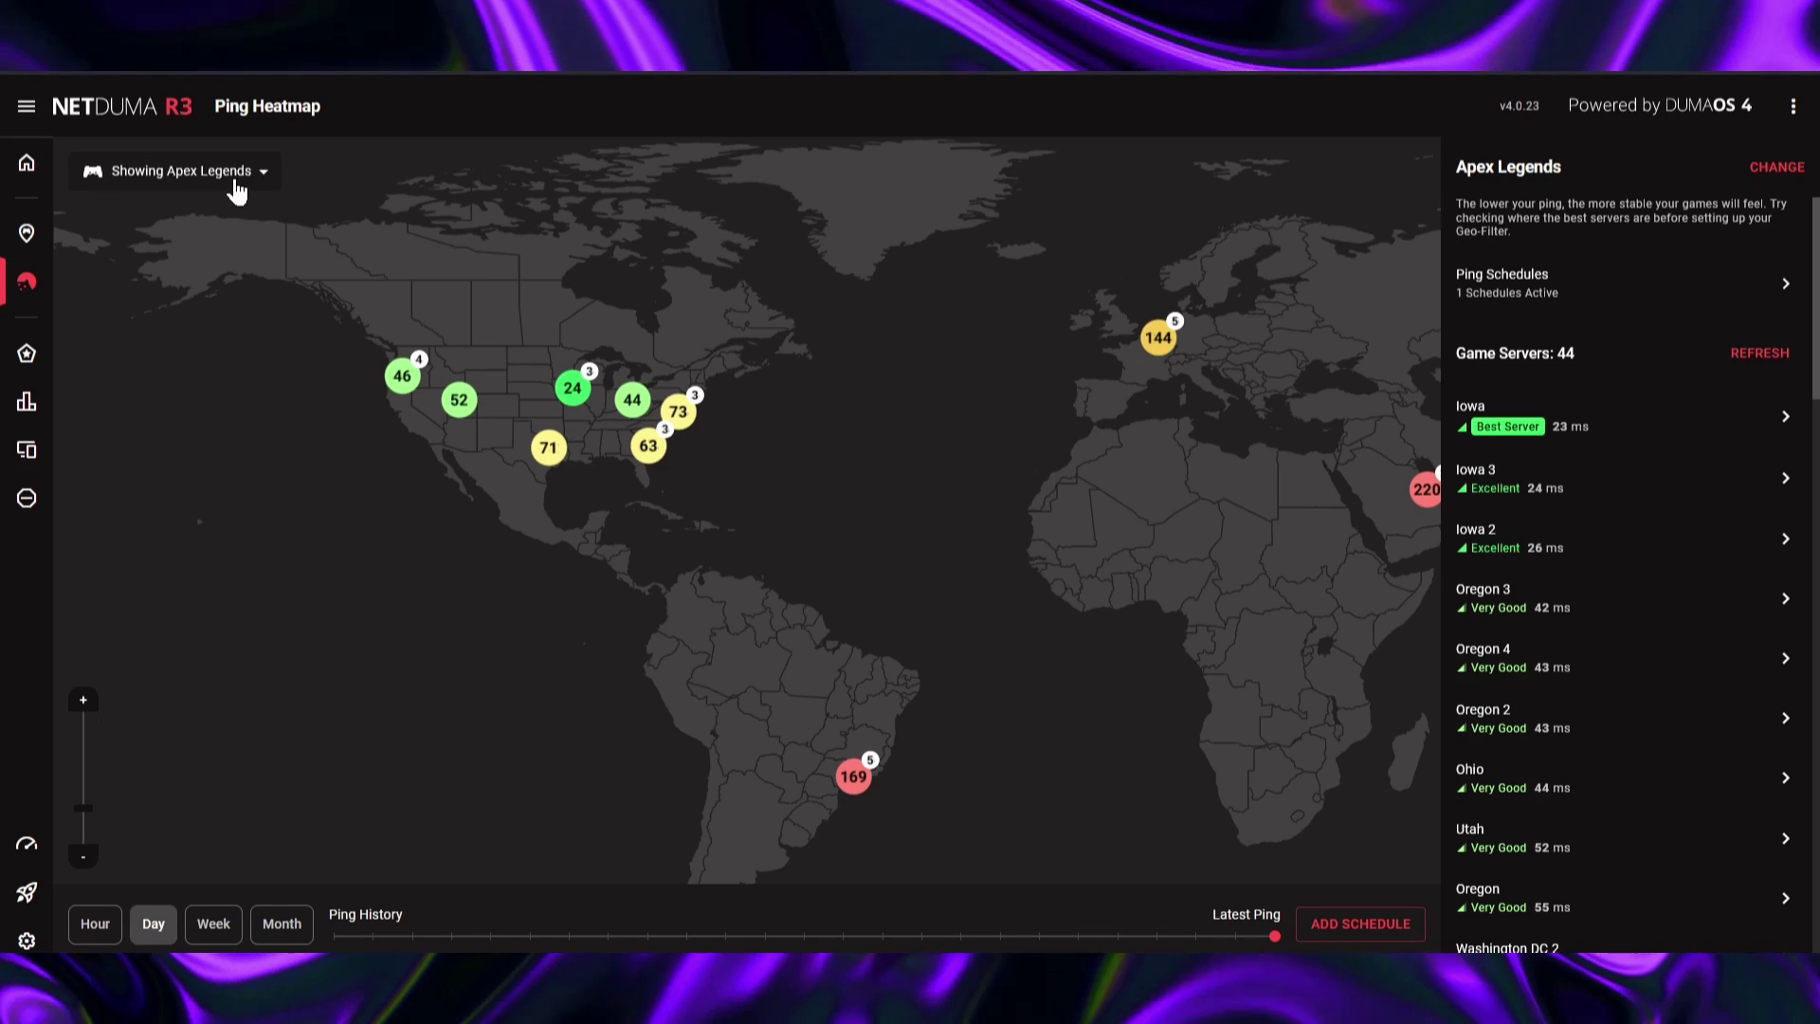
click(227, 174)
click(219, 282)
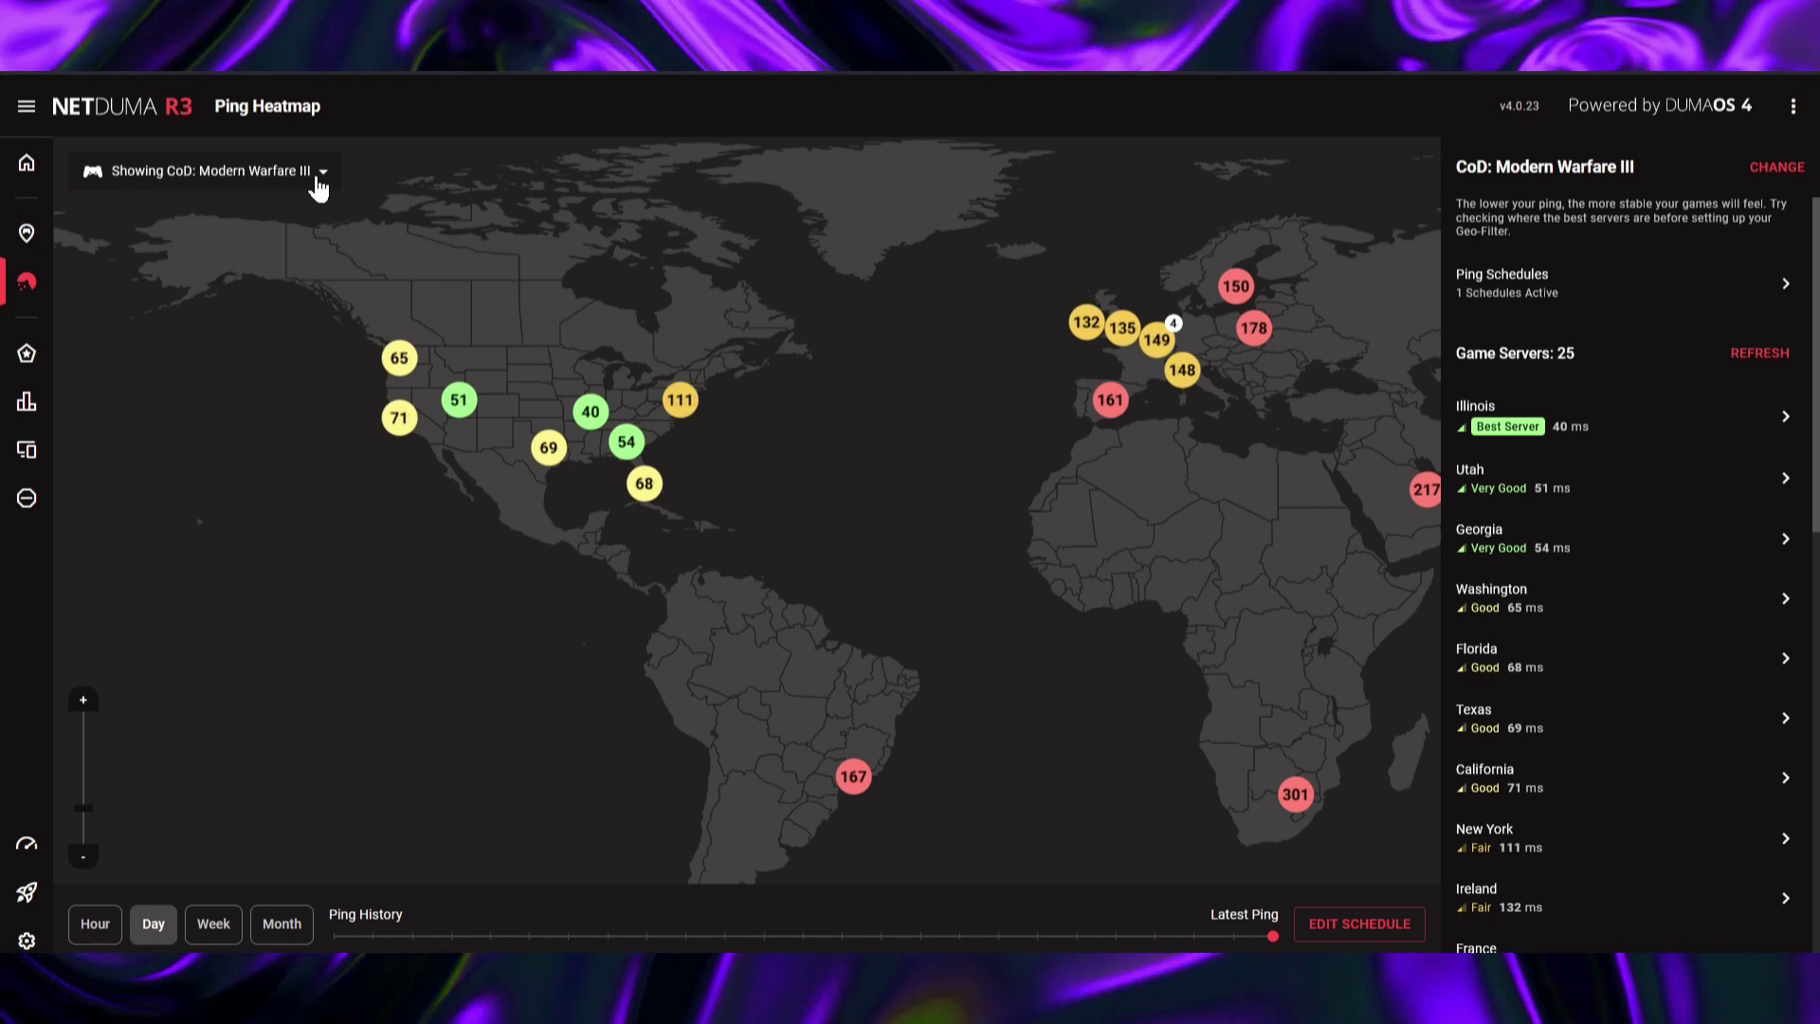
Step: Switch the Showing game to Counter-Strike 2 to map its 65 servers and pings
click(318, 171)
click(187, 379)
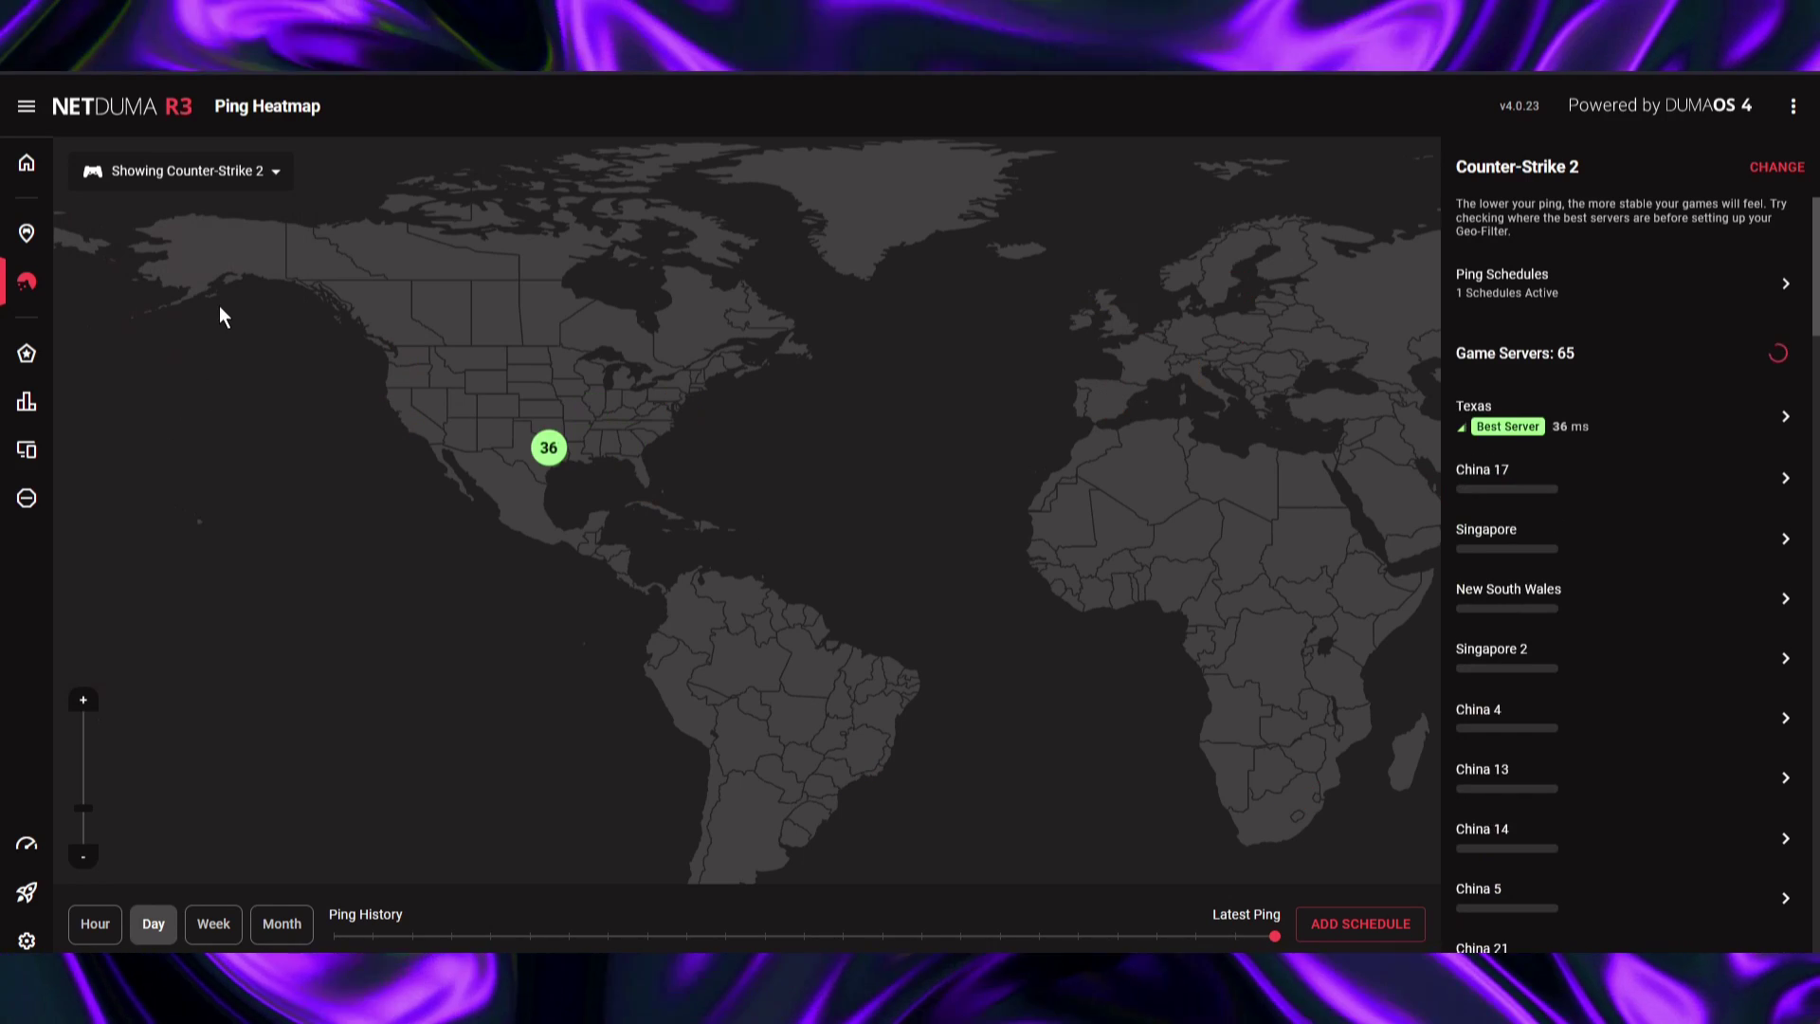